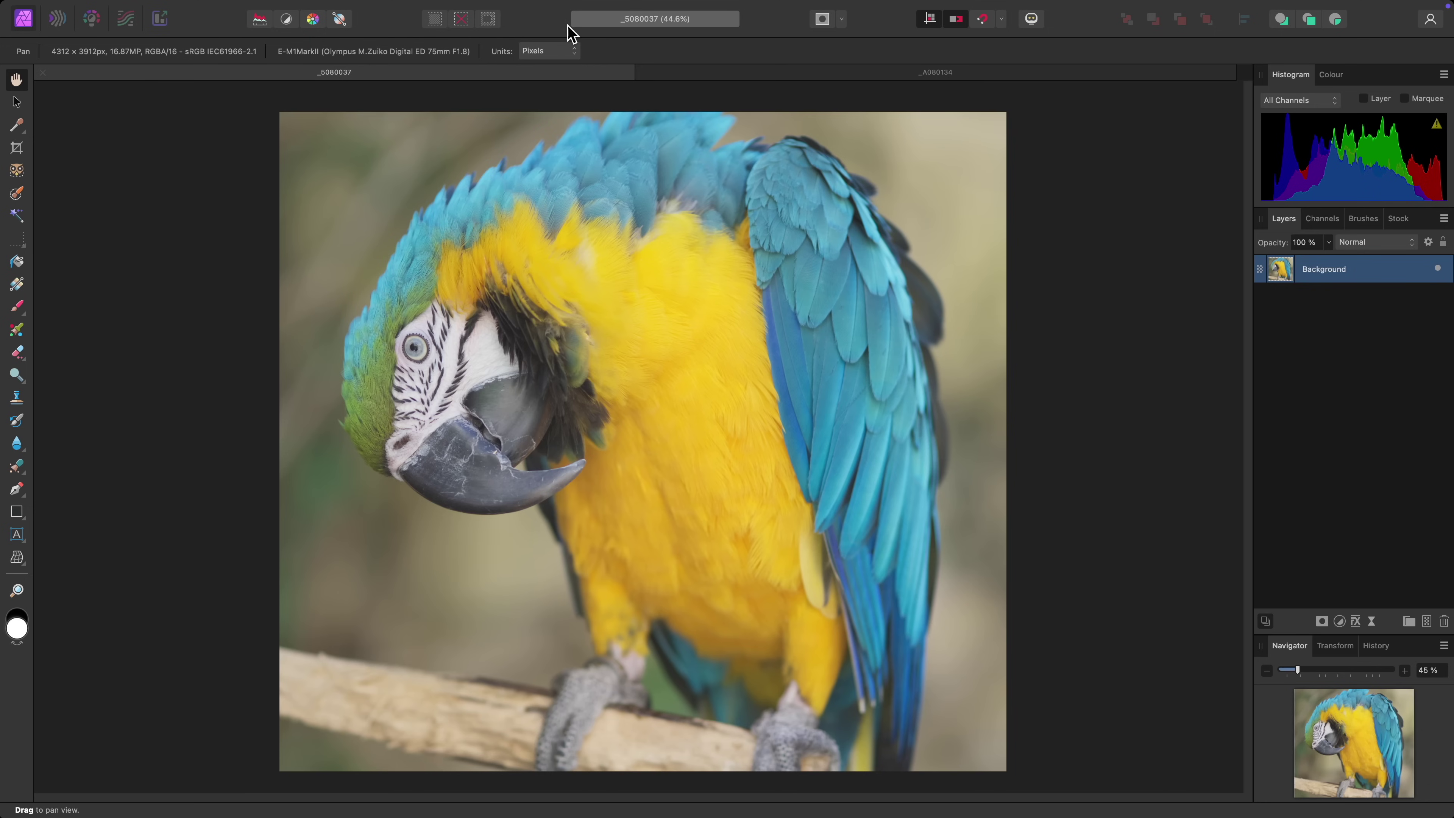
- Run Select Subject on the parrot photo, which reports missing machine learning models
mouse_move(543, 11)
click(351, 8)
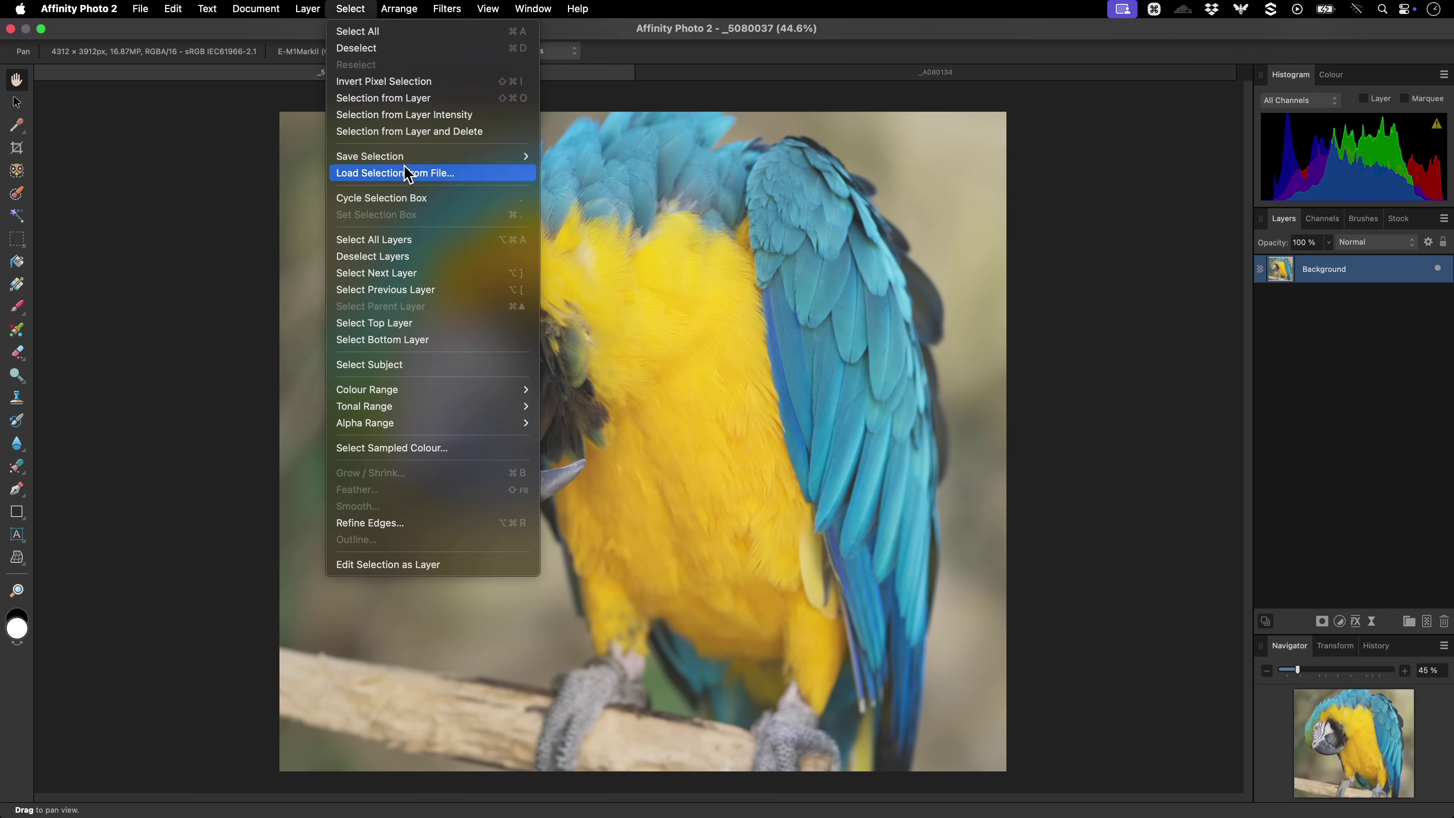
click(439, 366)
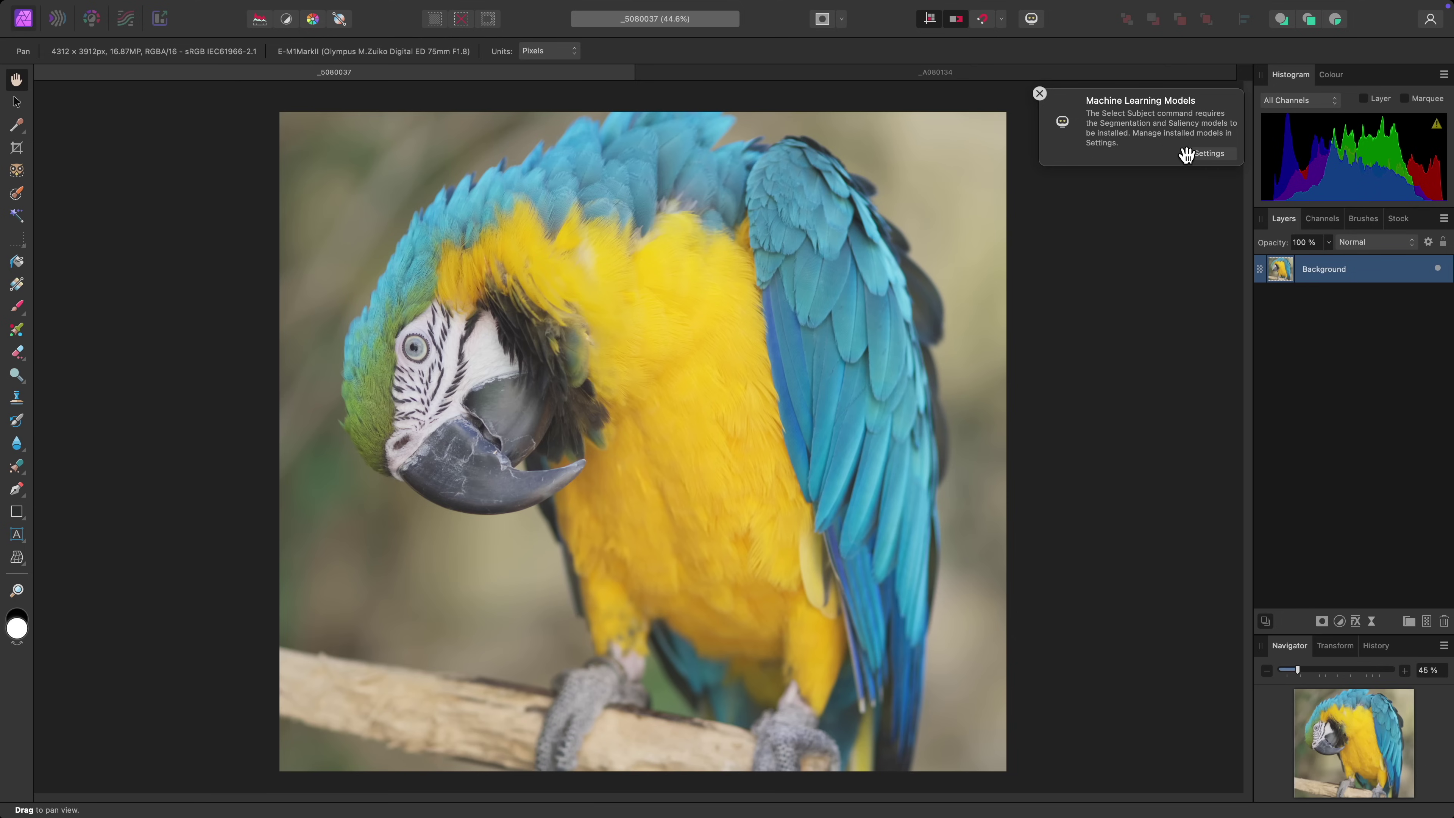
- In Machine Learning Models settings, install the Segmentation (290 MB) and Saliency (72 MB) models
click(1223, 153)
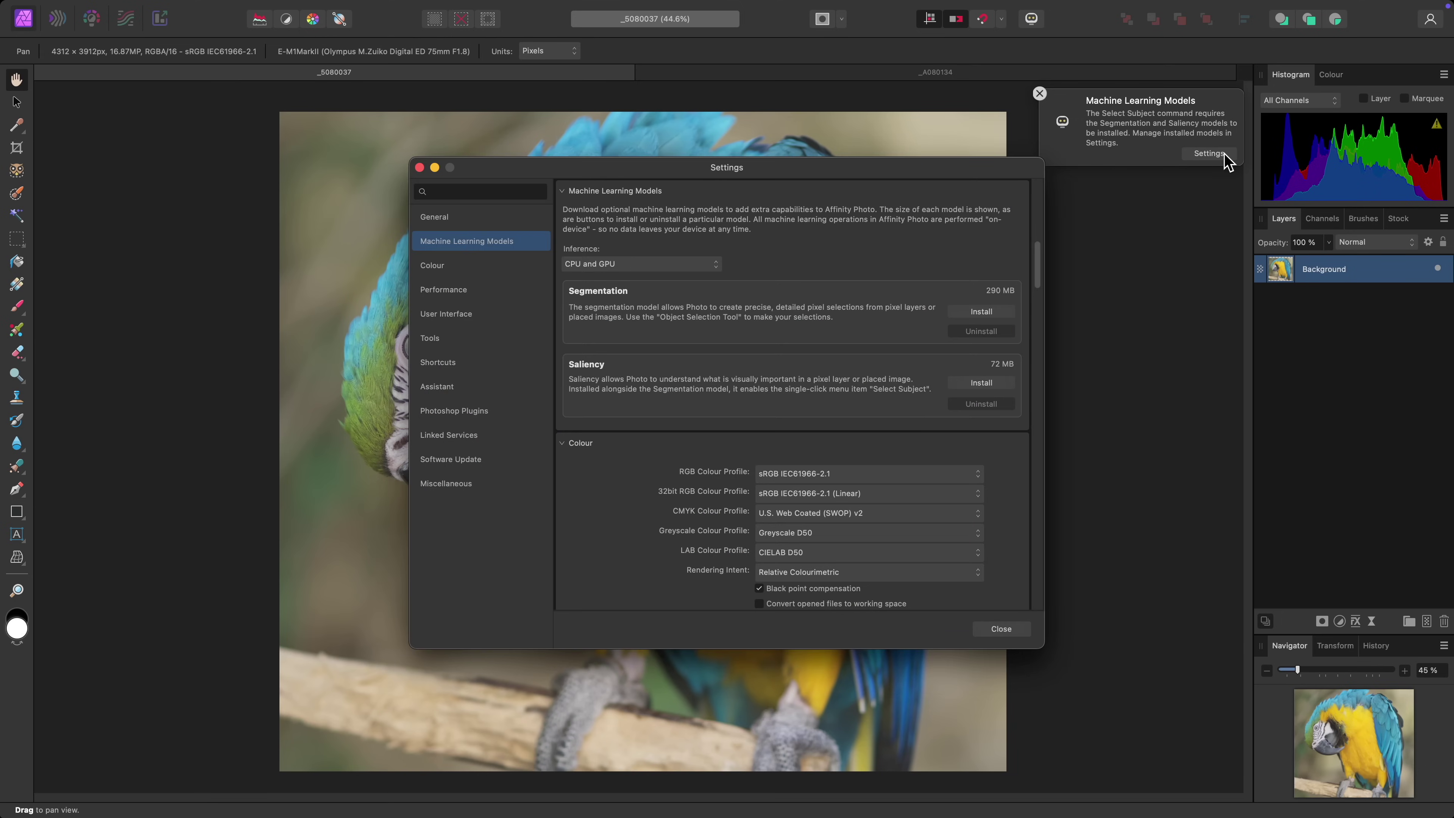
click(996, 311)
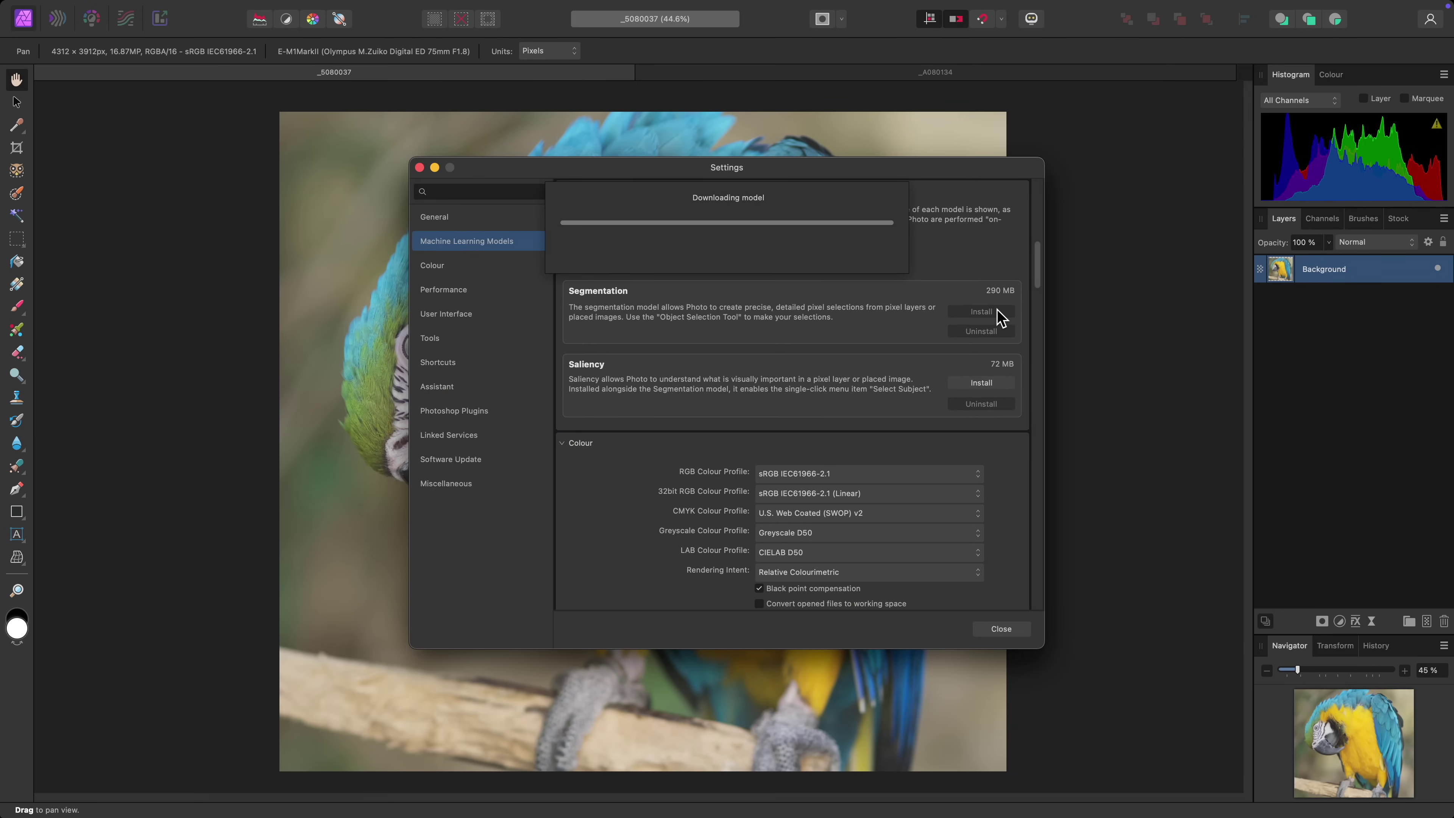
click(999, 390)
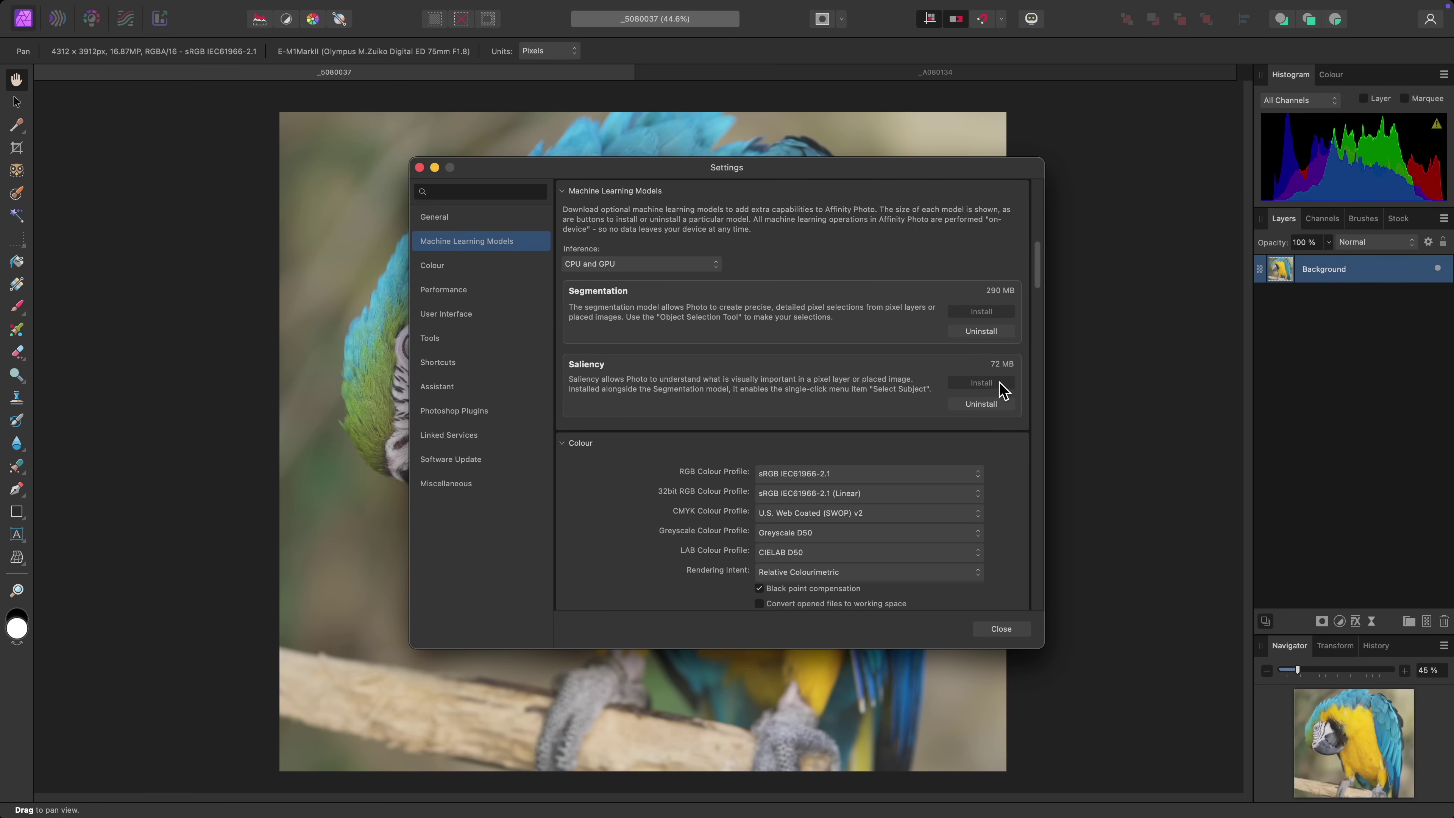
- Close Settings and run Select Subject to select the whole parrot
click(1013, 628)
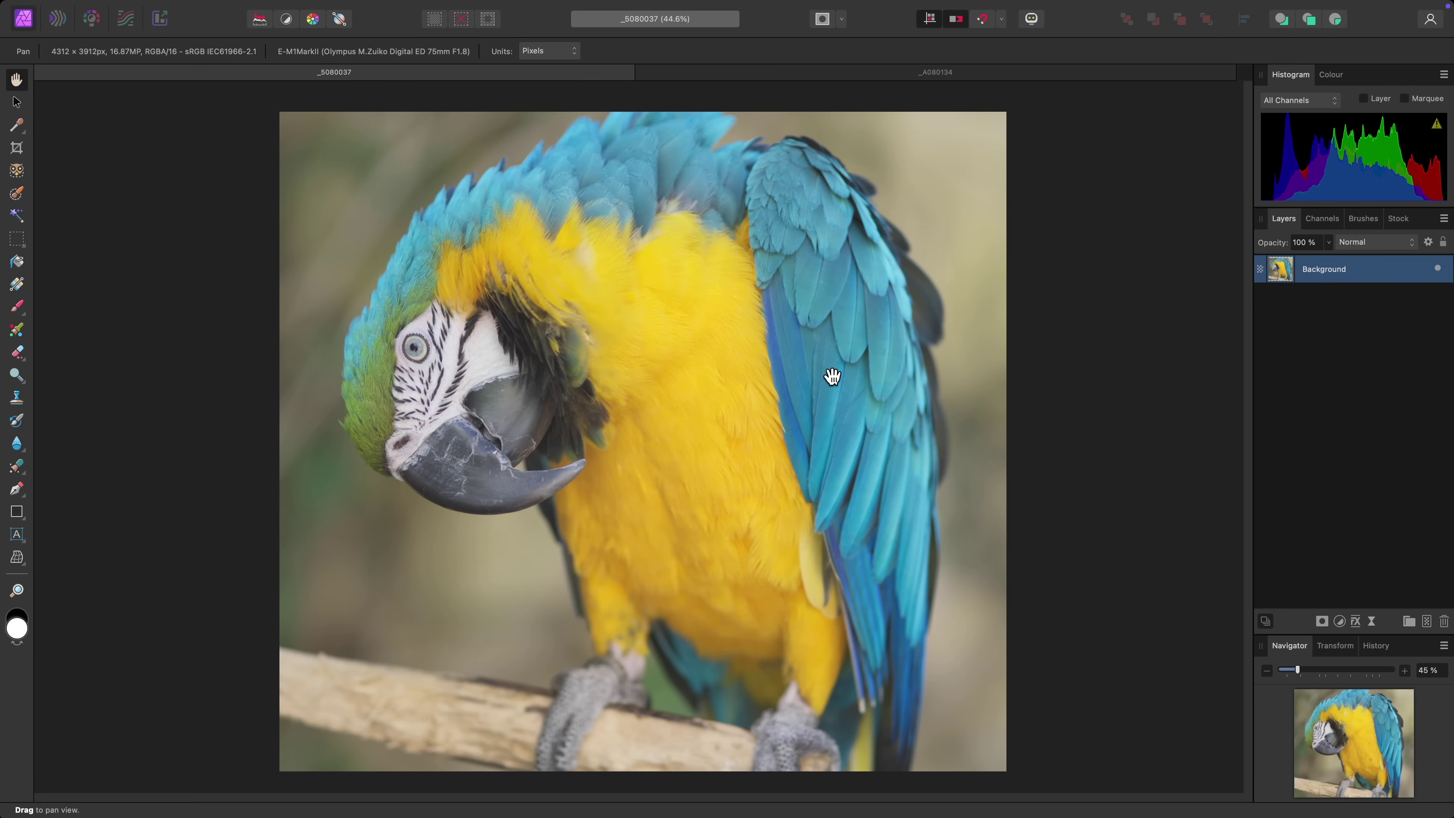
mouse_move(464, 10)
click(359, 10)
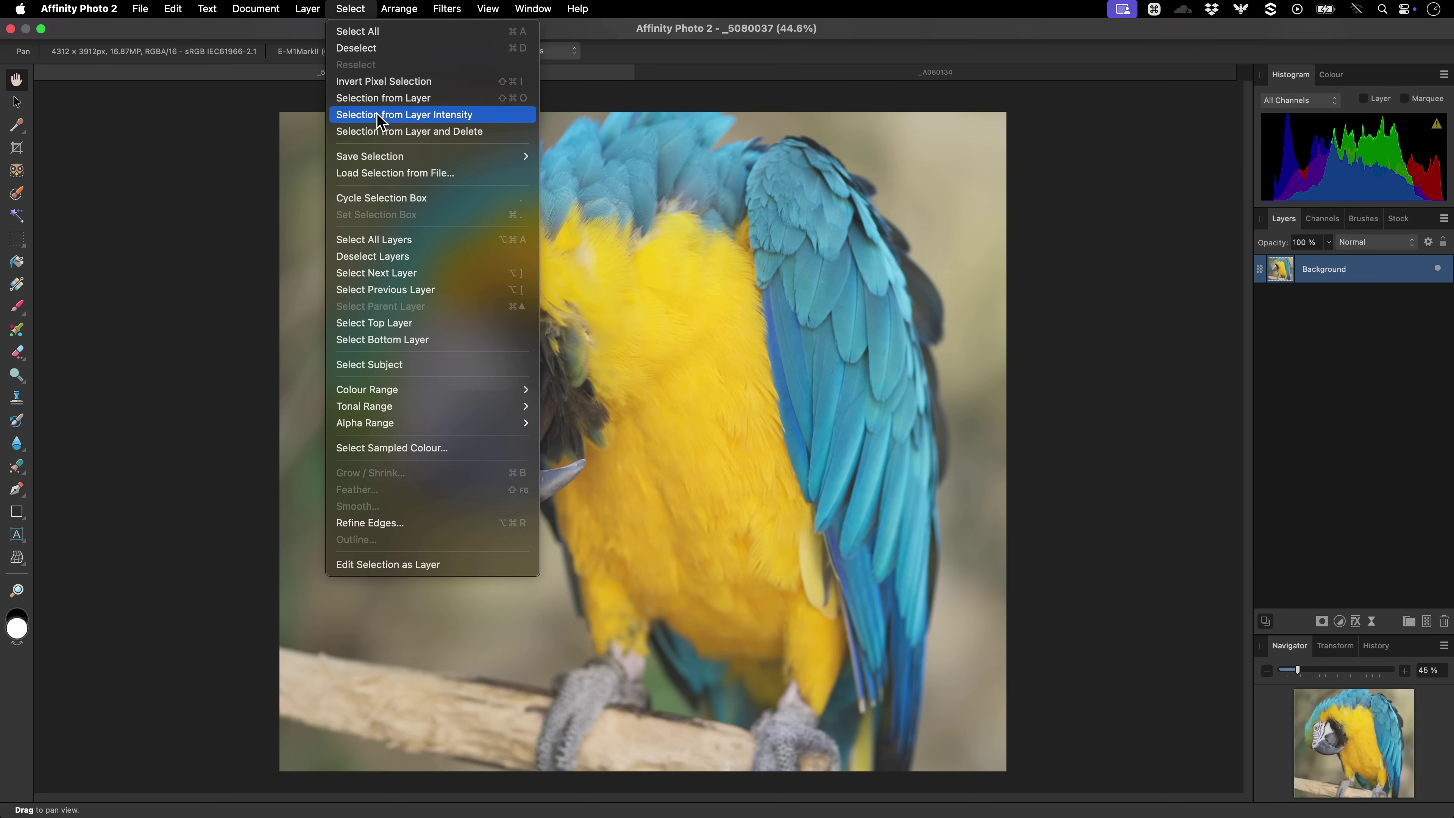
click(460, 367)
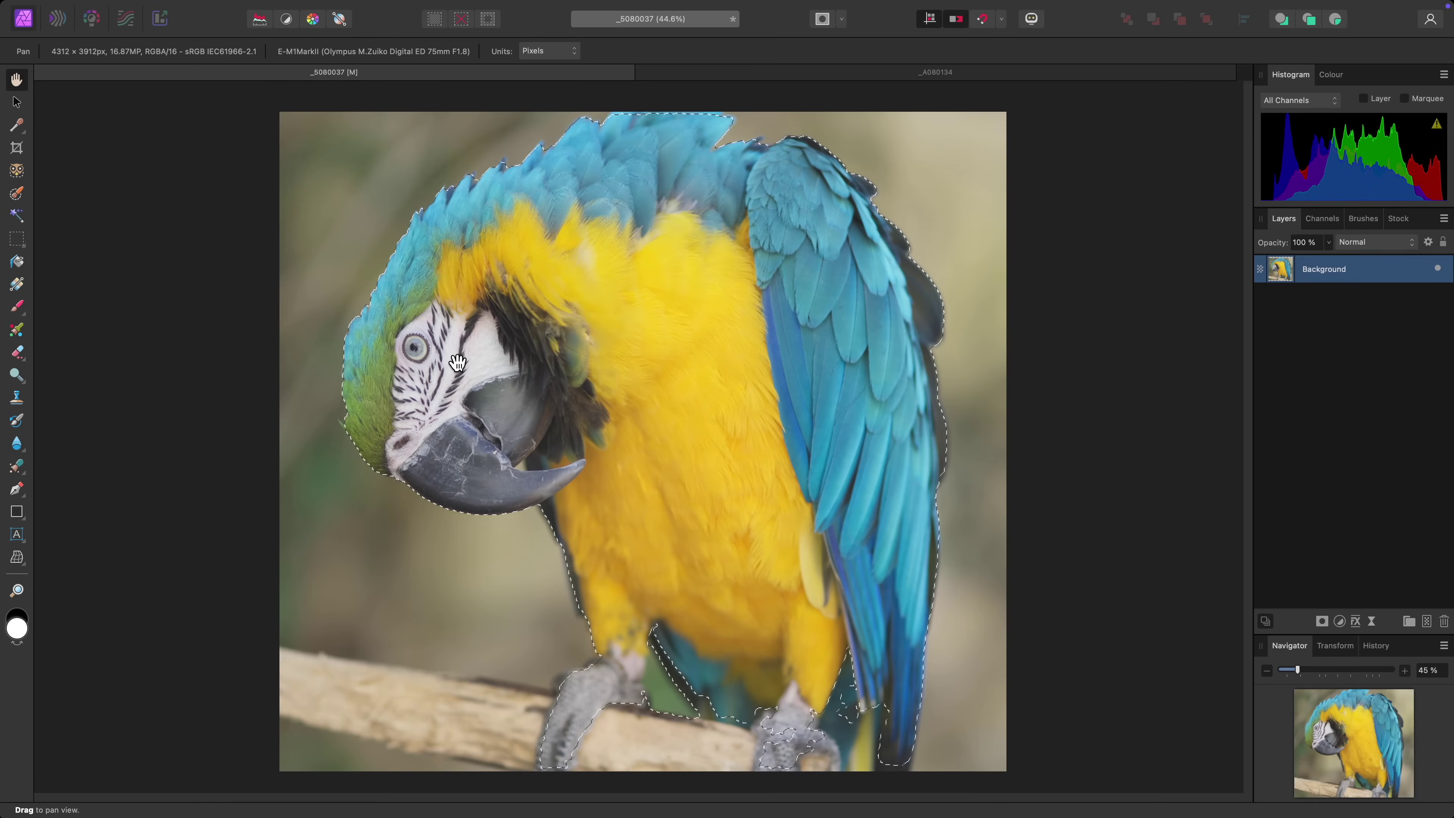
- Add a Selective Colour layer: Reds Cyan -100%, Magenta 100%, Yellows Cyan -100%
mouse_move(396, 13)
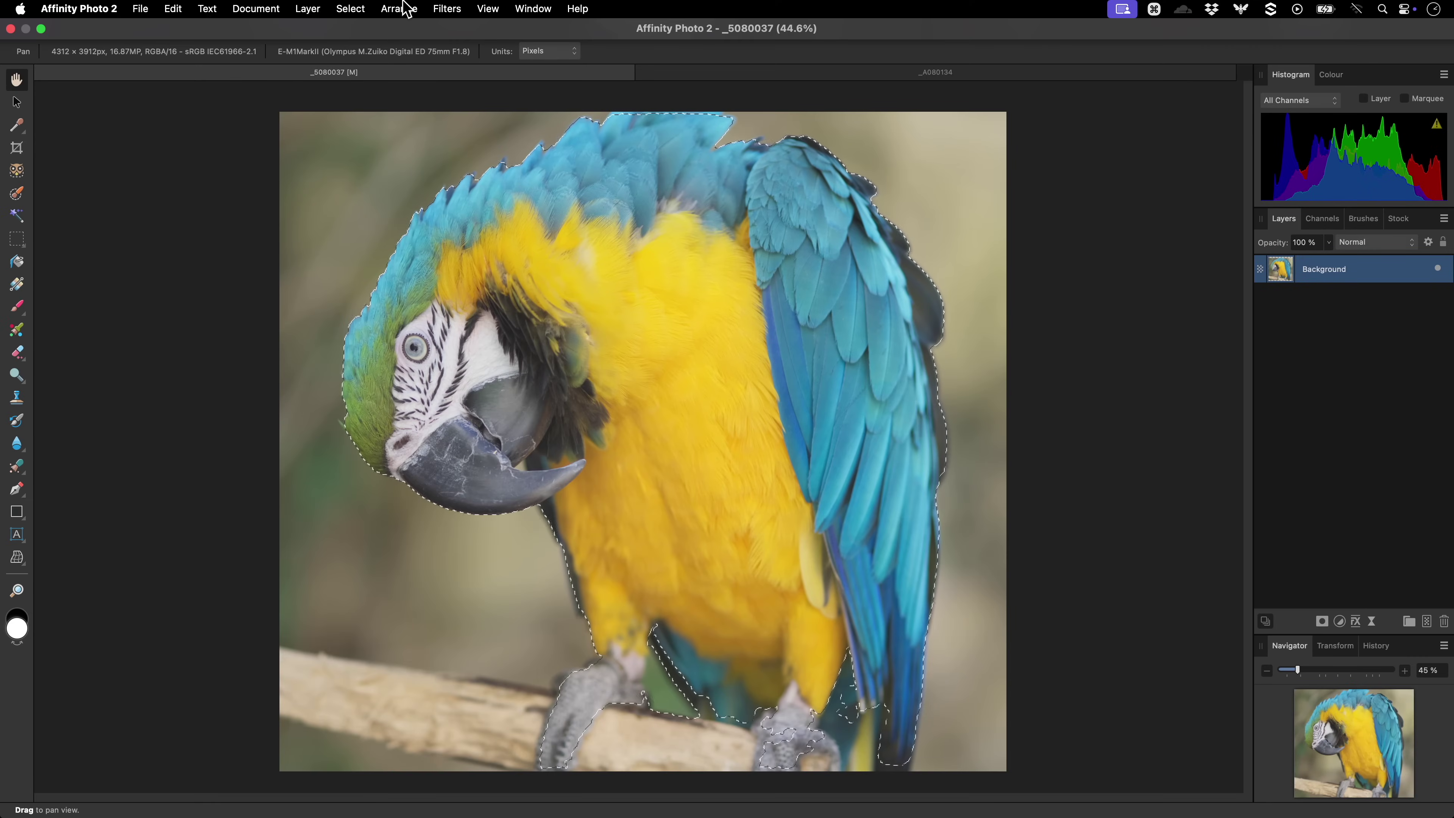
click(307, 10)
mouse_move(481, 207)
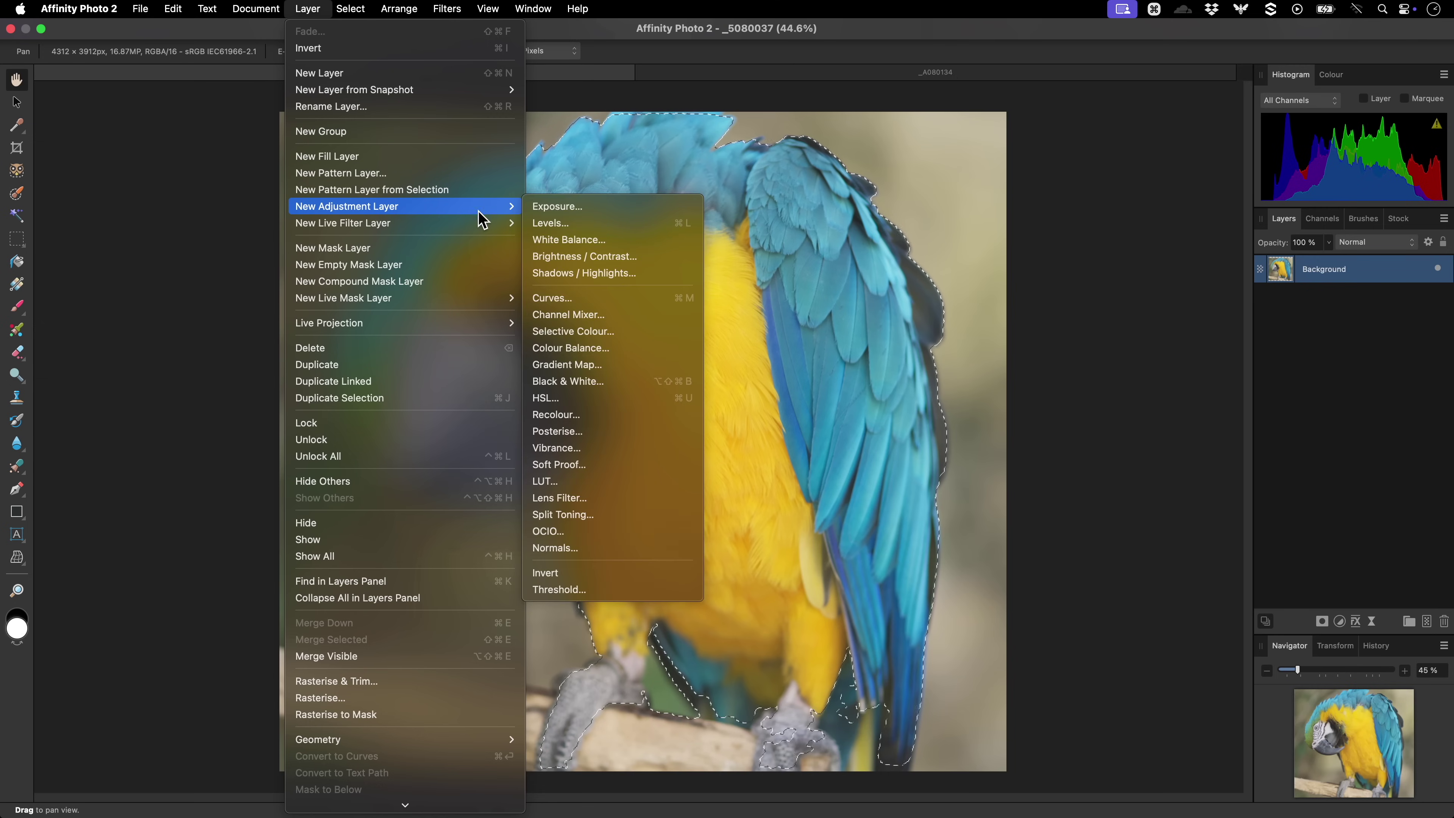
click(623, 330)
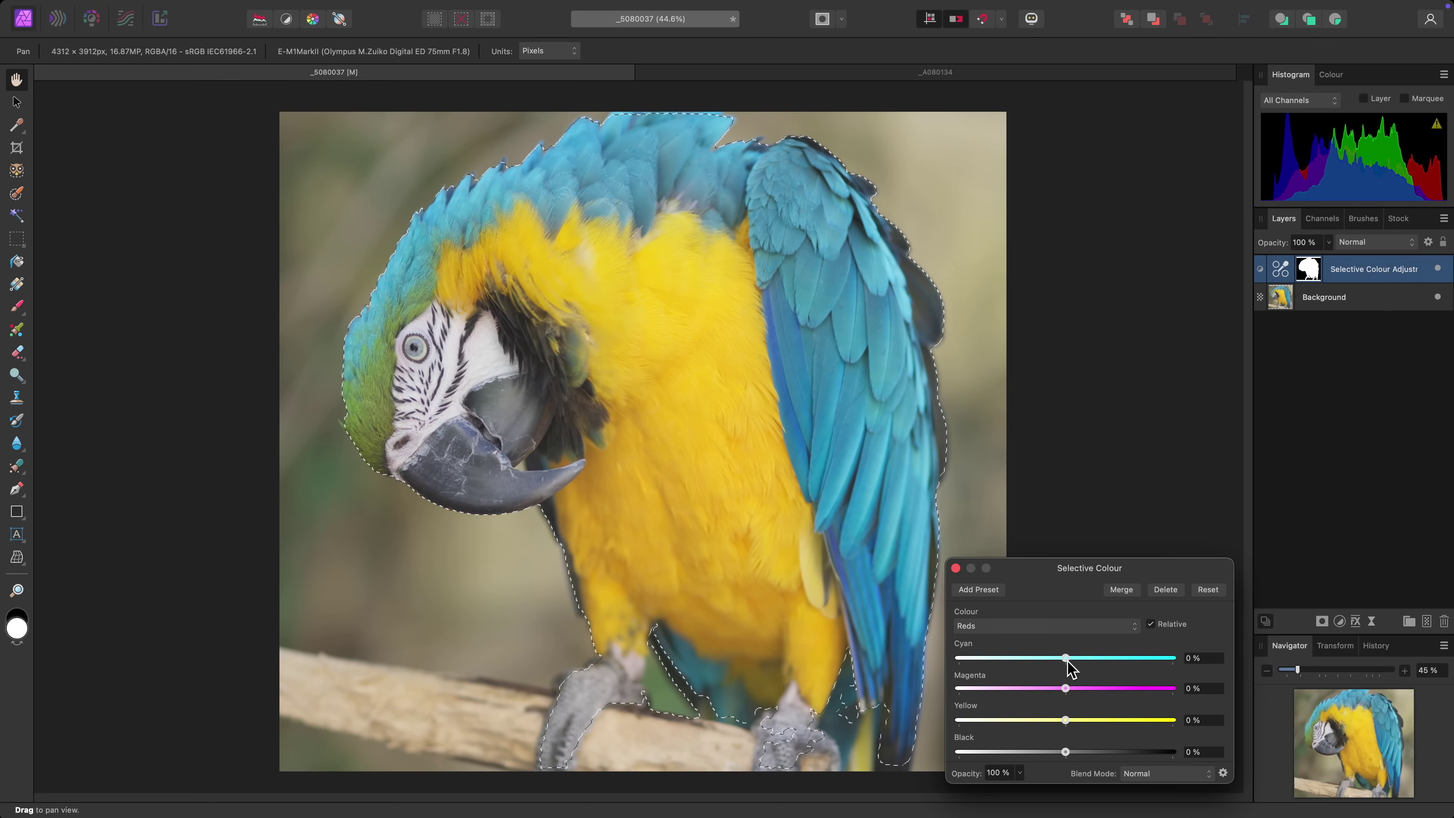
drag(1066, 658, 959, 658)
drag(1065, 688, 1178, 705)
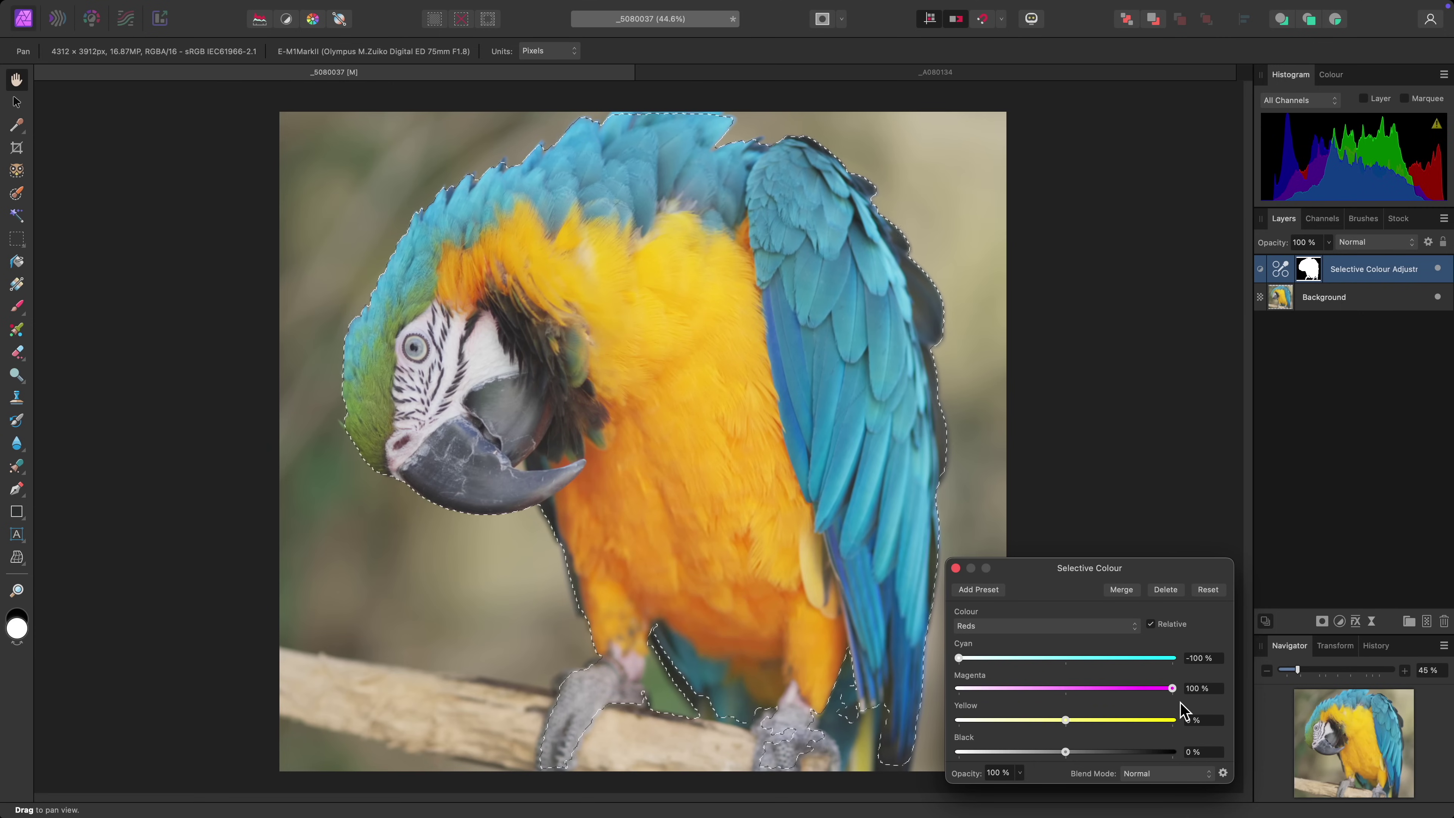
click(1076, 626)
click(1061, 645)
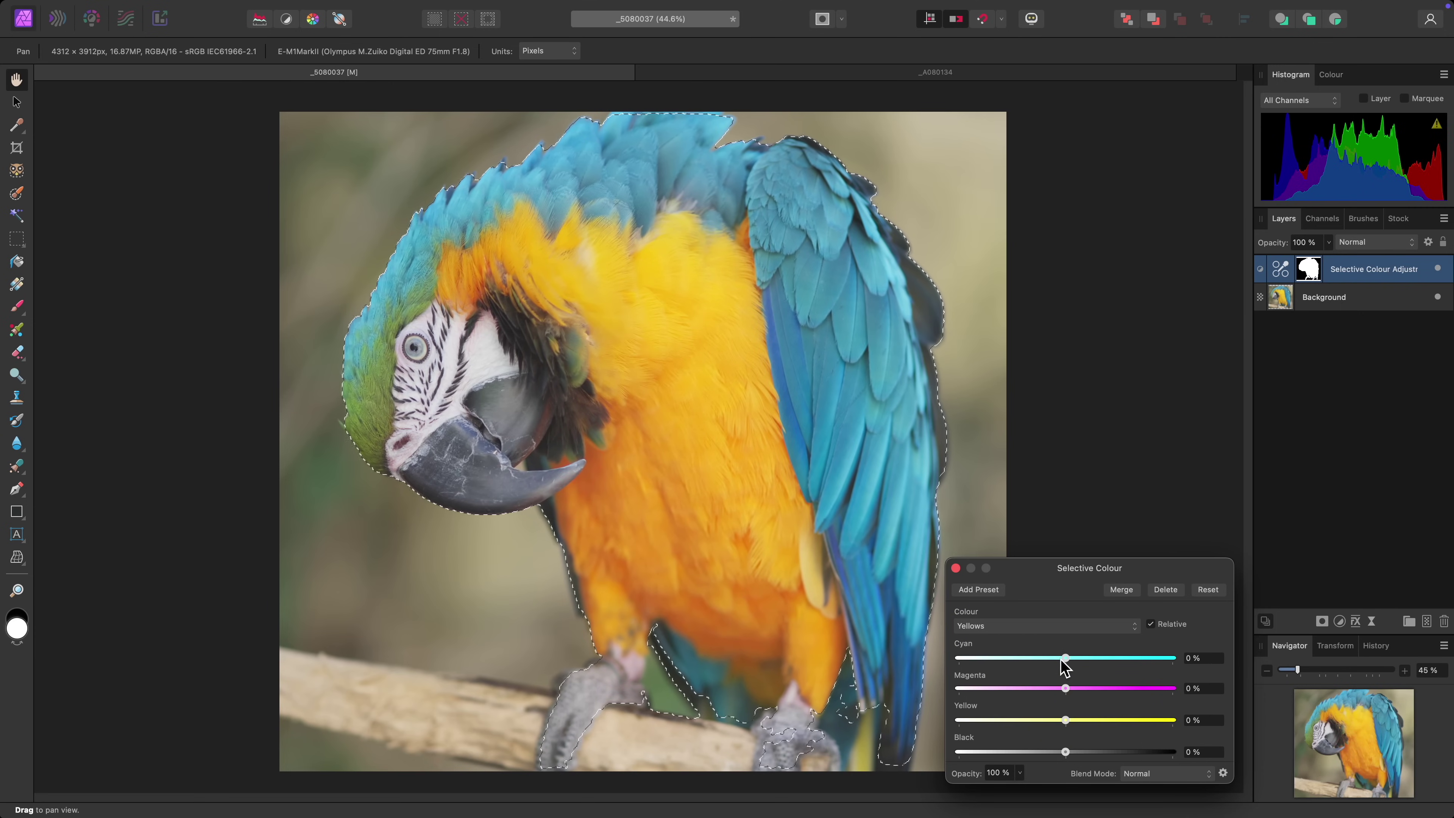
drag(1065, 658, 956, 656)
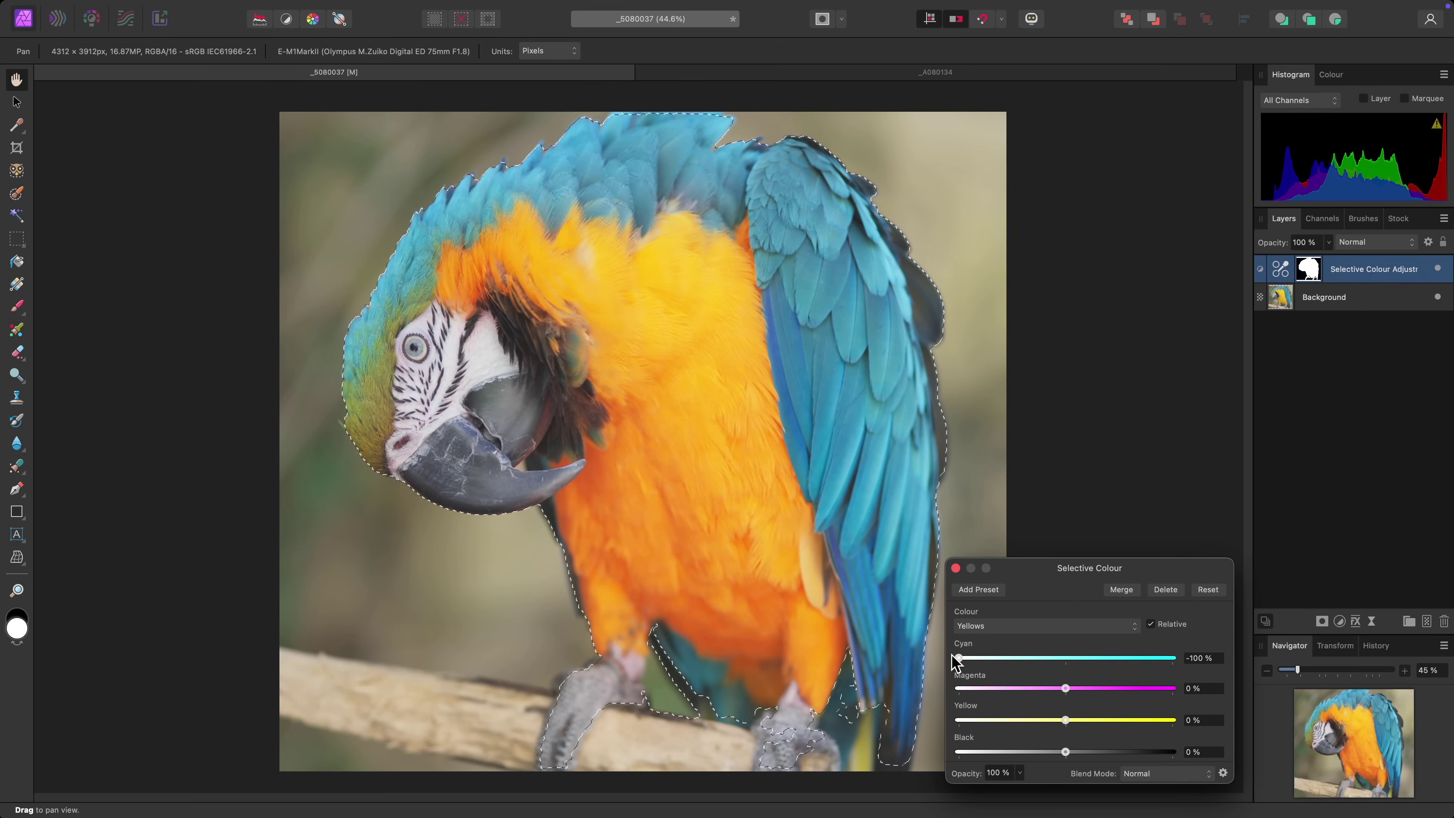
click(955, 568)
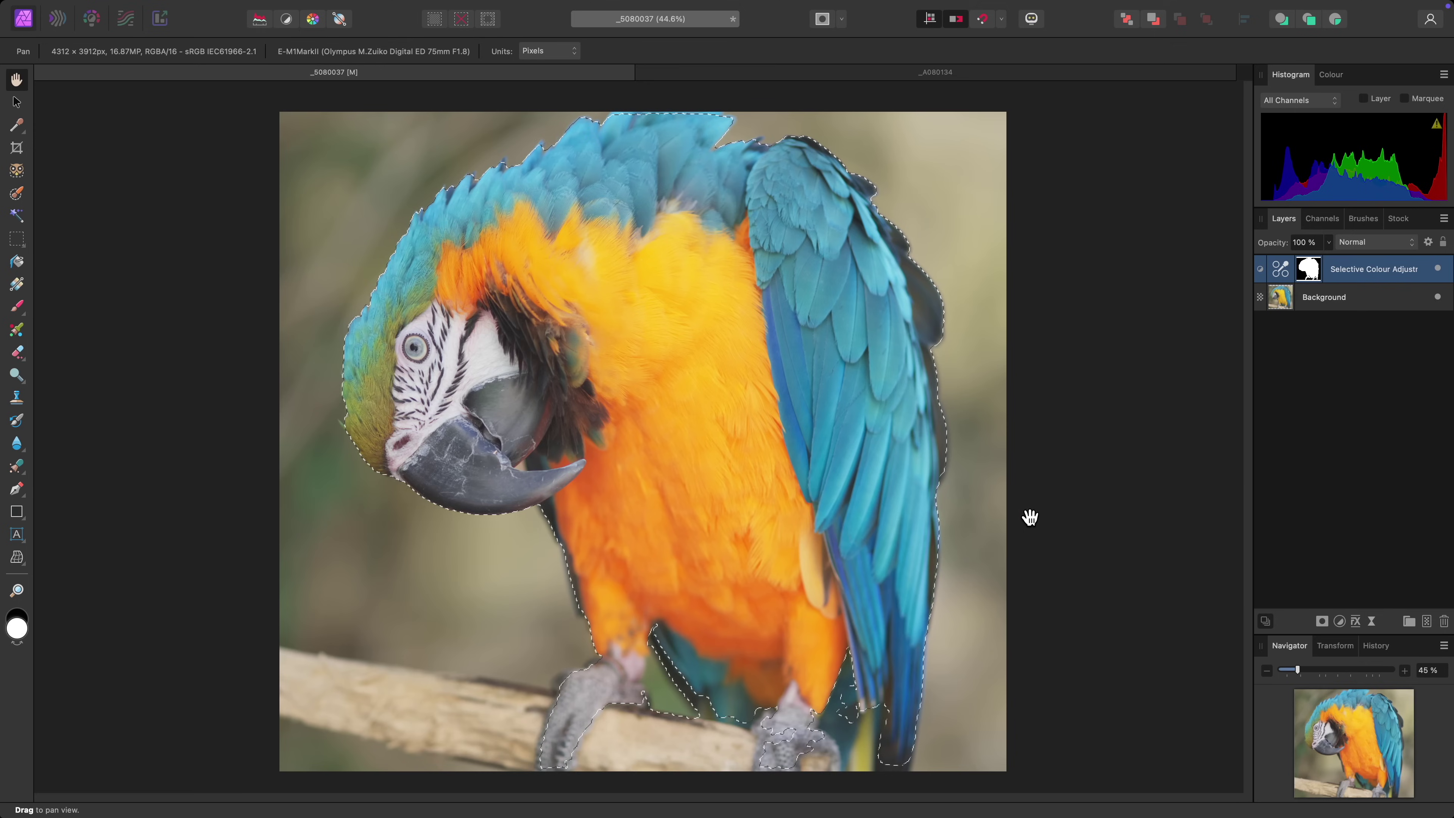
- Deselect, then hide and reshow the Selective Colour layer to compare the colours
key(super+d)
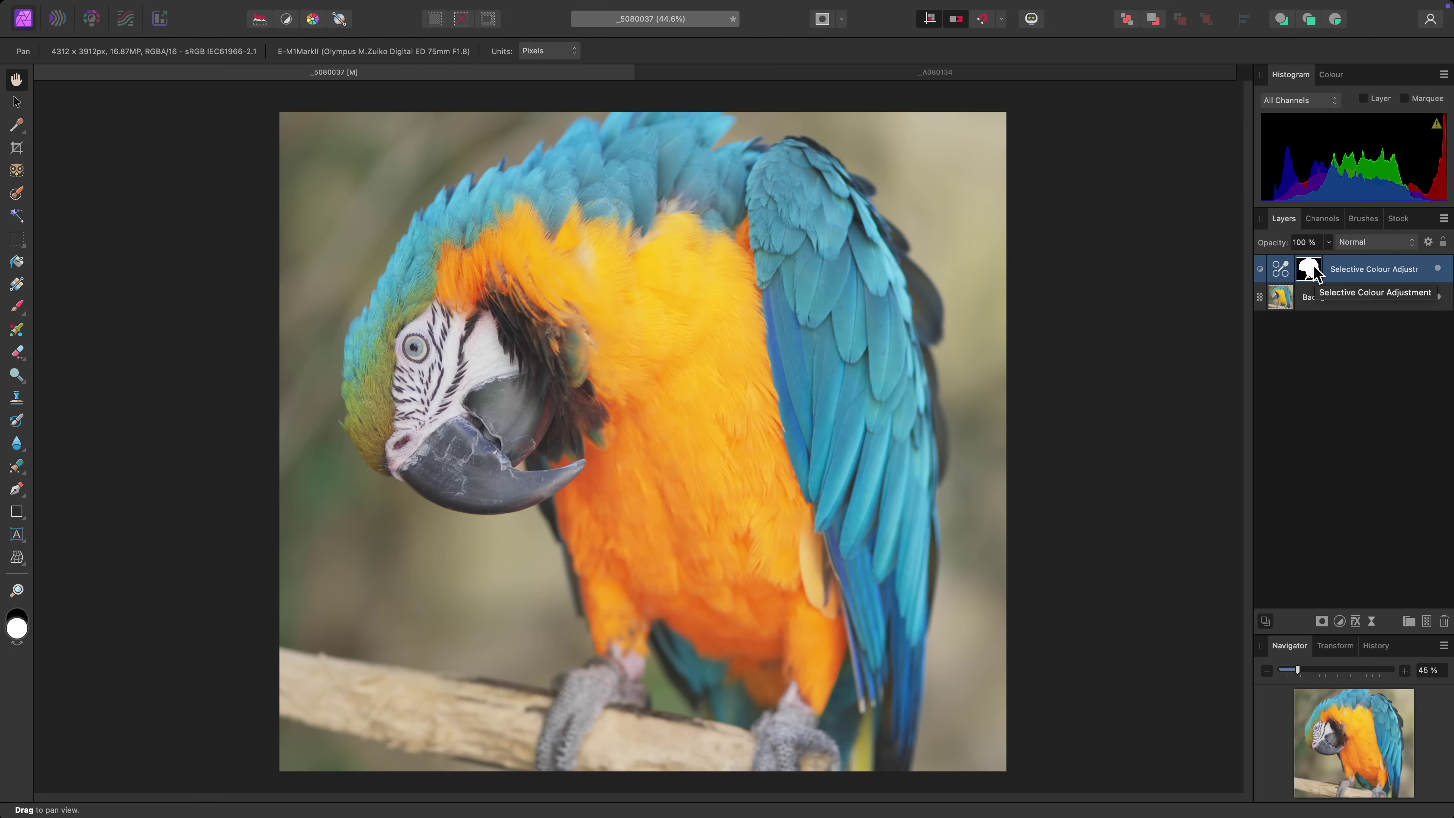
click(1437, 268)
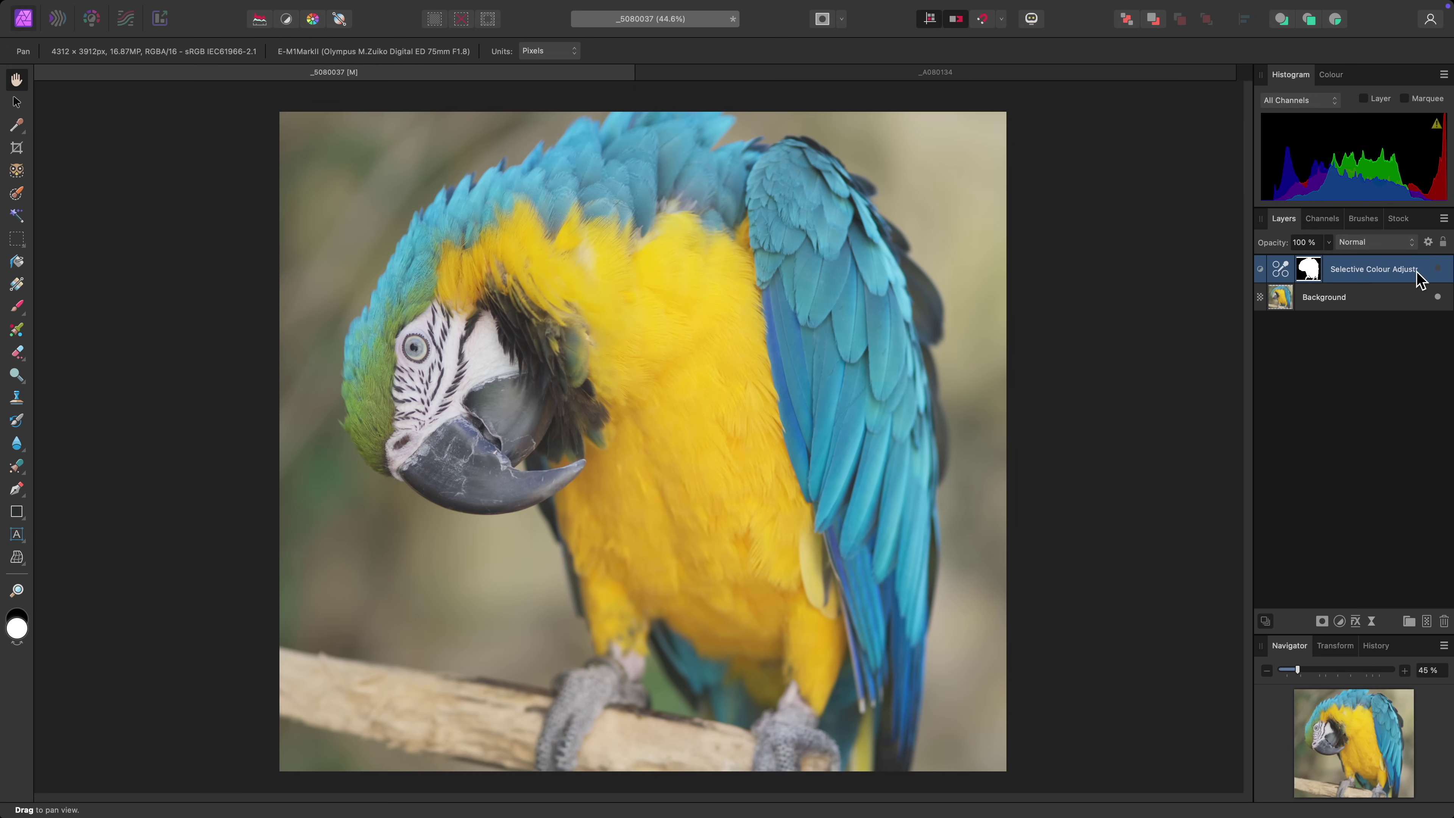
click(1438, 269)
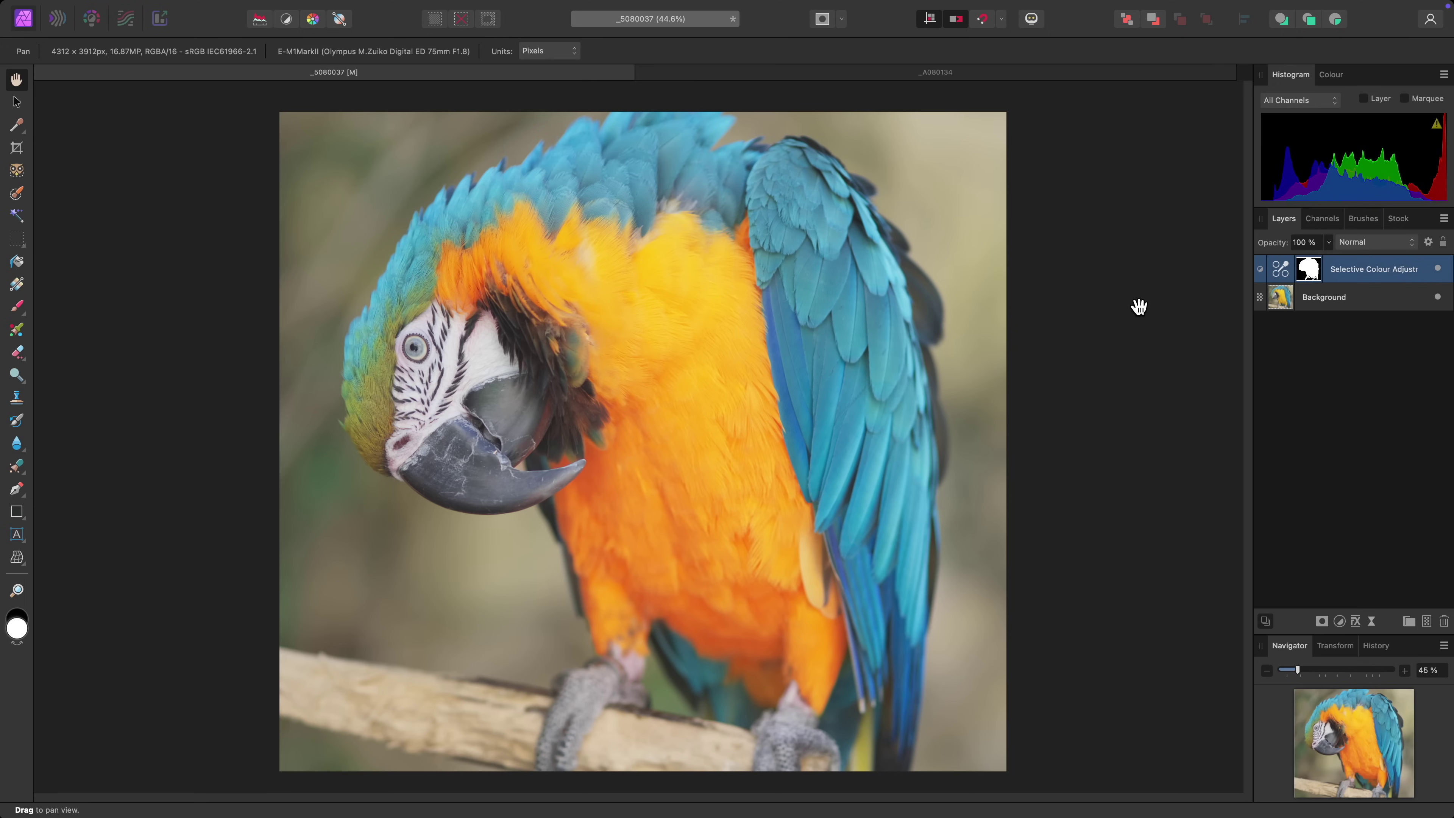
- Delete the Selective Colour layer, show the Macro panel and start recording a macro
key(BackSpace)
mouse_move(744, 8)
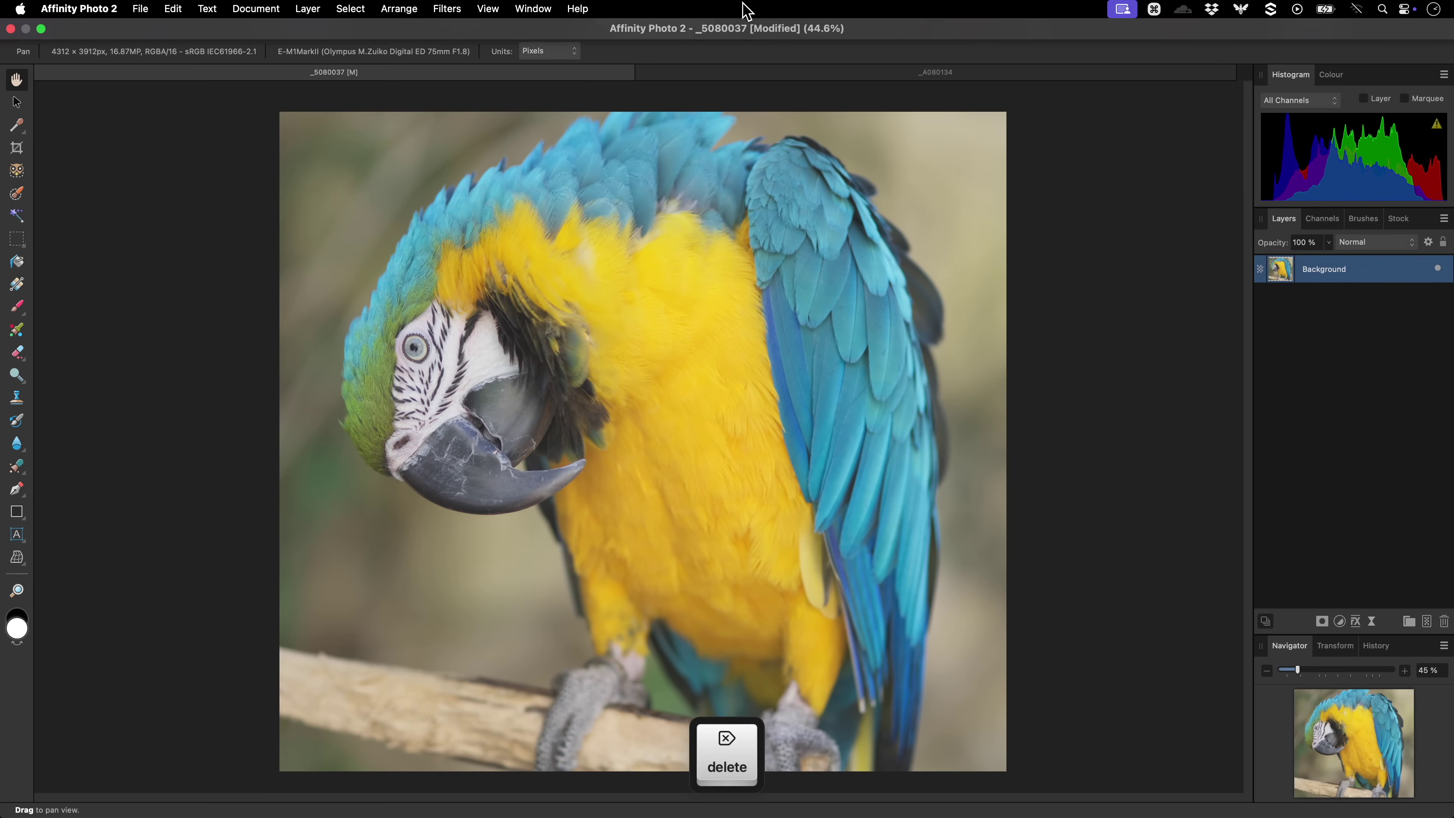
click(541, 9)
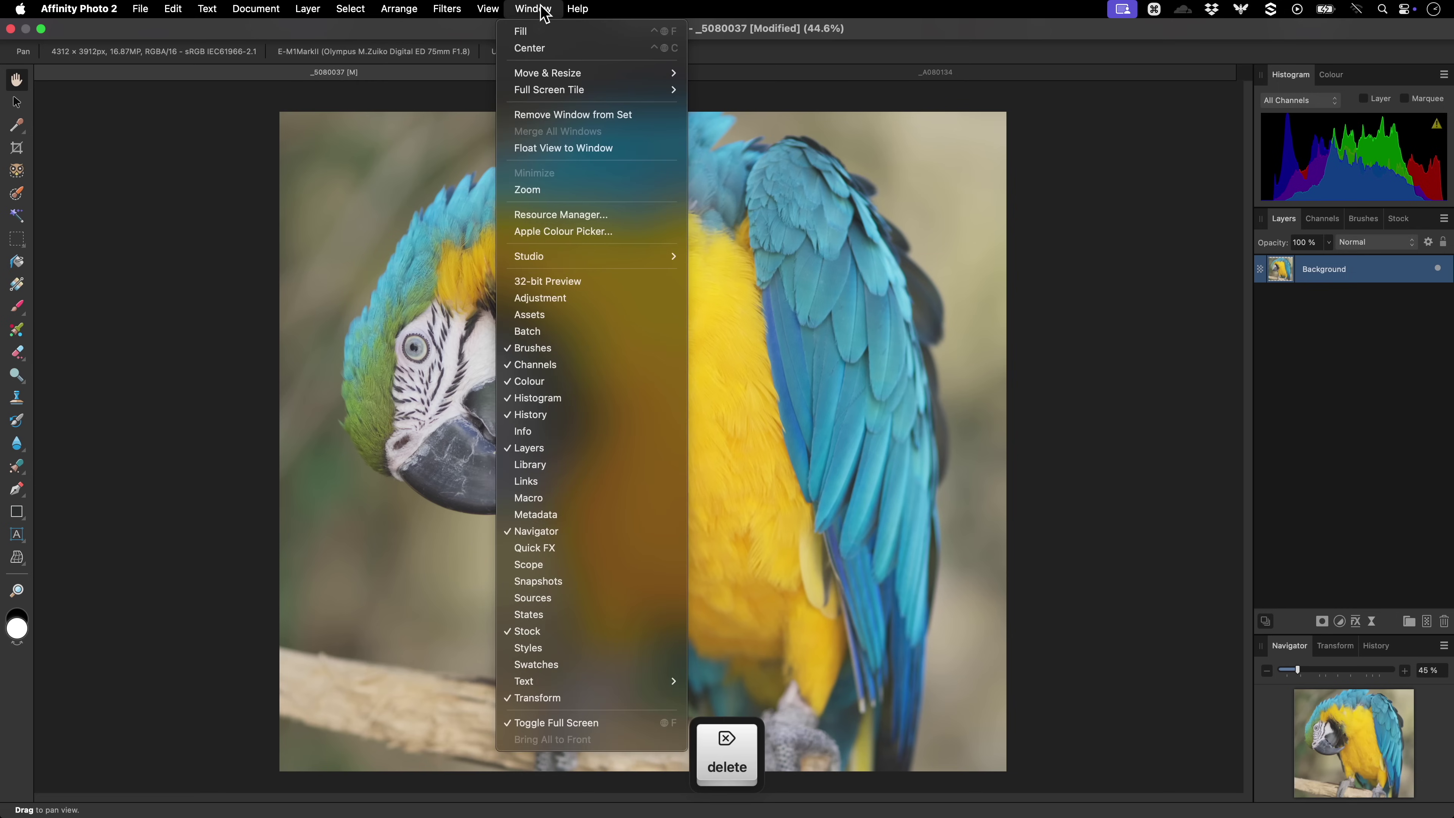
click(587, 499)
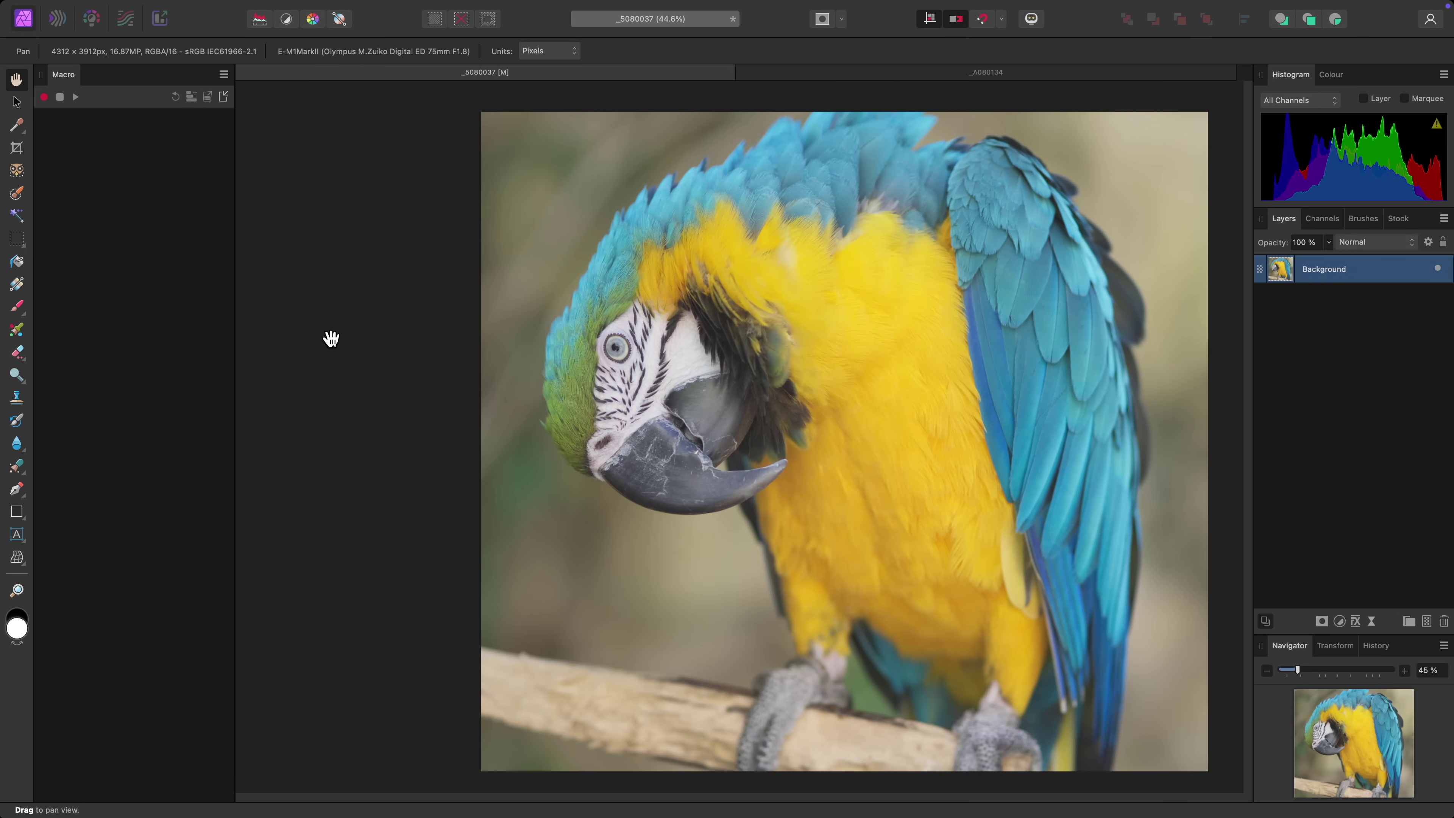
click(45, 98)
- Select the parrot with Select Subject
mouse_move(310, 6)
click(353, 14)
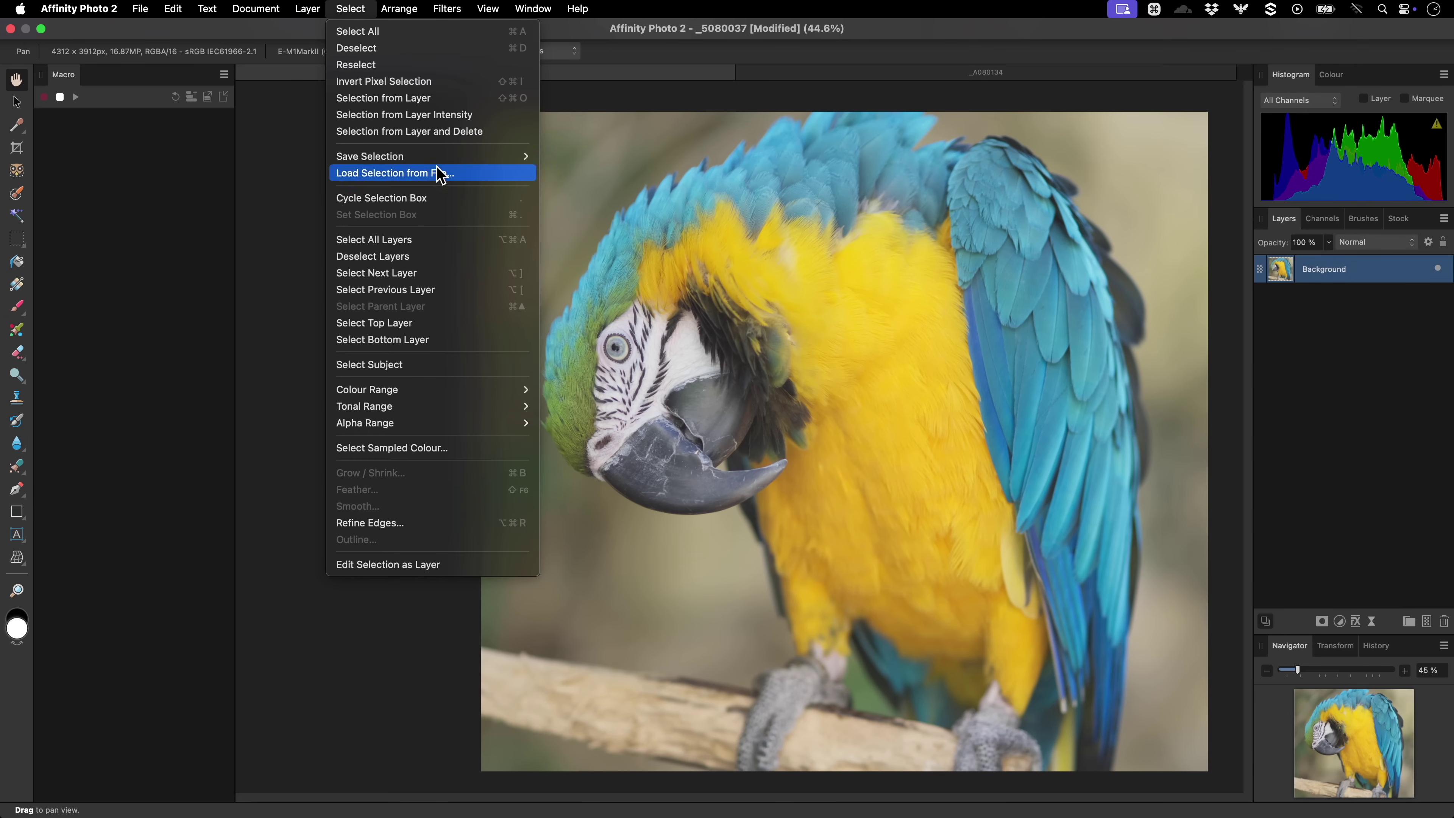
click(480, 362)
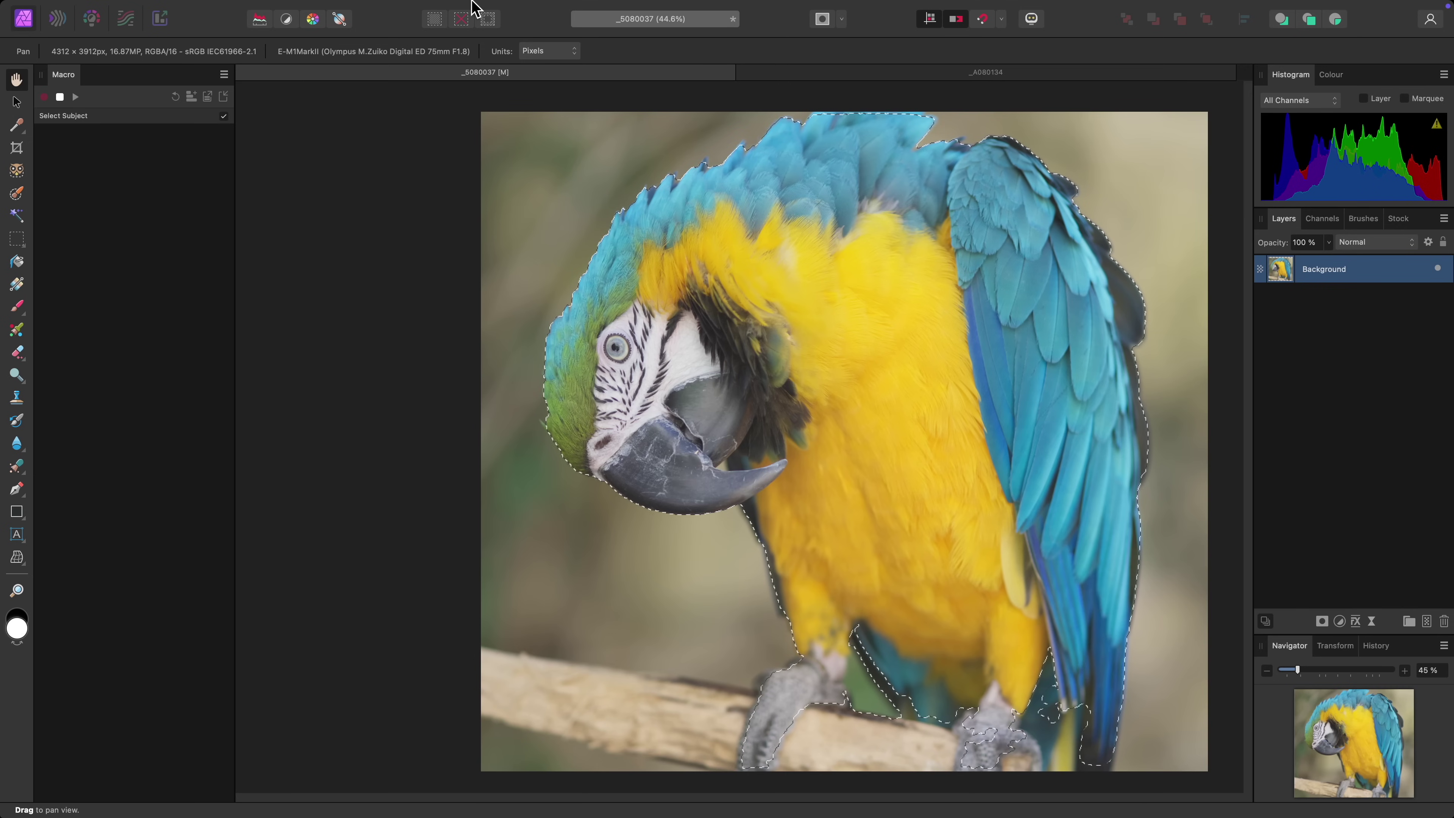
- Add a new empty group and rename it 'Subject'
mouse_move(415, 9)
click(307, 9)
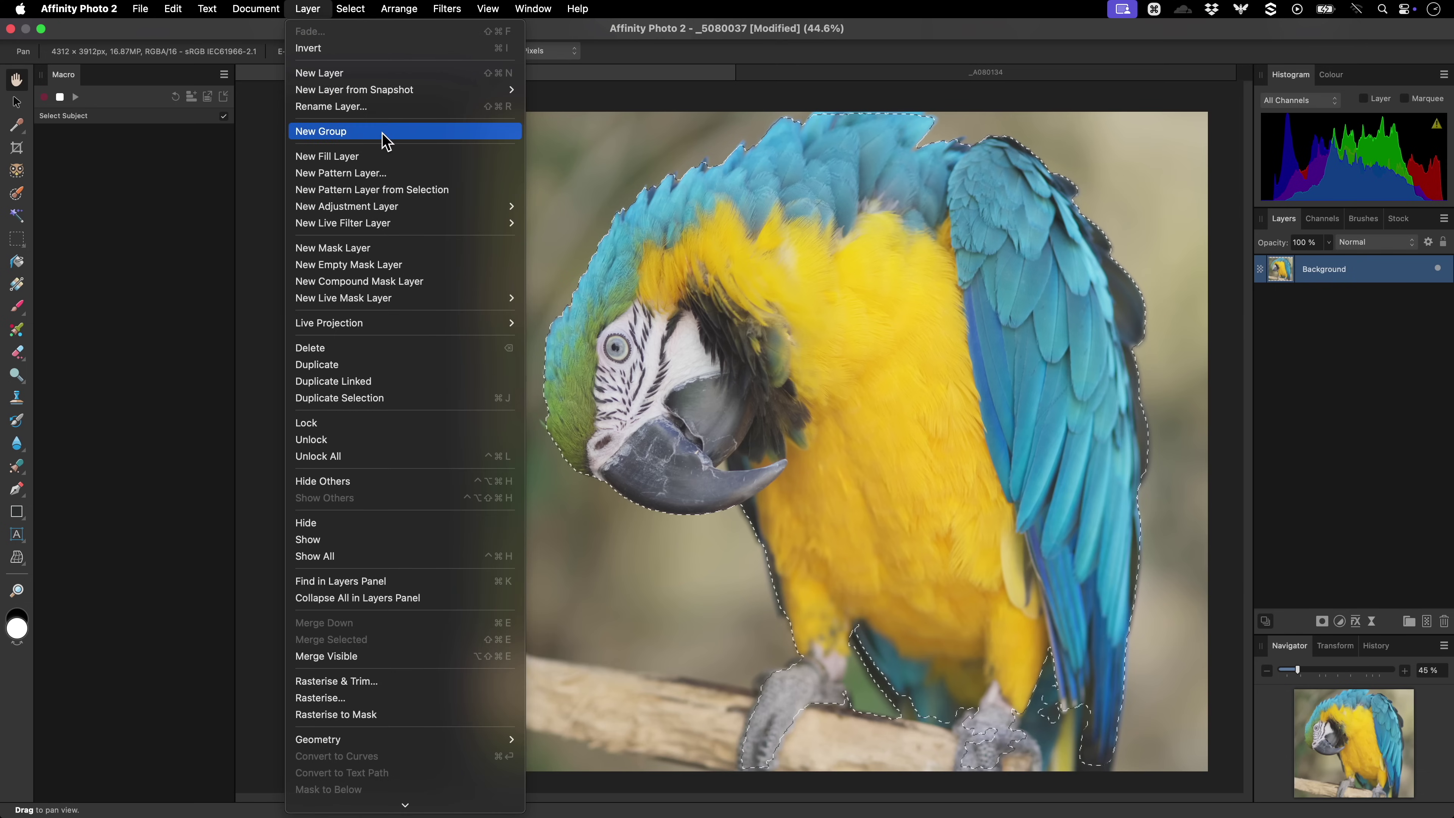
click(321, 131)
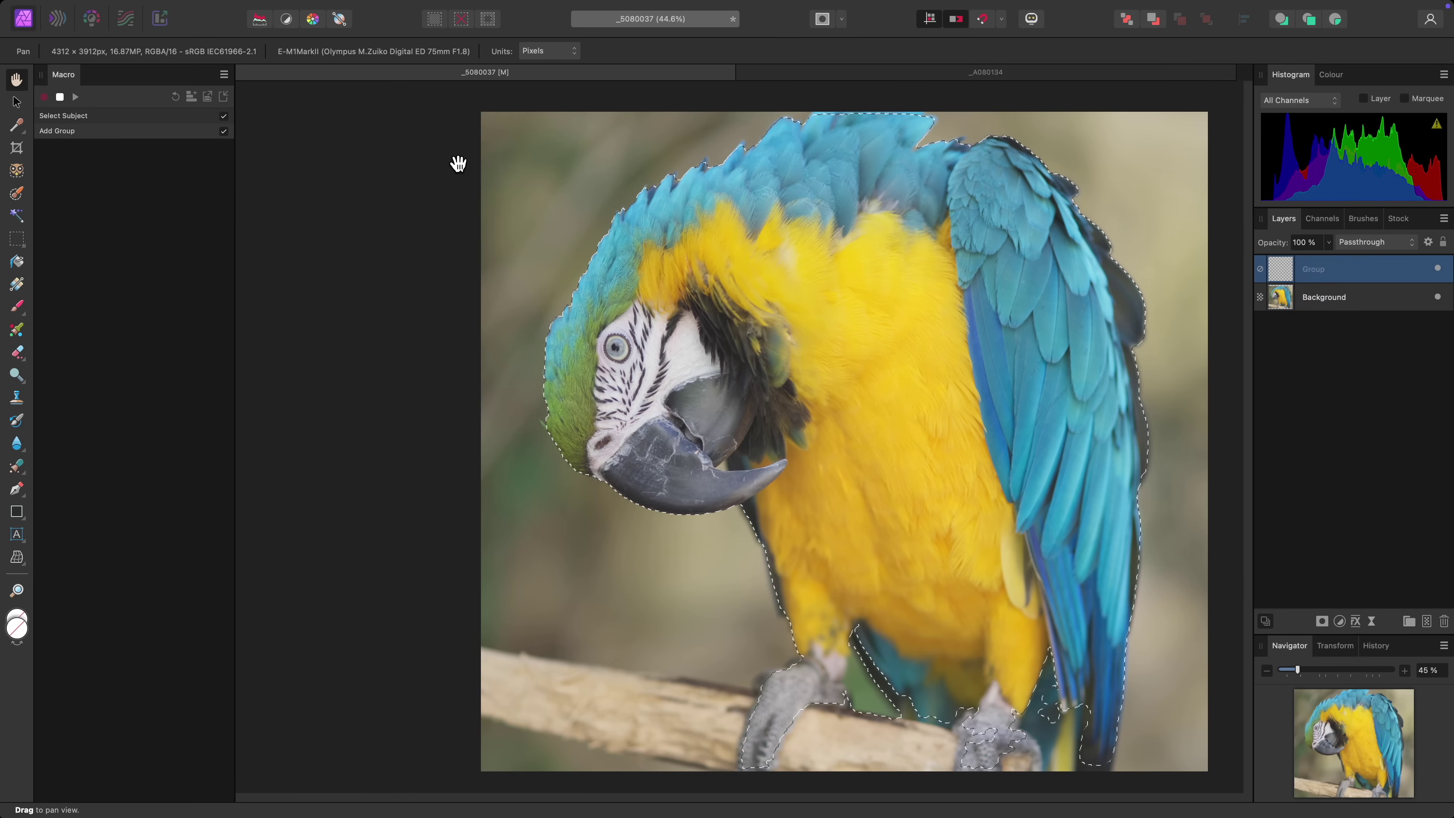
double_click(1316, 270)
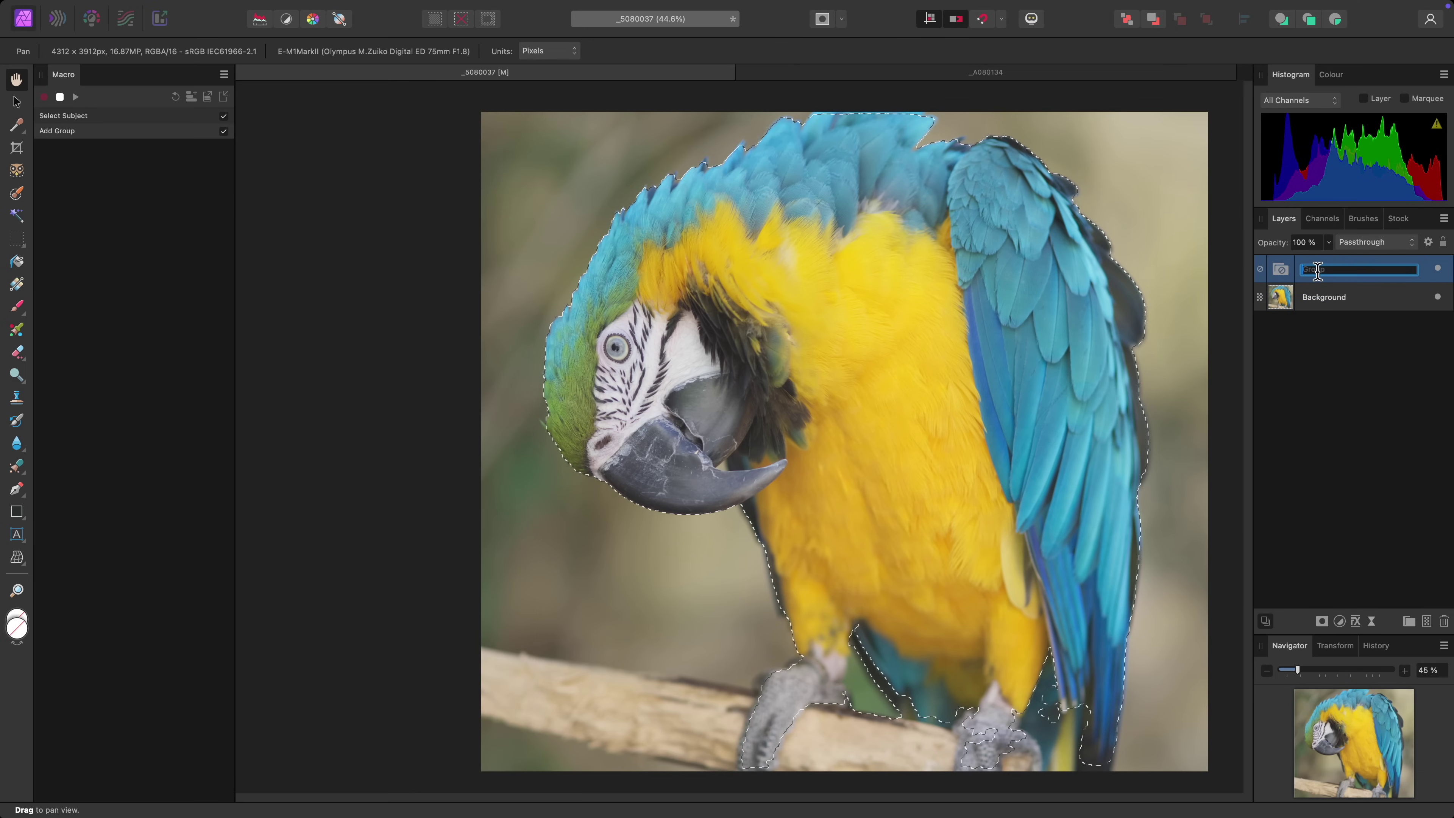
text(Subject)
key(Return)
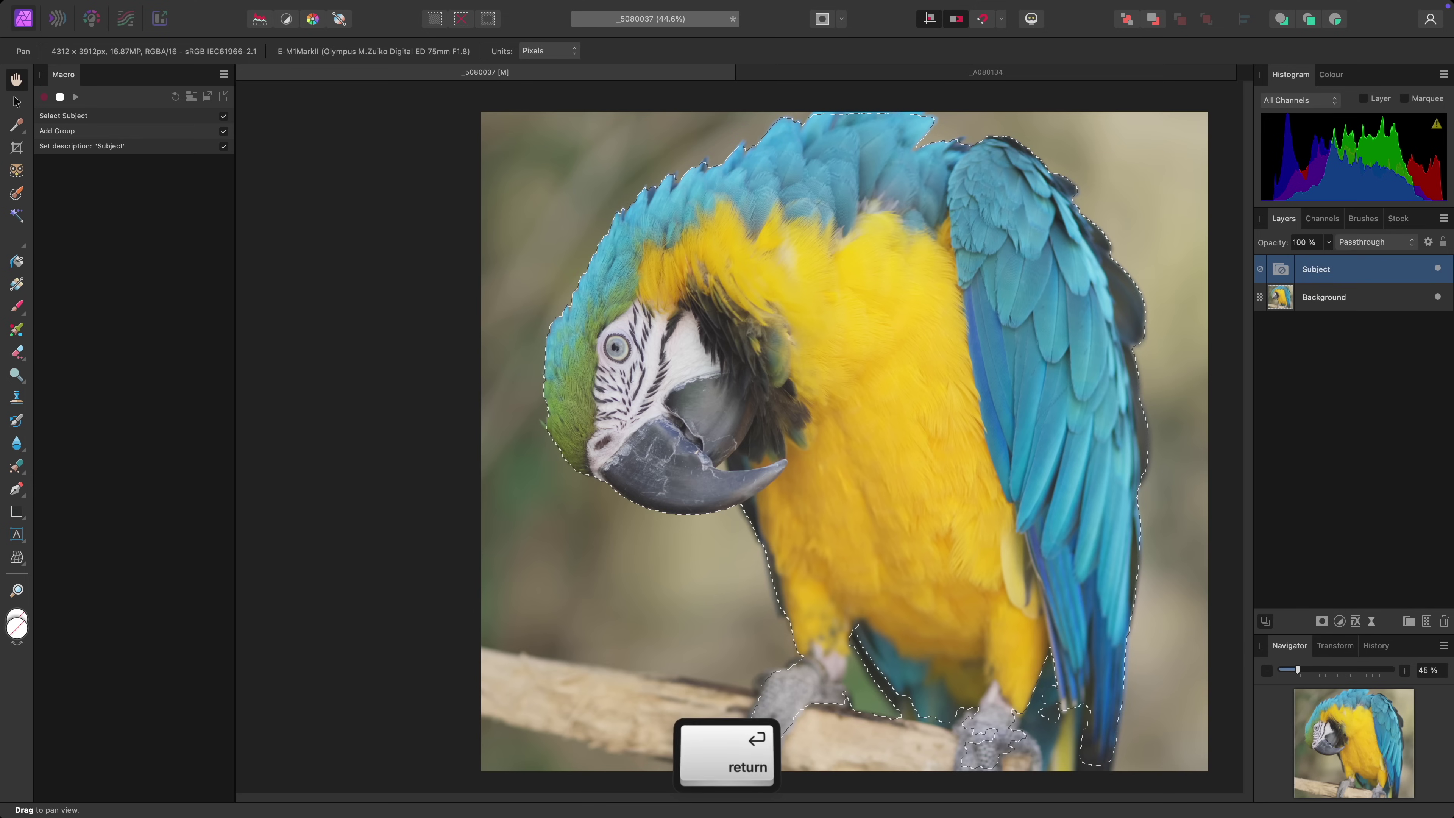
- Mask the Subject group from the selection and confirm it as the selected layer
click(1321, 622)
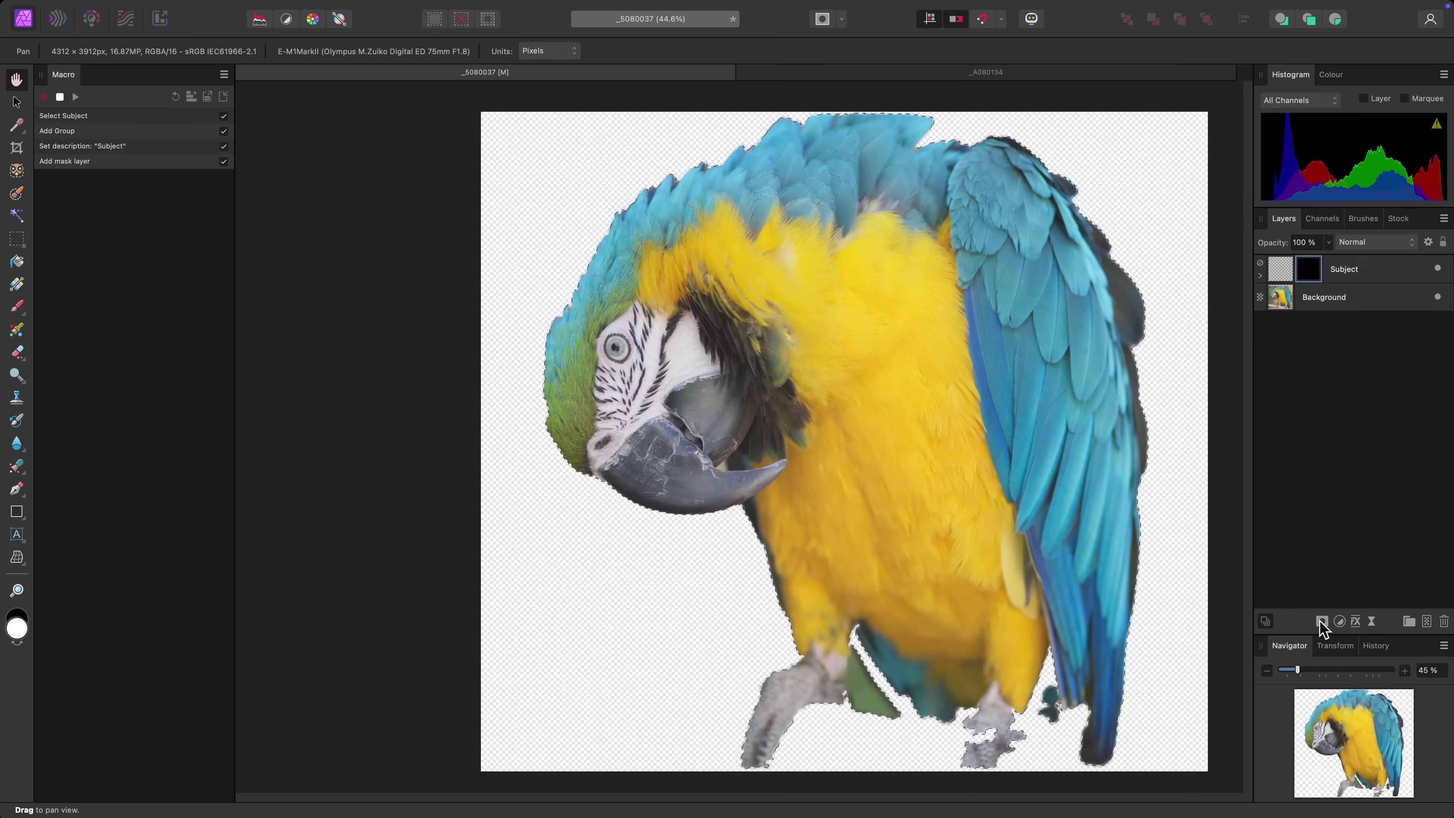
click(1350, 271)
click(858, 465)
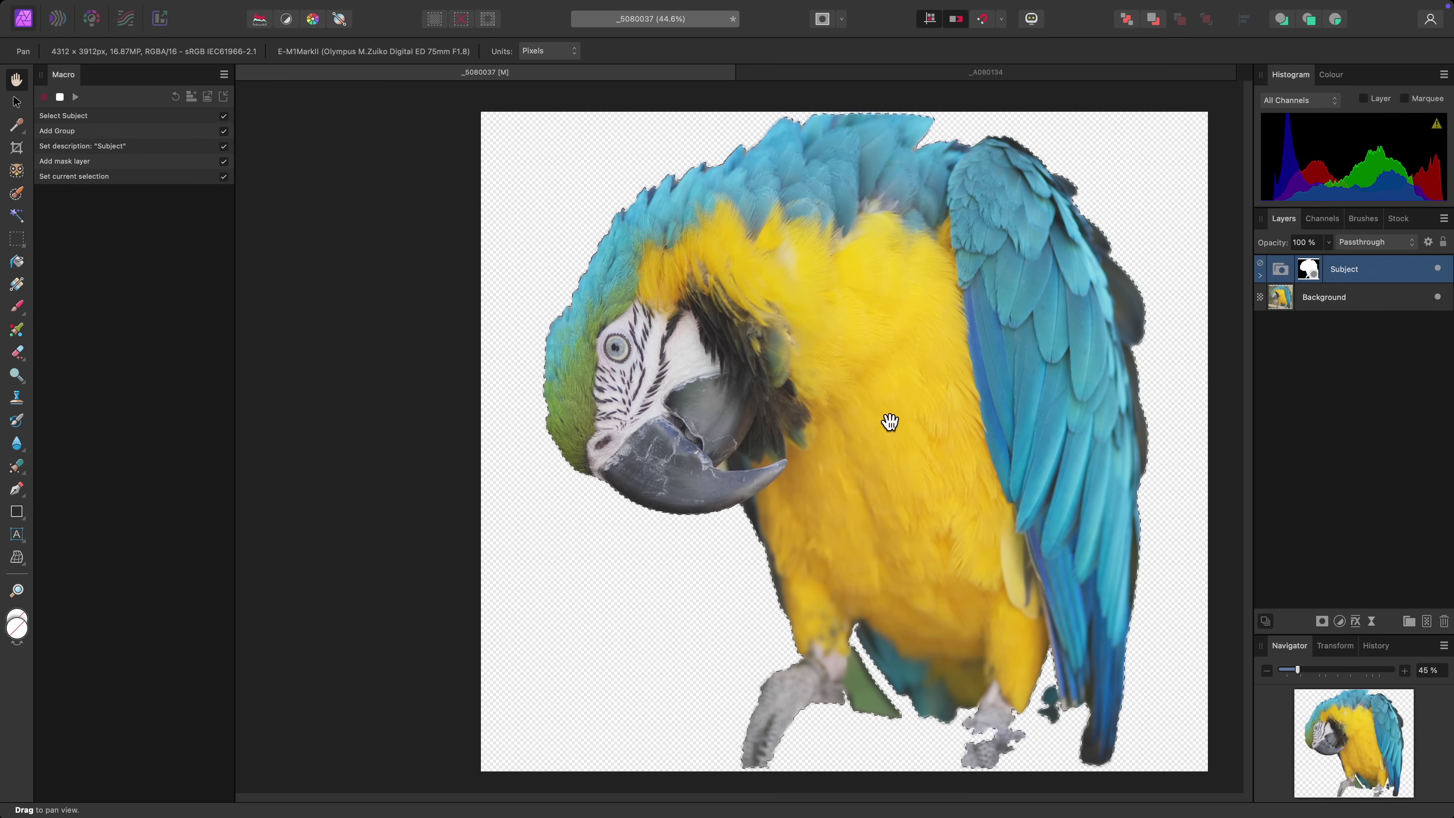
- Invert the pixel selection so it covers the background
mouse_move(712, 1)
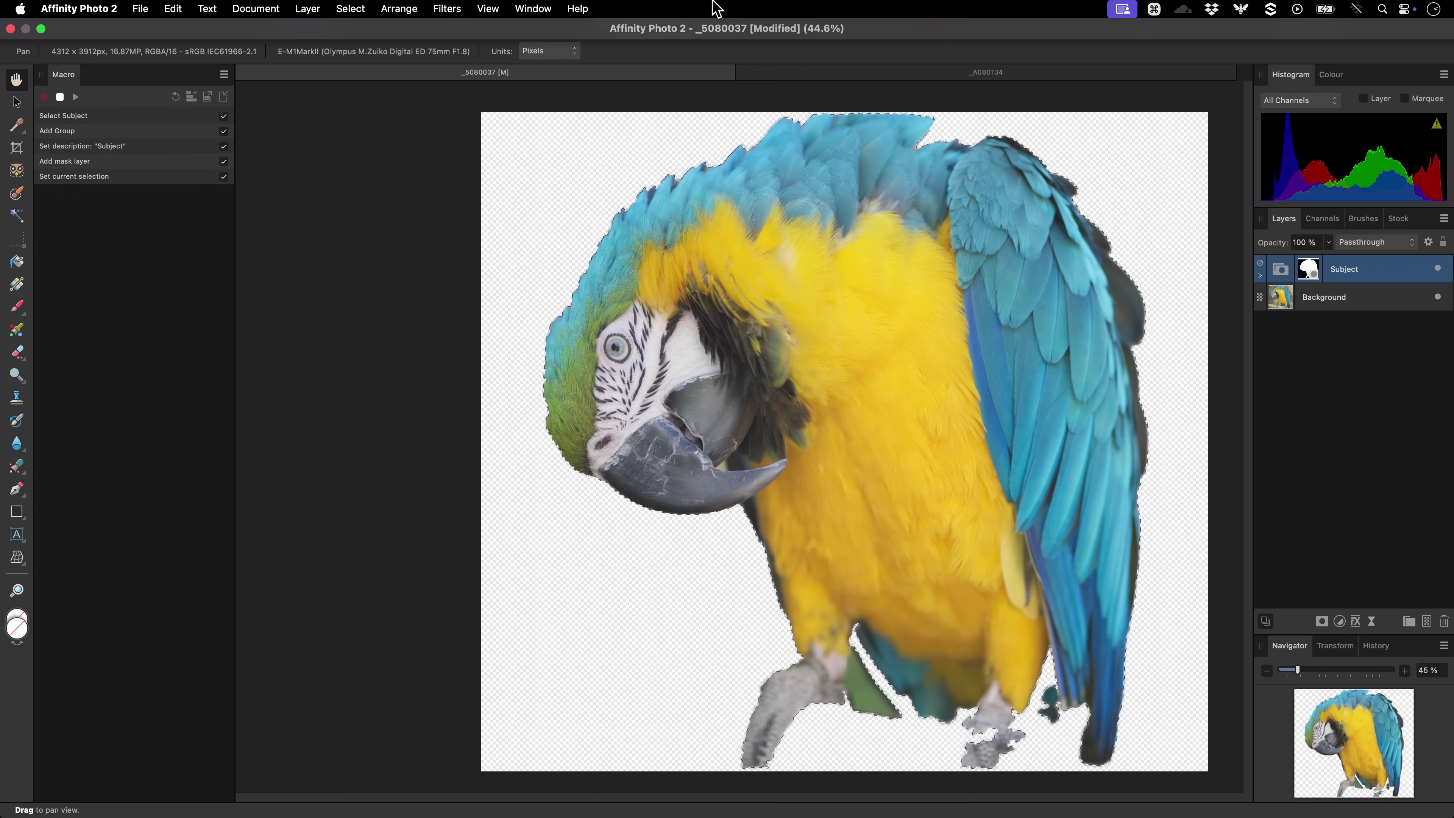
click(350, 8)
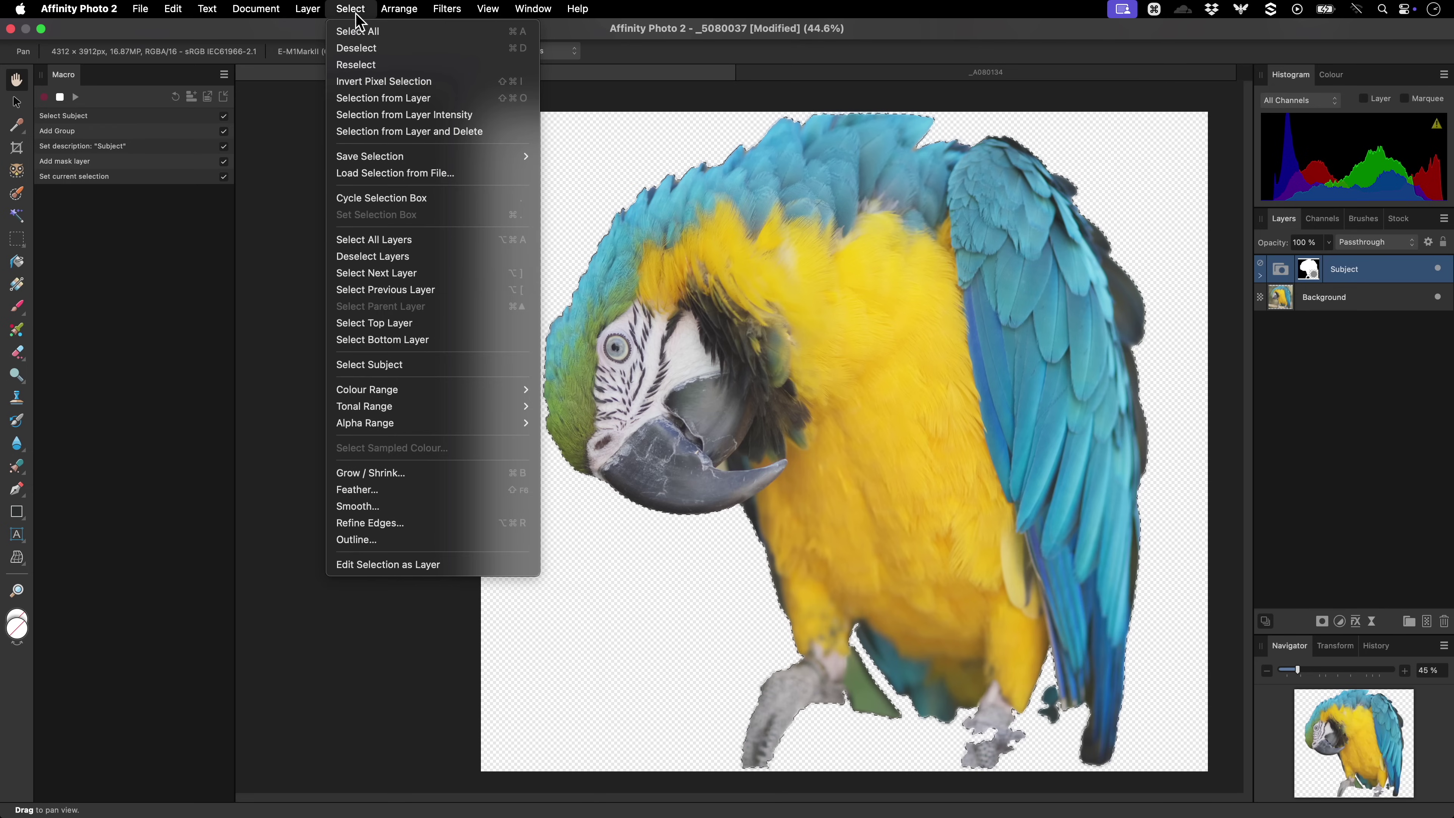
click(446, 81)
- Add a new empty group and rename it 'Background'
mouse_move(412, 3)
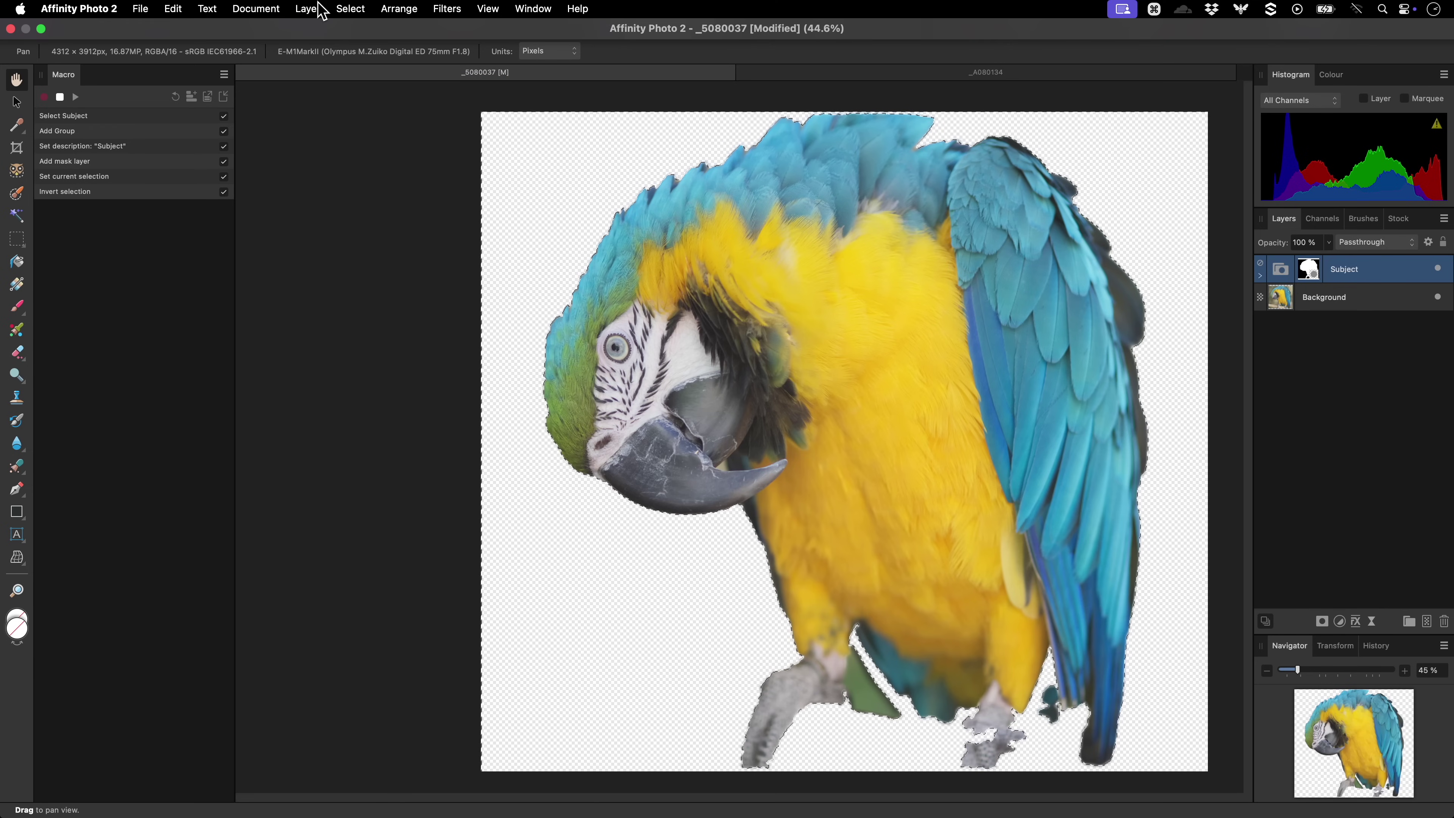
click(307, 8)
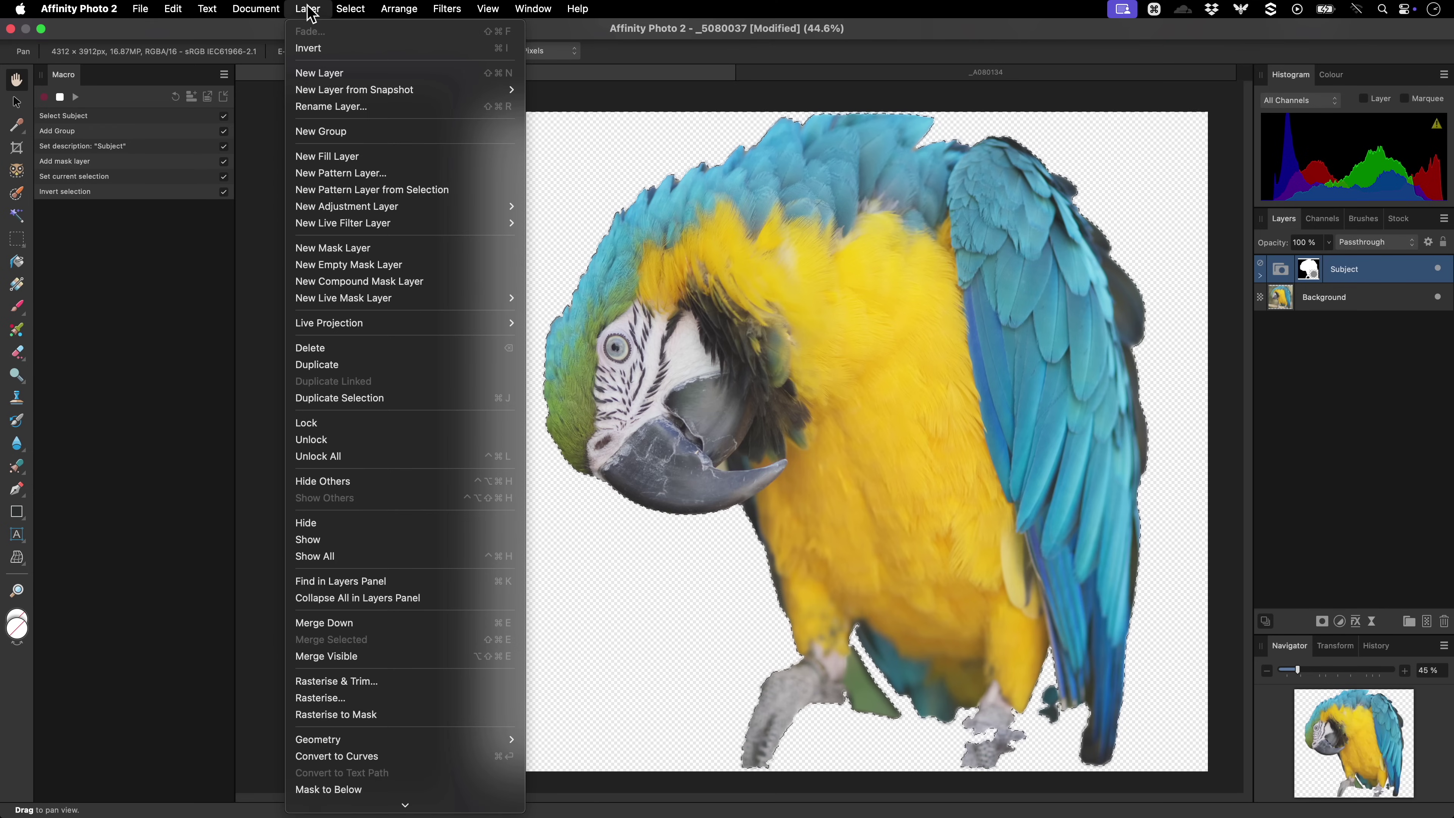
click(372, 131)
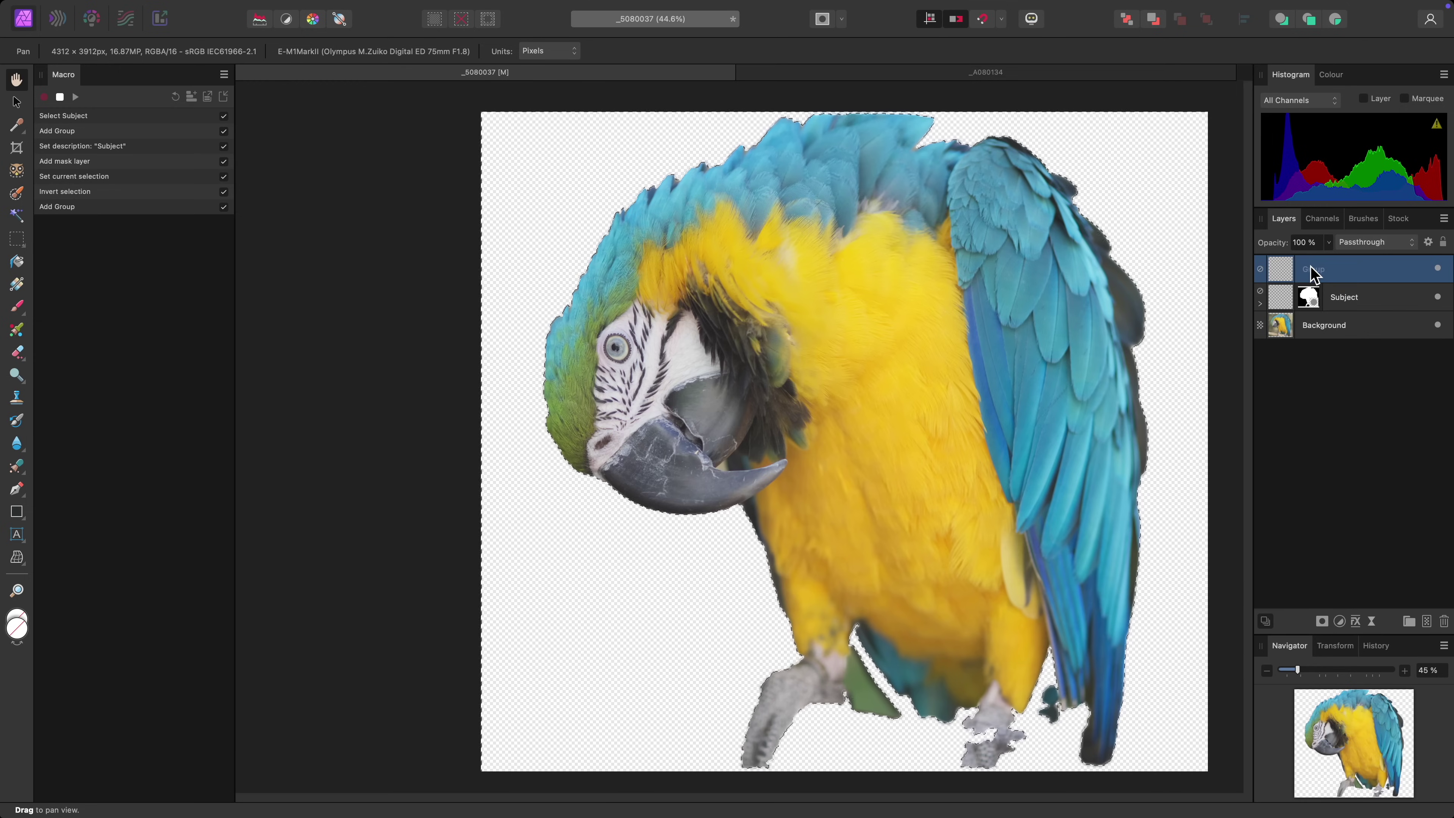
double_click(1312, 269)
text(Backg)
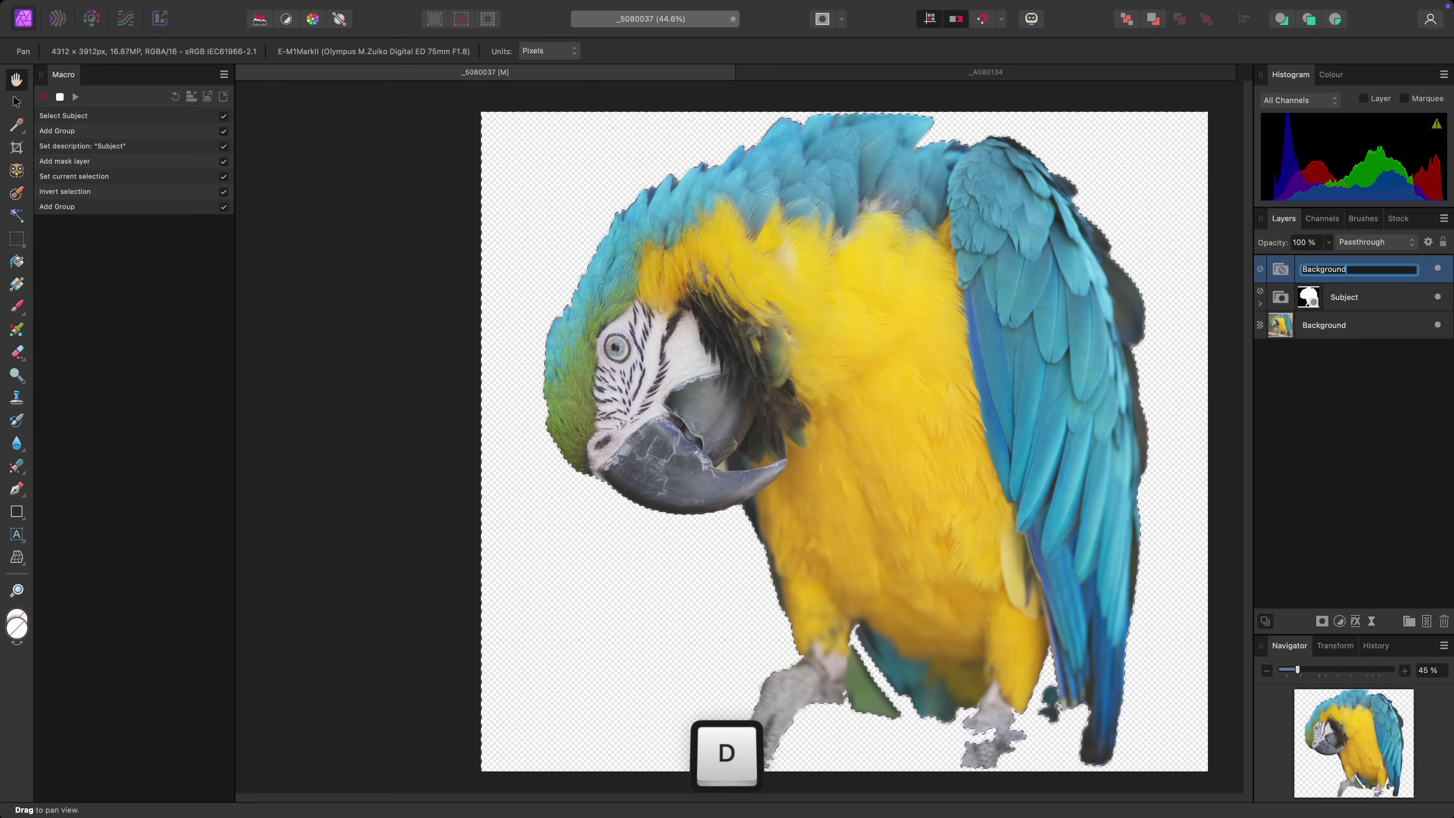
text(round)
key(Return)
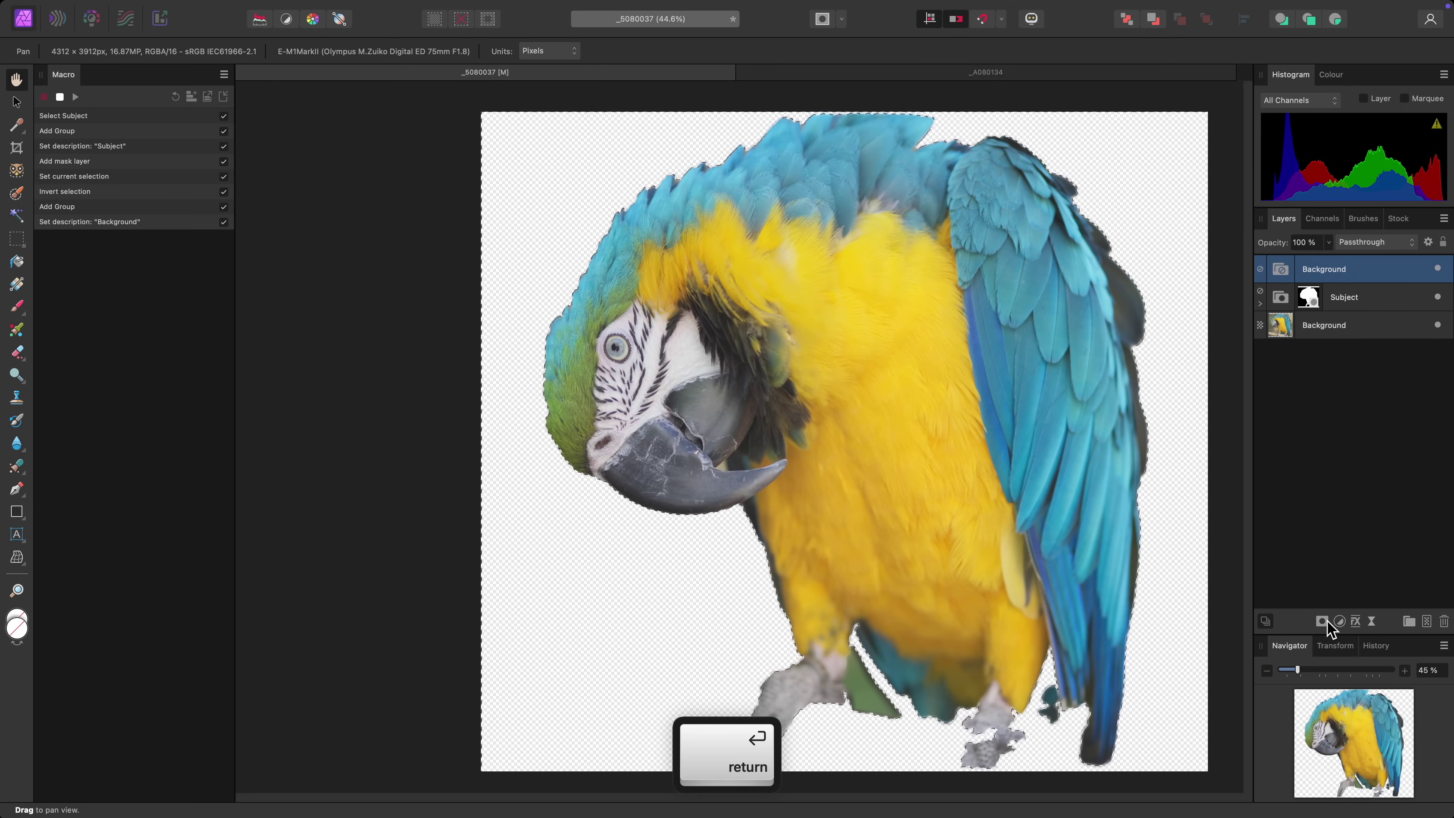
- Mask the Background group, confirm it as the selected layer, and deselect
click(1322, 621)
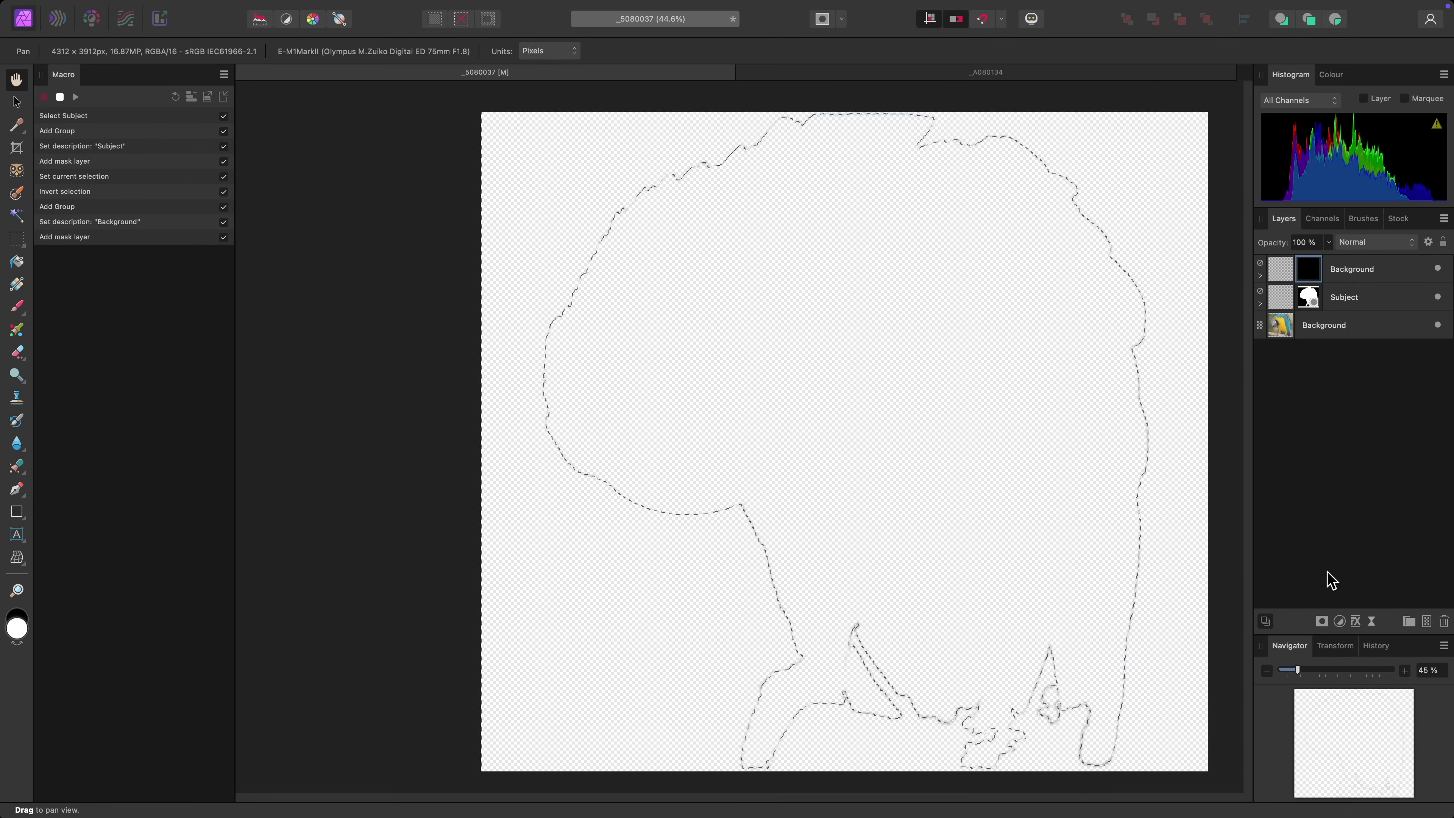
click(1359, 275)
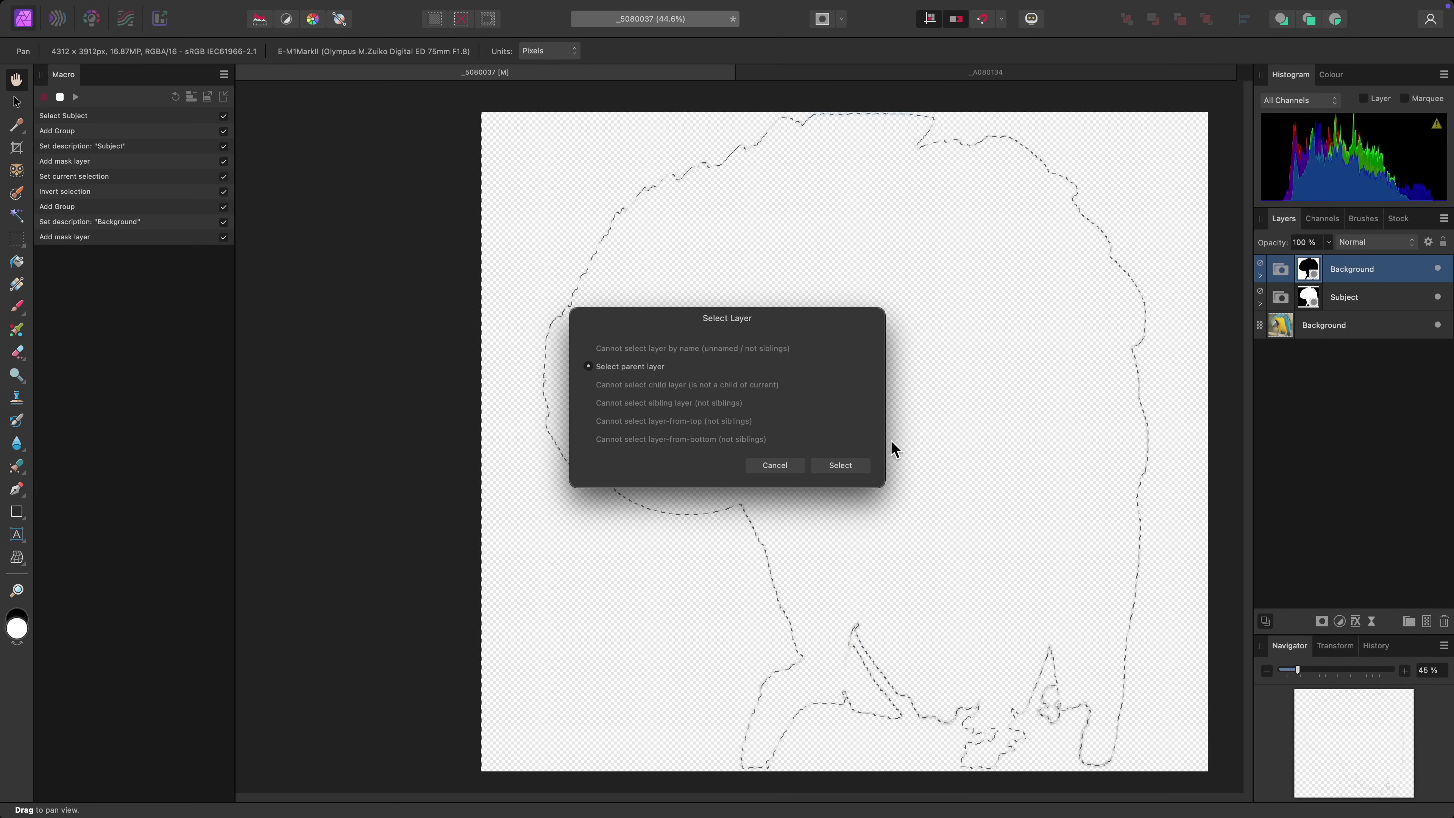
click(841, 466)
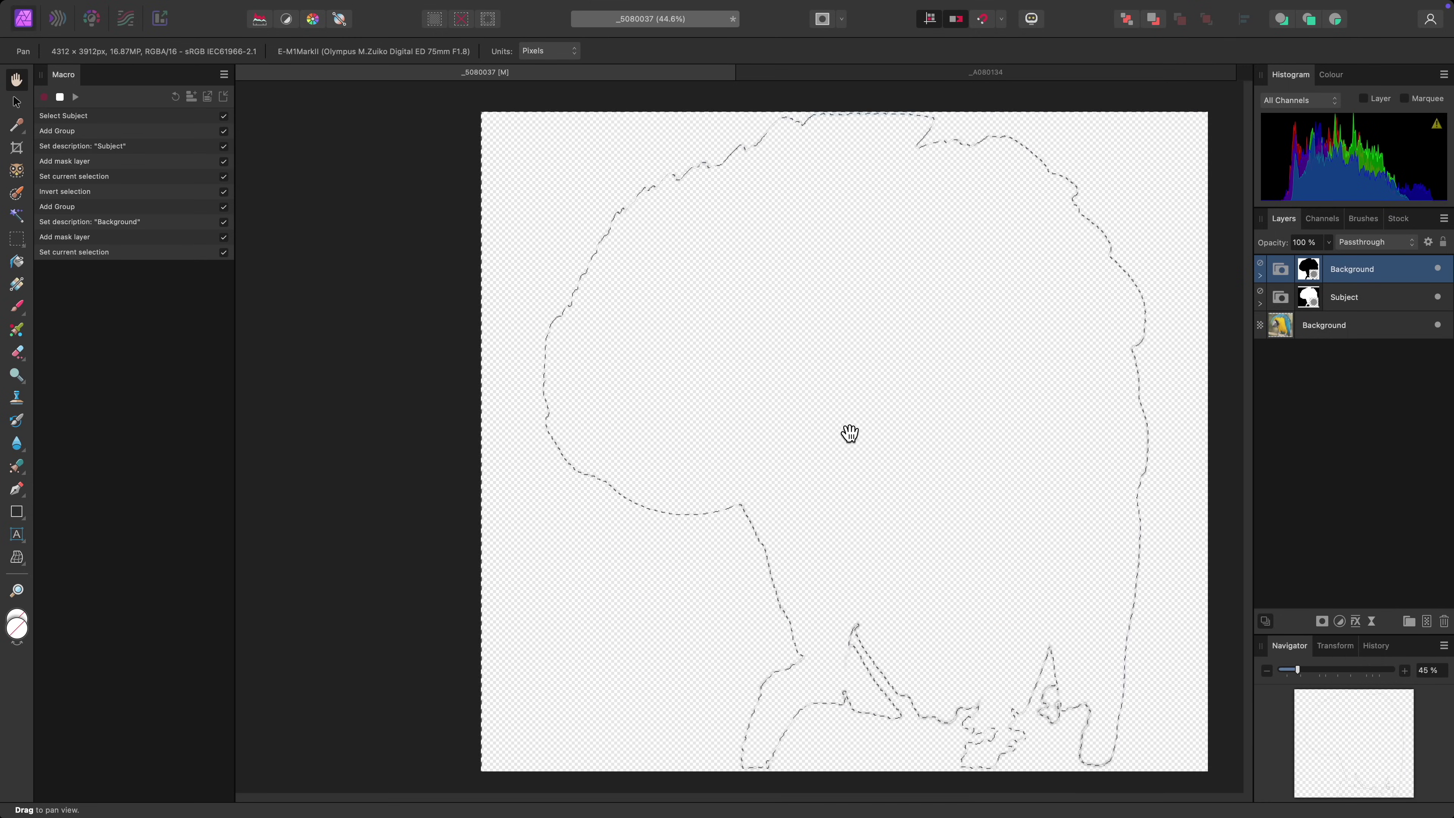
key(super+d)
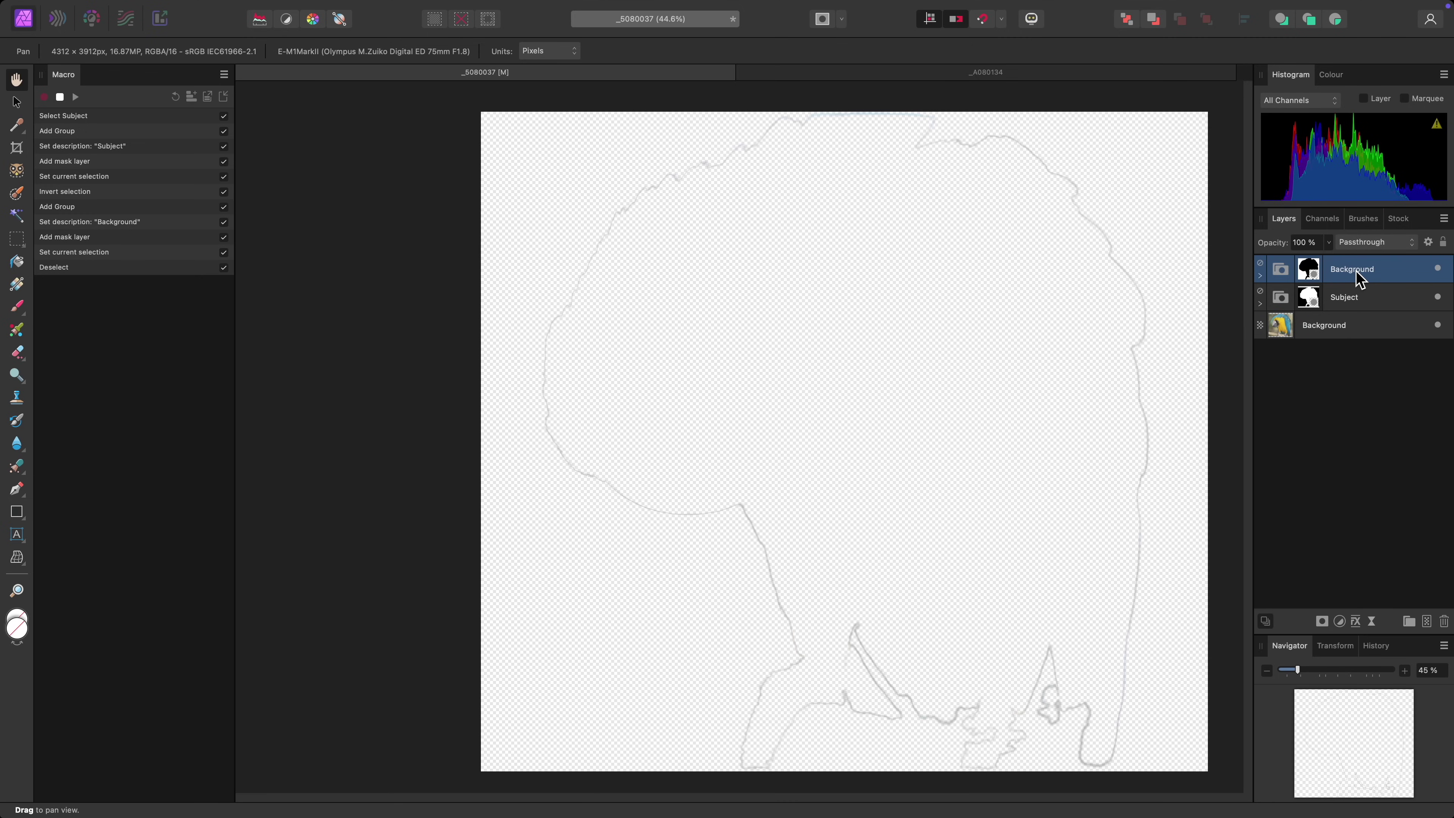
- Add a Curves adjustment with Cmd+M and move it inside the Background group
key(super)
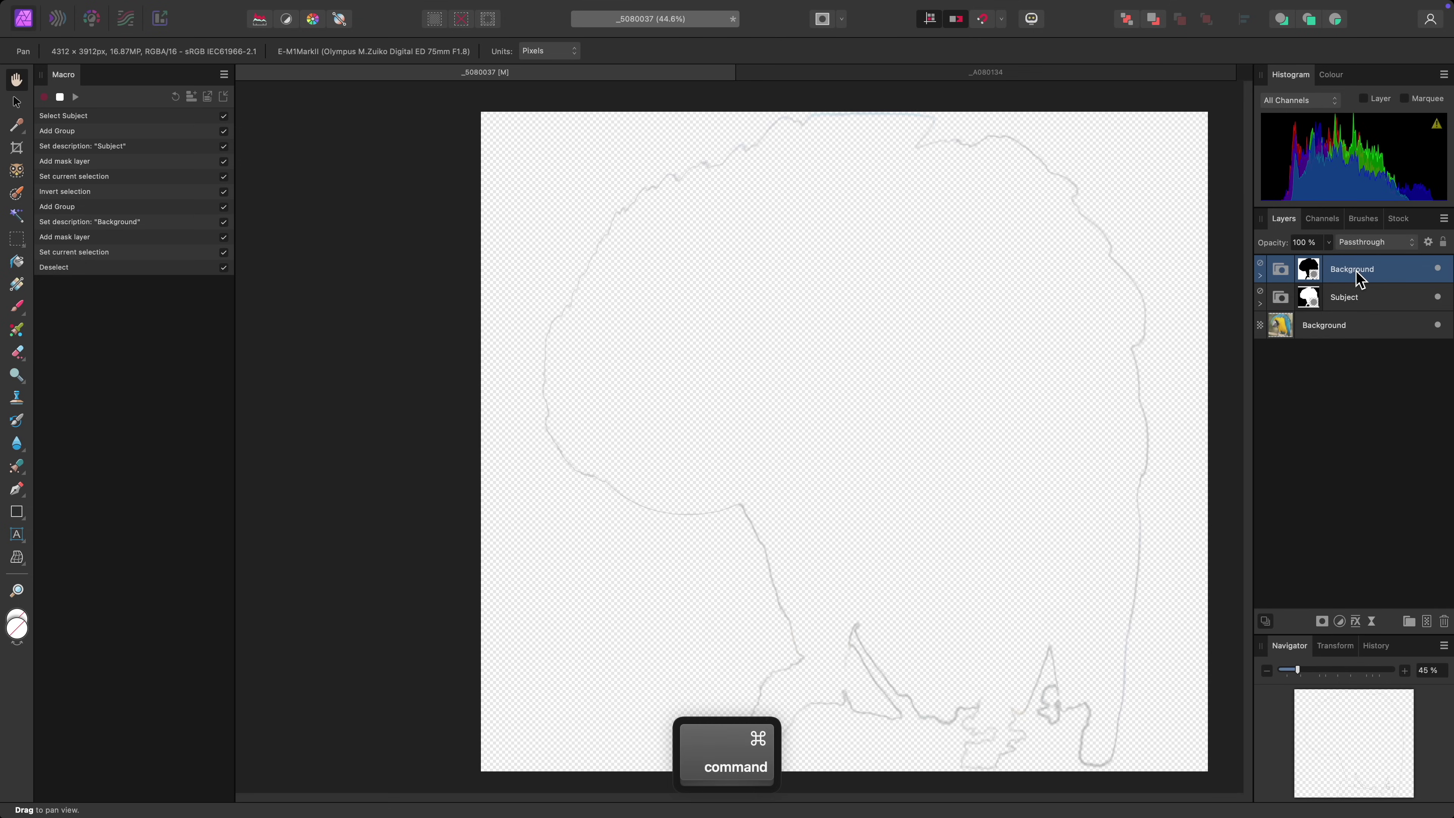
key(super+m)
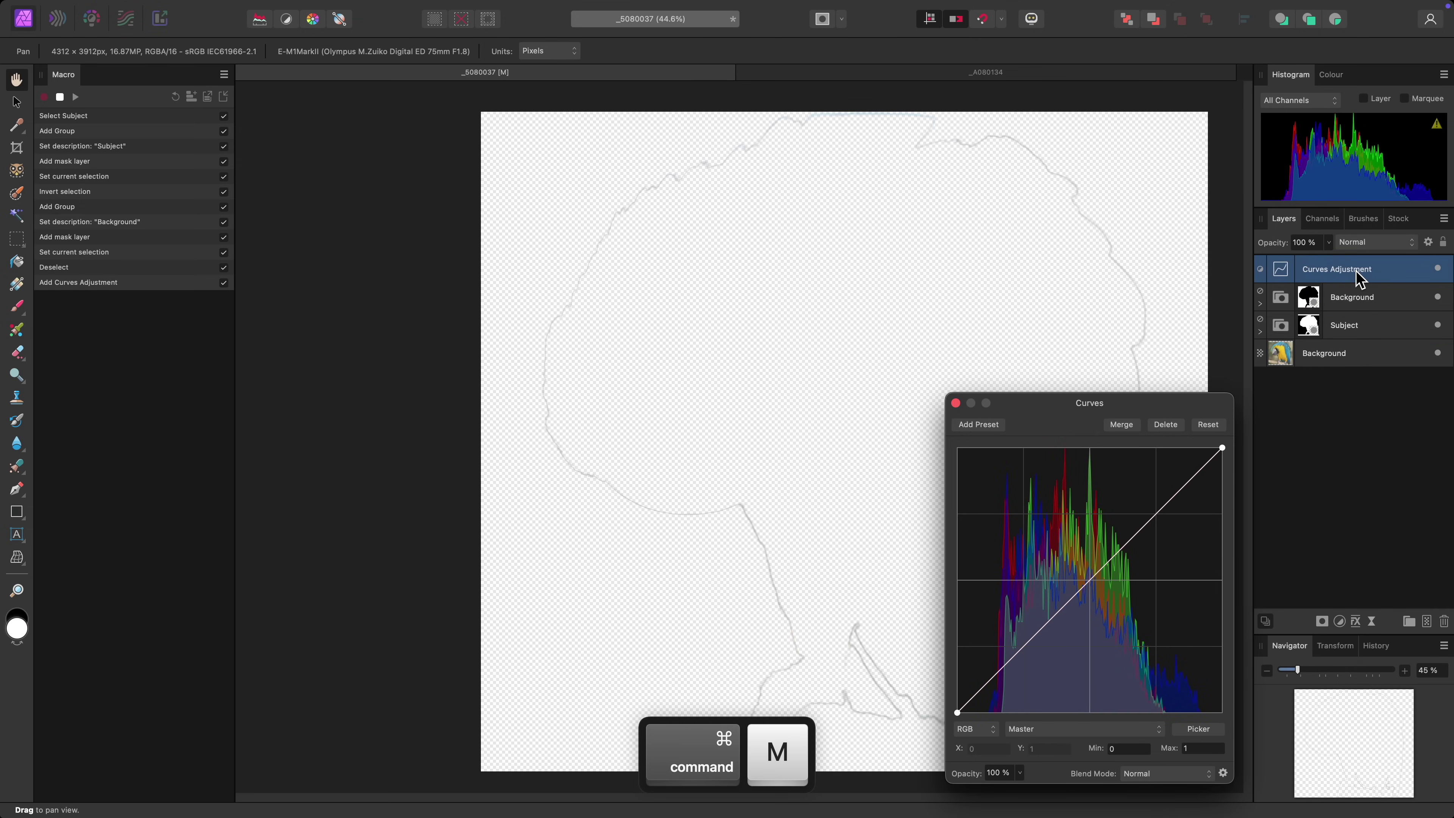
mouse_move(695, 7)
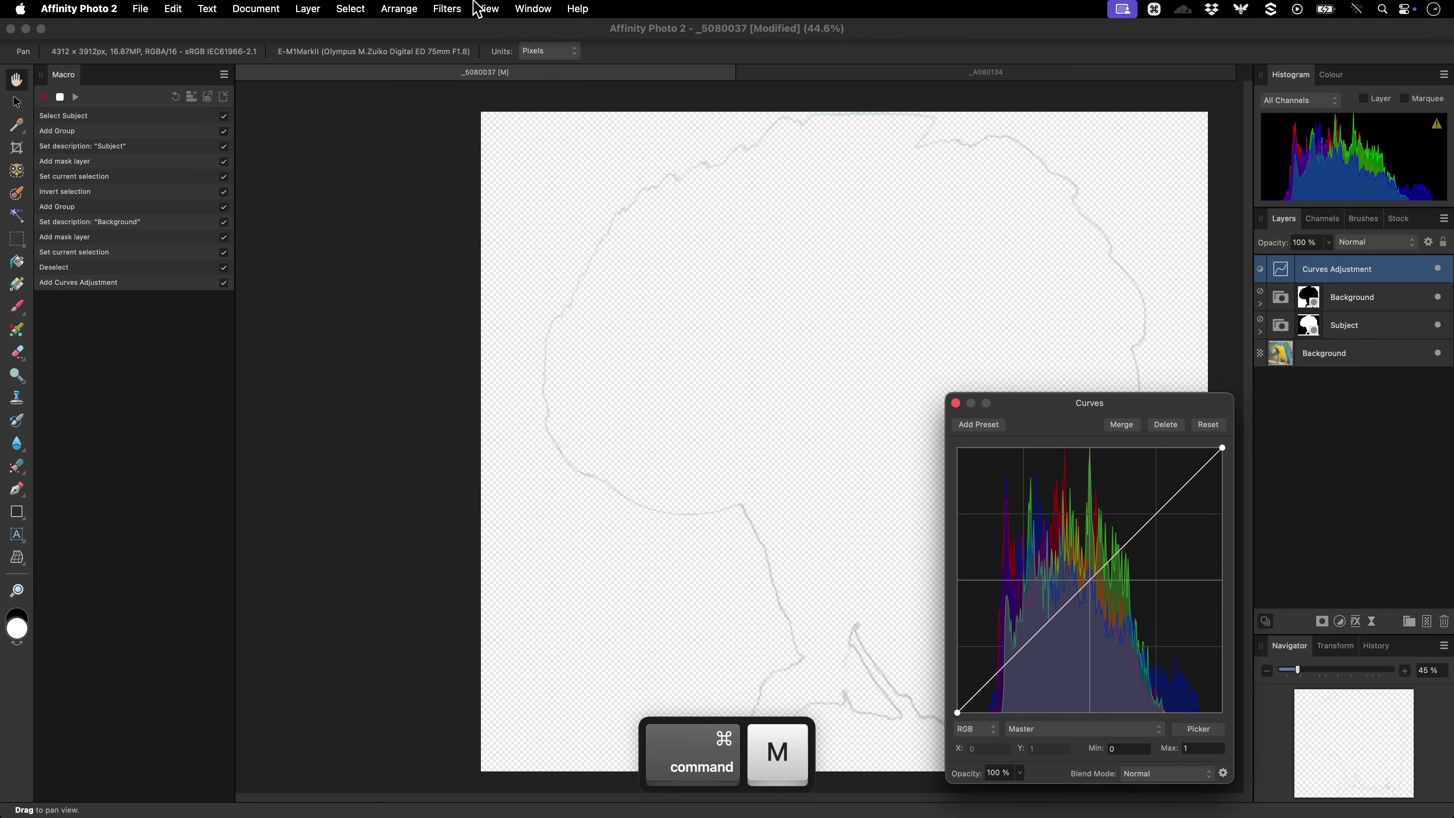
click(399, 9)
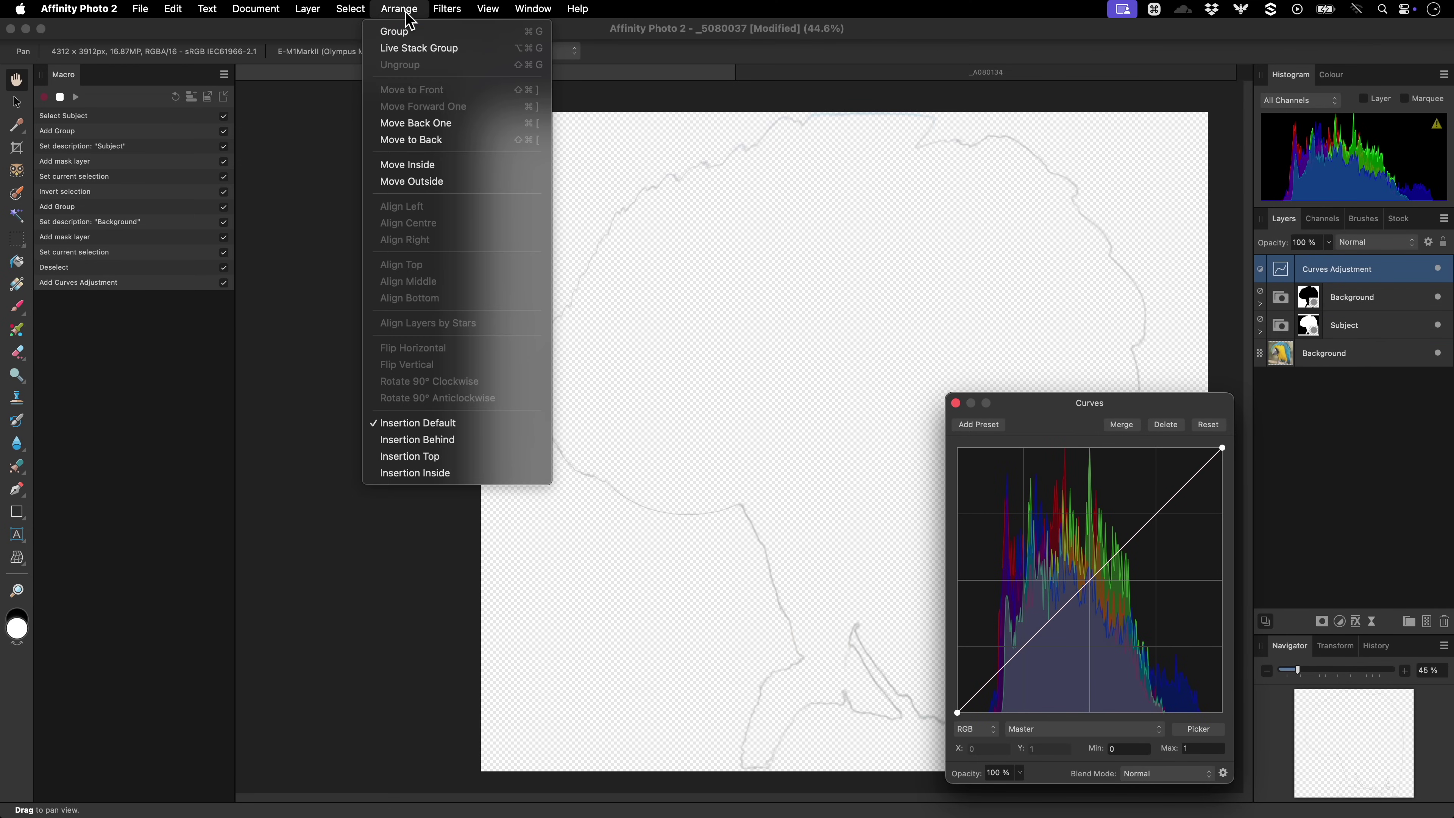
click(452, 165)
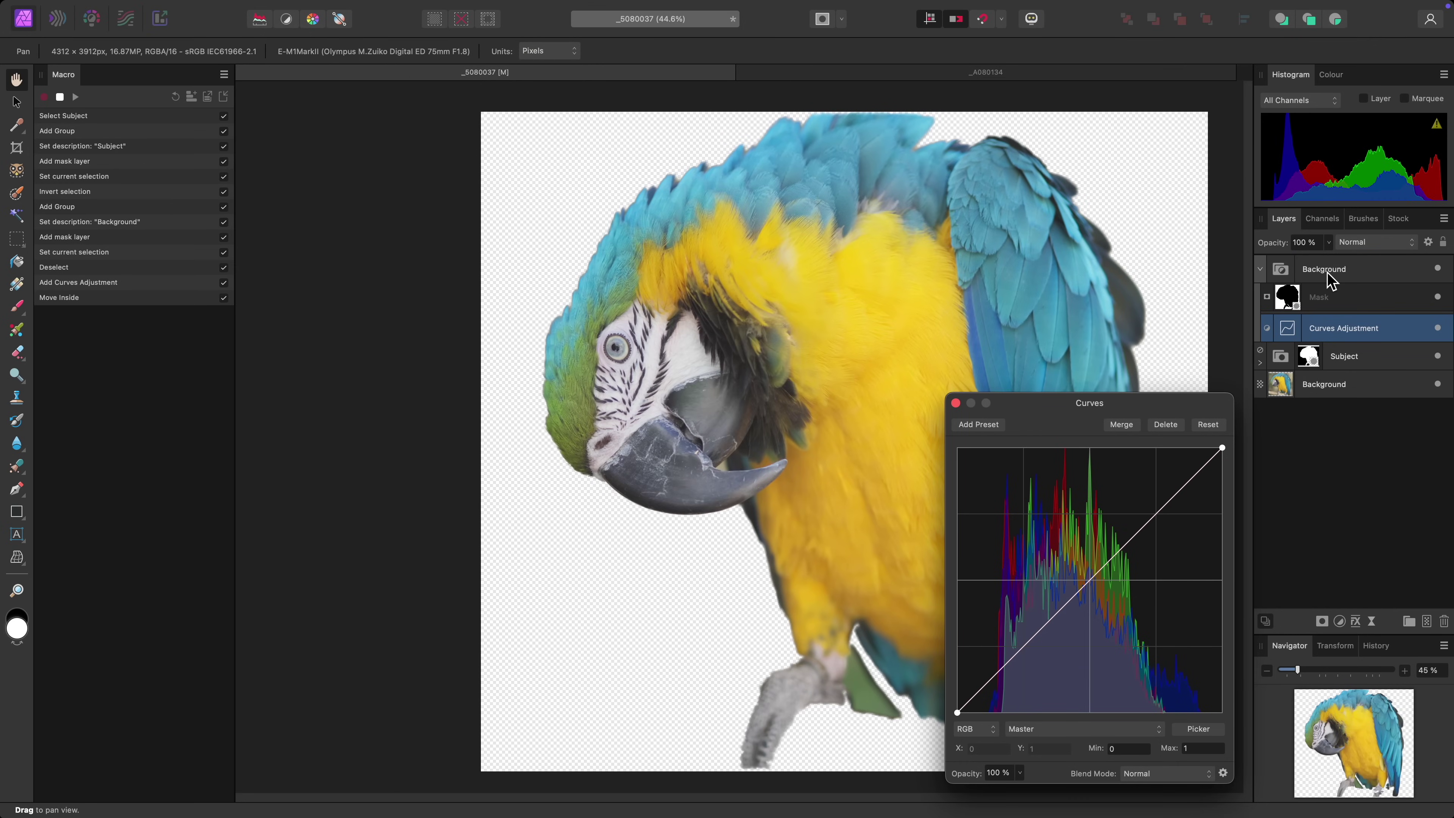
- Select the Background group, then the Subject group, confirming each Select Layer dialog
click(1365, 279)
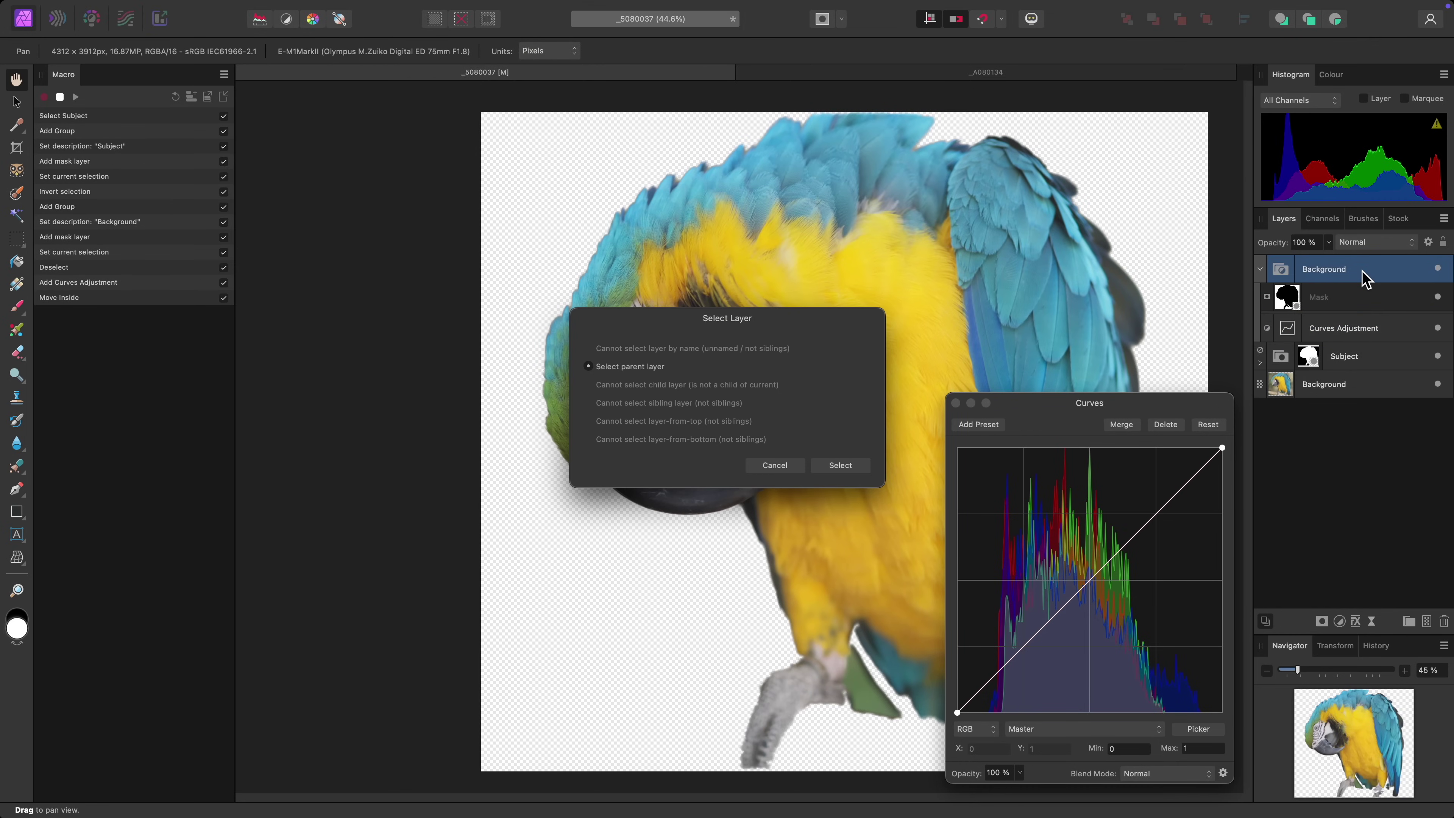
click(860, 461)
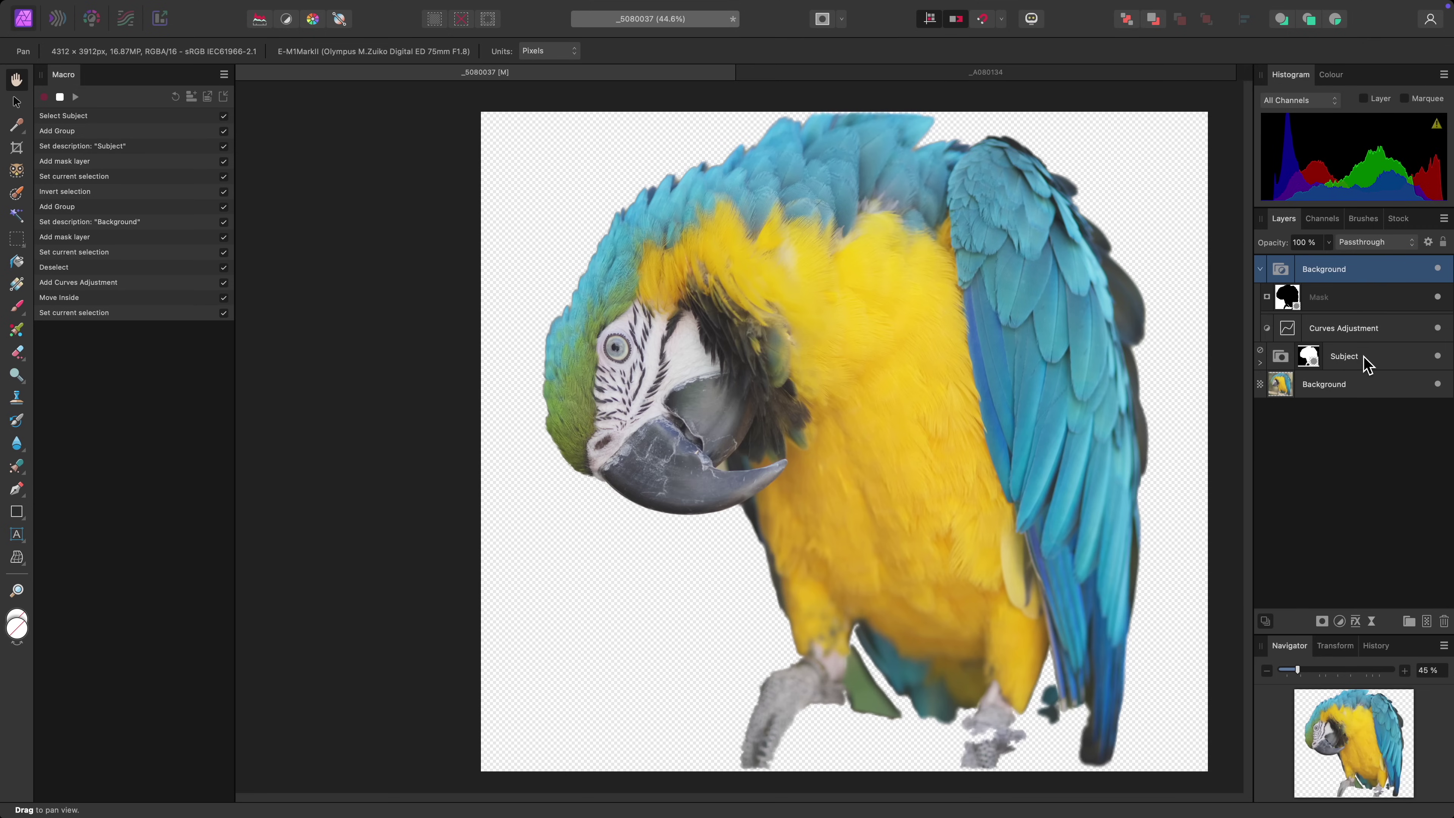
click(1366, 362)
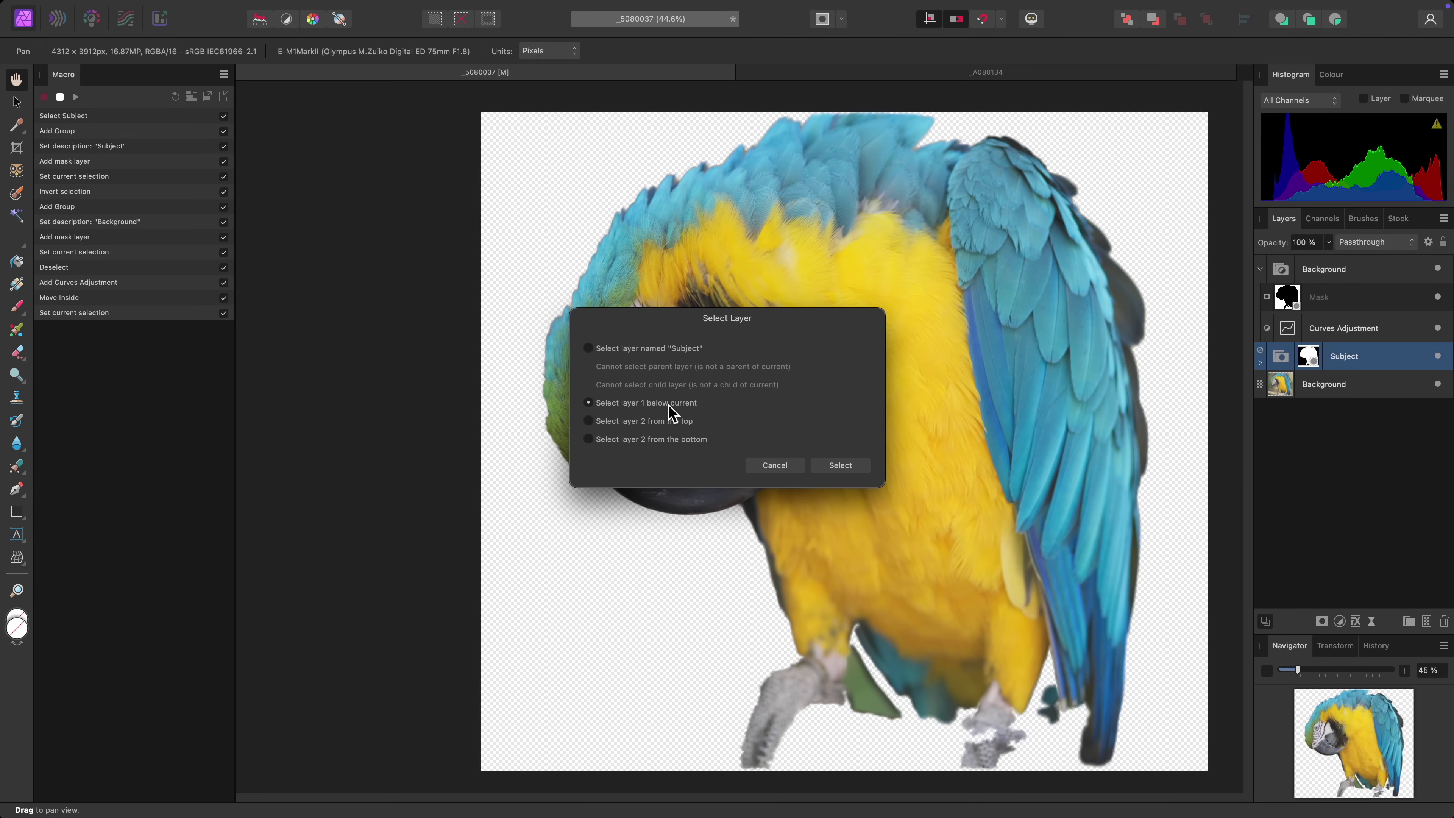
click(842, 465)
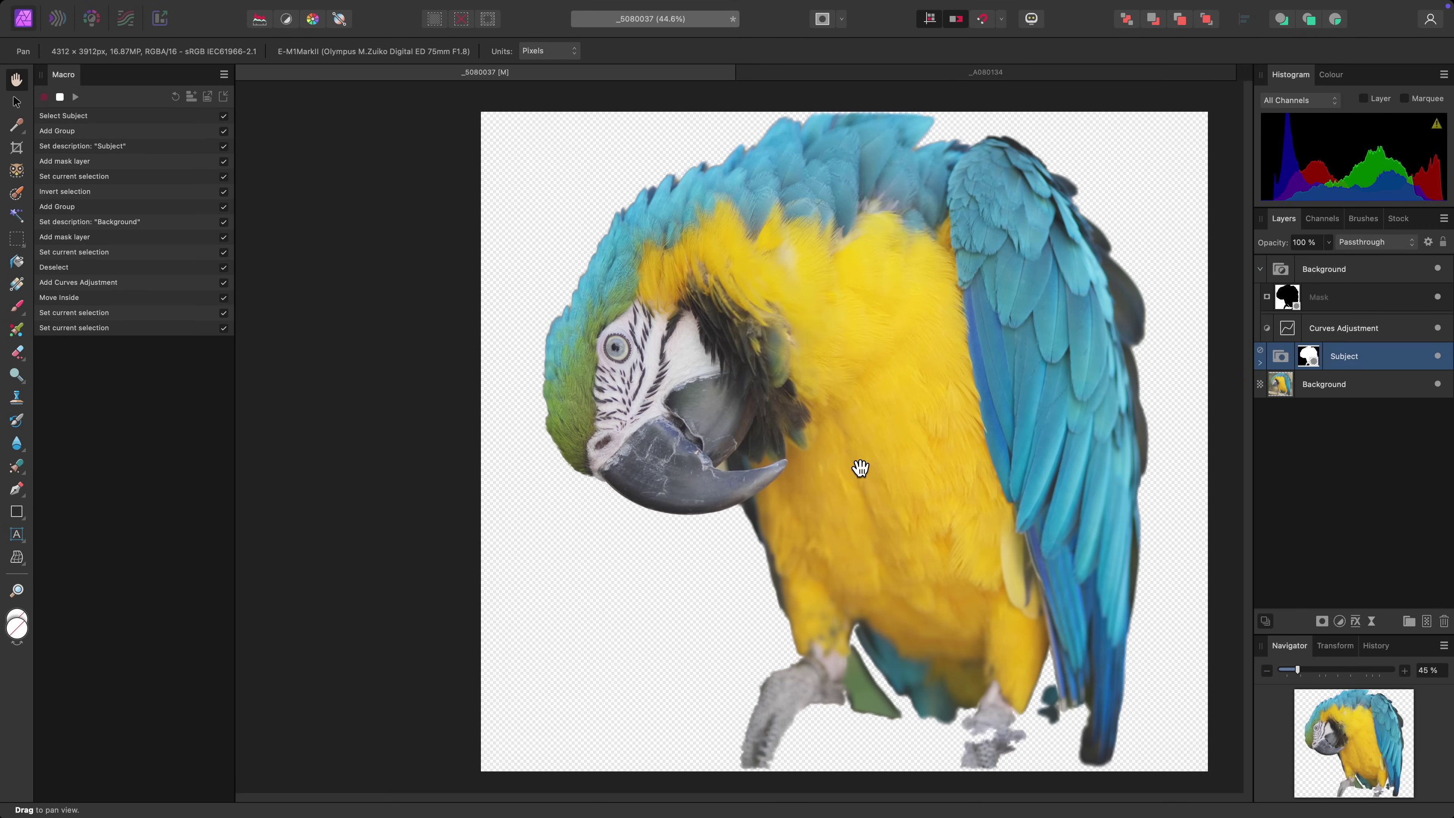
- Add a Curves adjustment with Cmd+M and move it inside the Subject group
key(super+m)
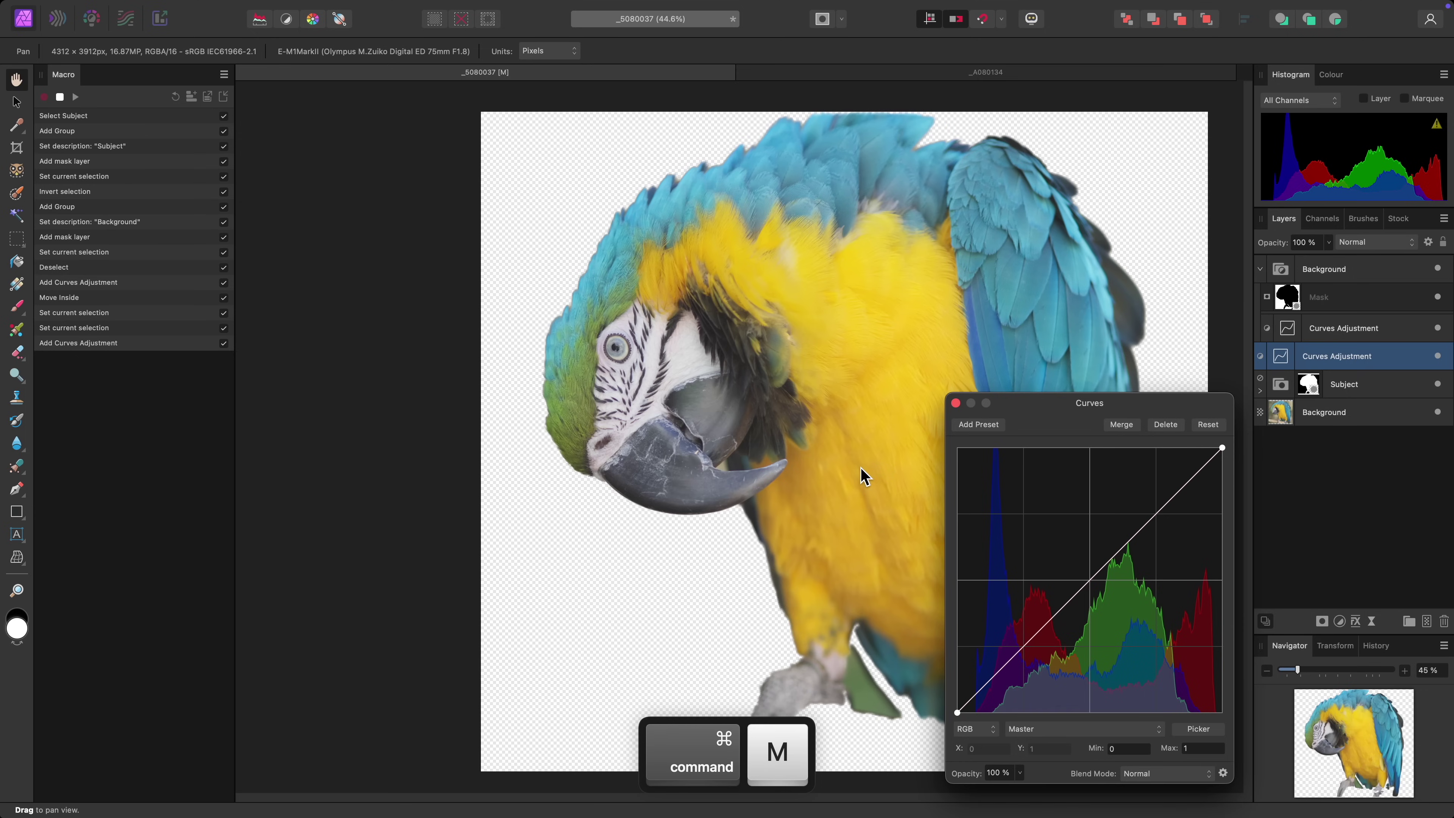
mouse_move(517, 8)
click(402, 7)
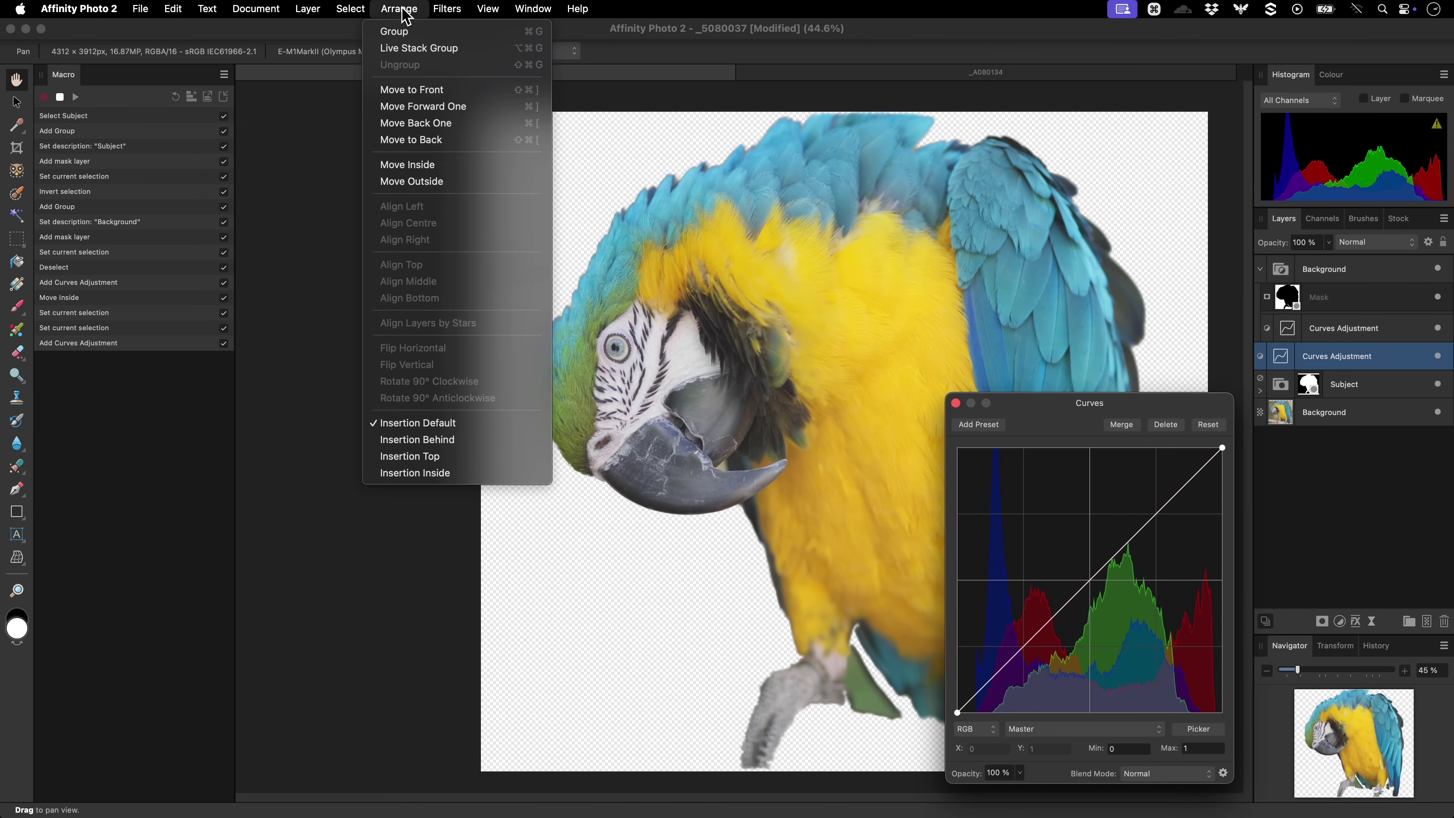
click(445, 166)
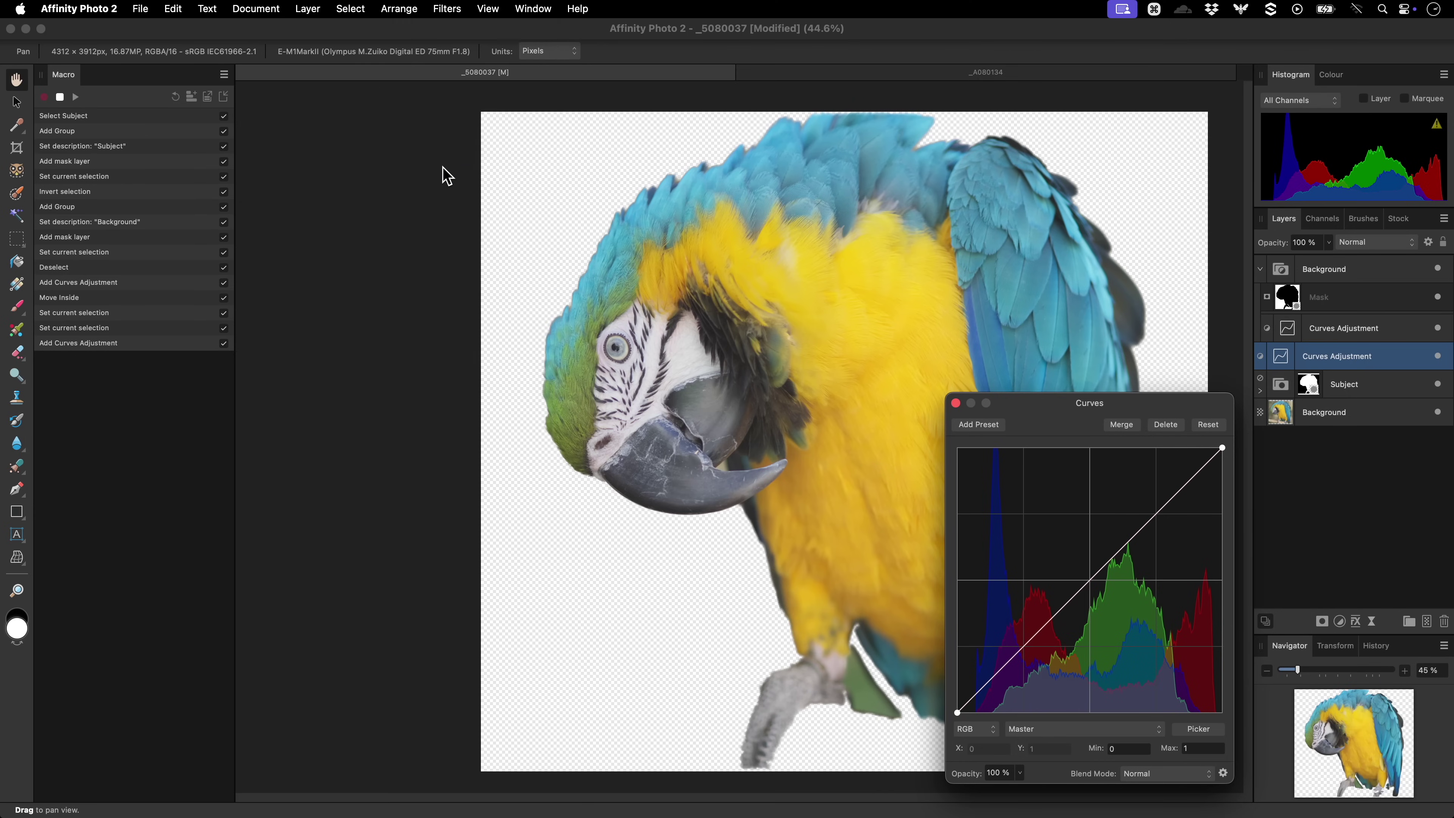
- Add a Clarity live filter layer inside the Subject group, then reselect the Subject group as its parent
mouse_move(409, 8)
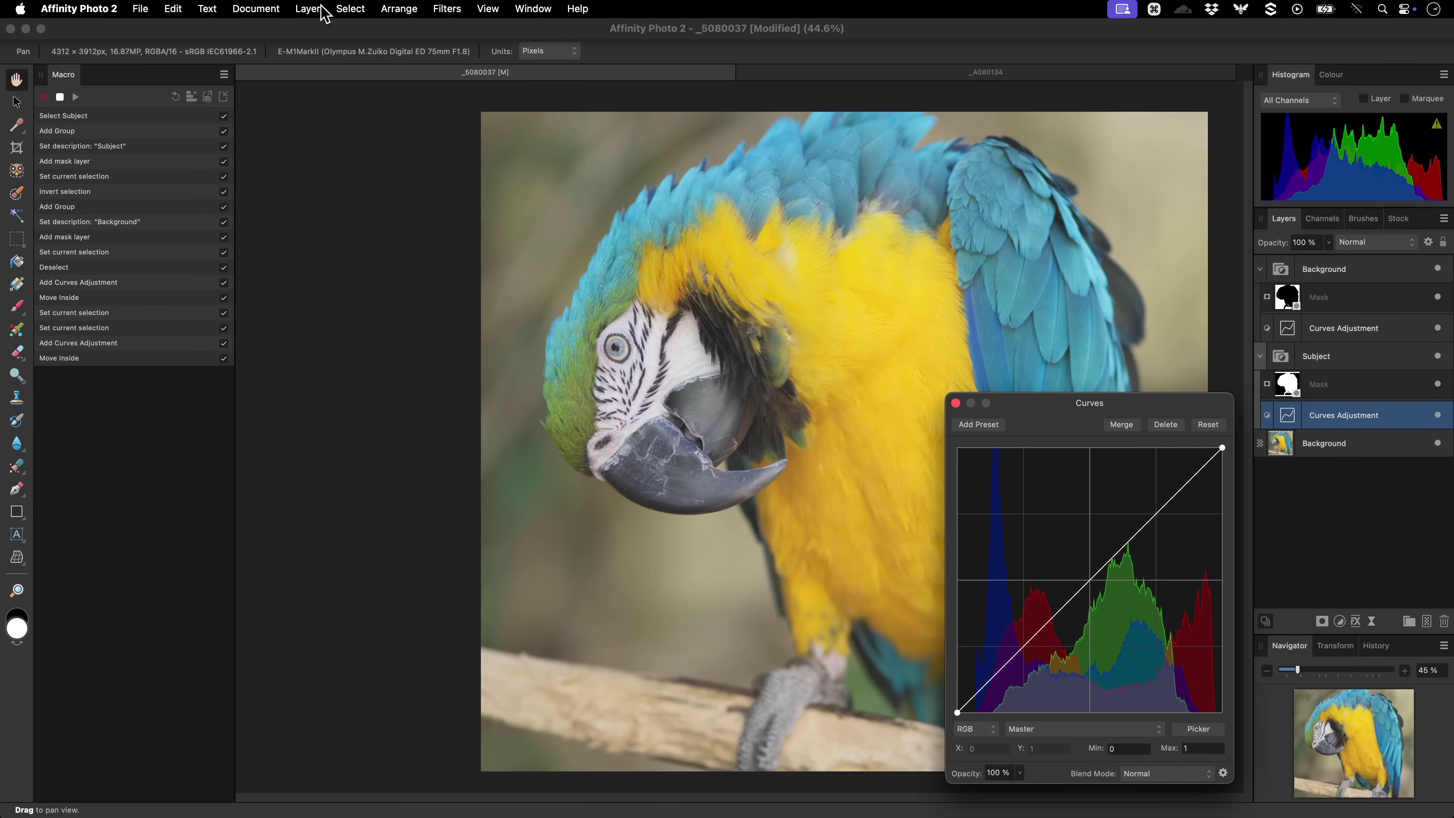
click(312, 8)
mouse_move(501, 232)
mouse_move(607, 243)
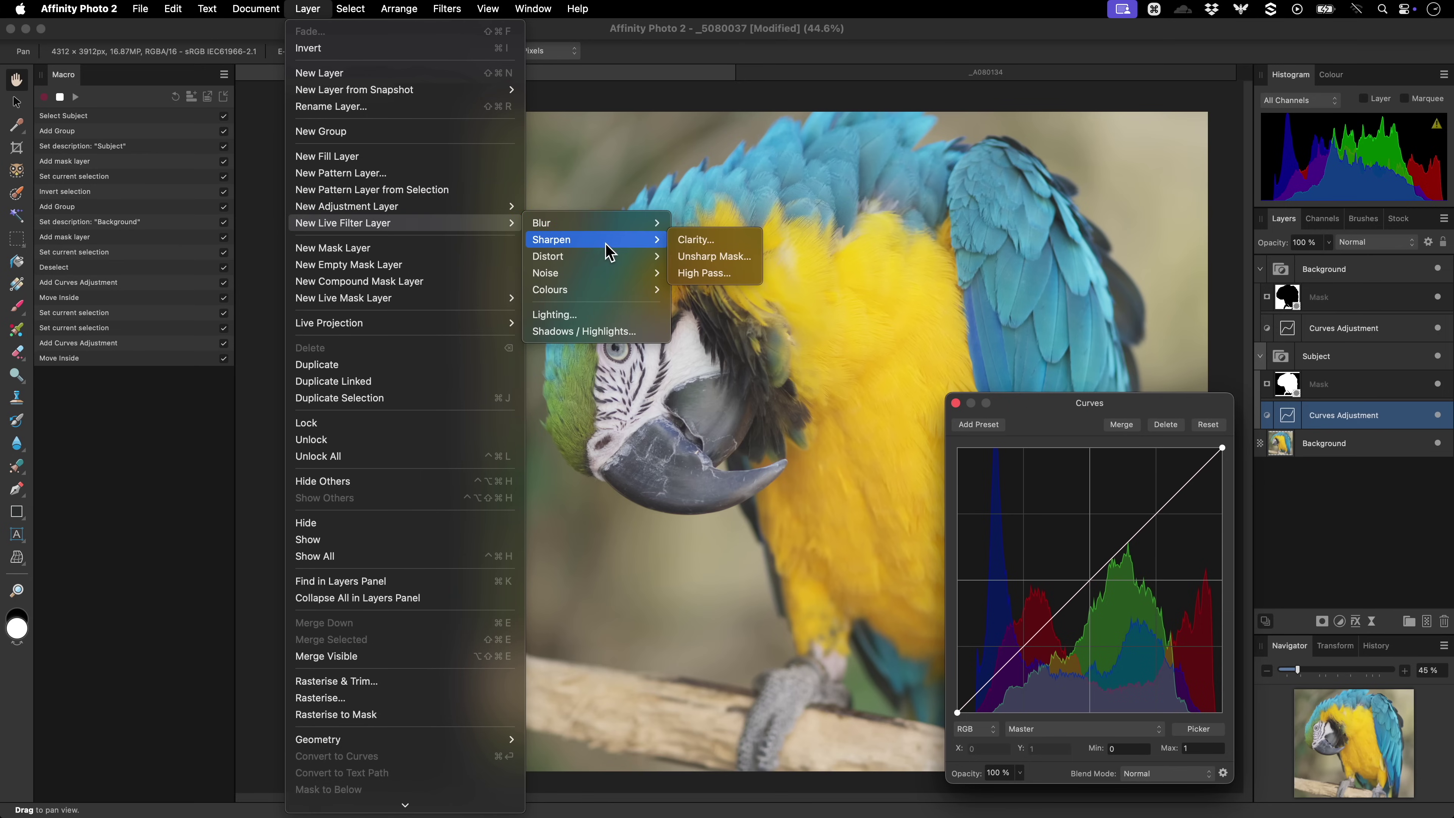
click(729, 245)
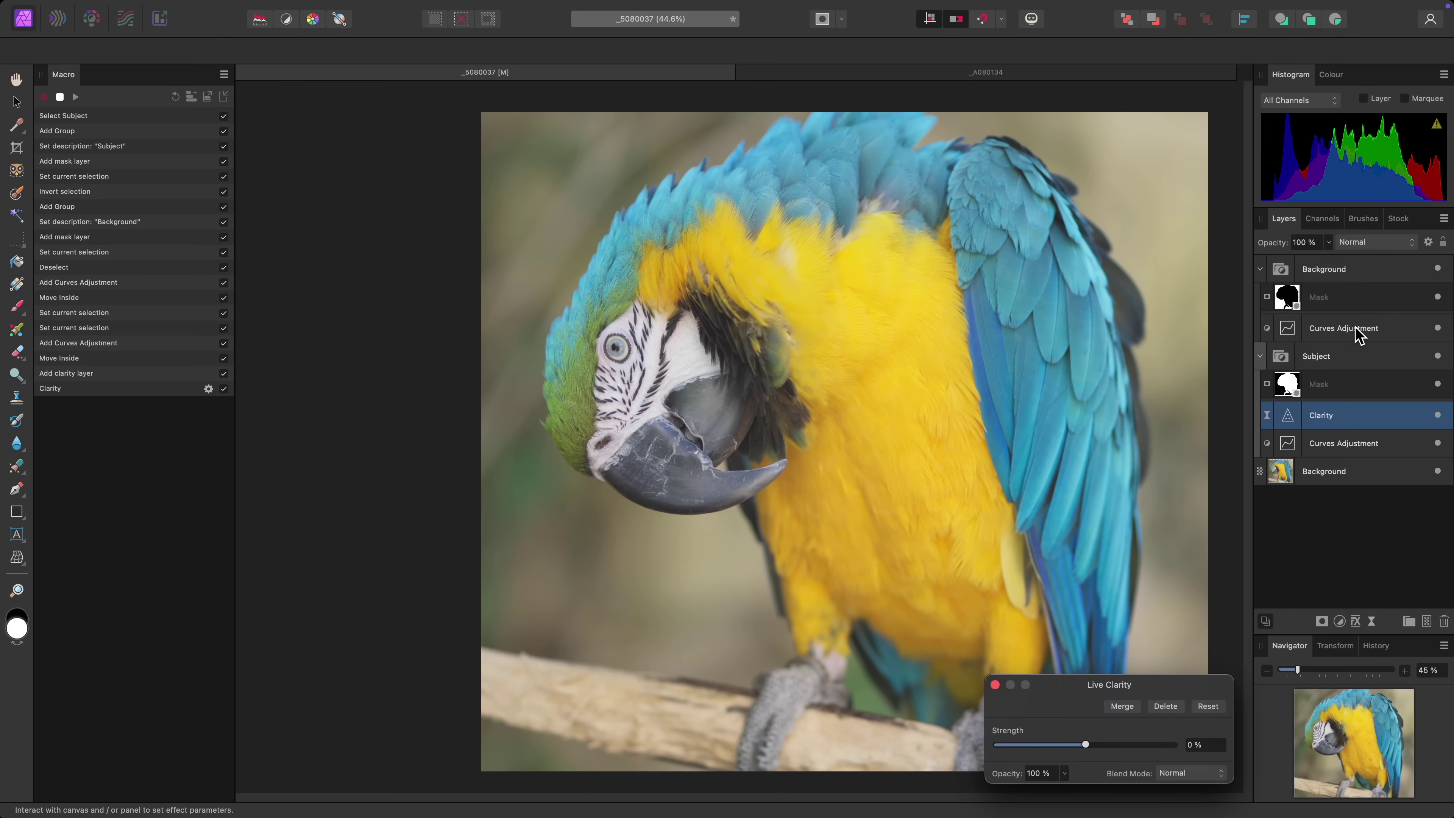
click(1364, 366)
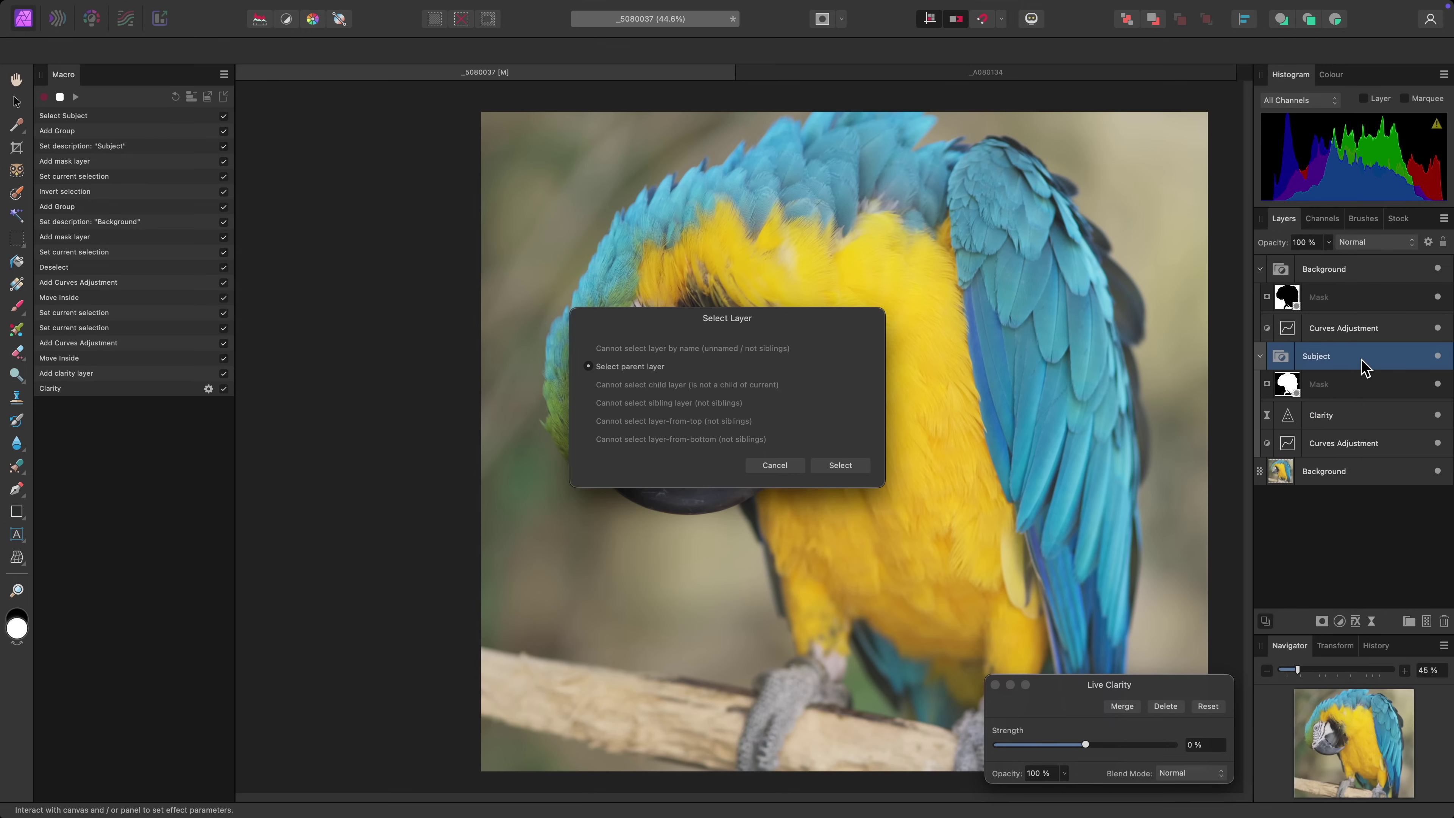
click(830, 468)
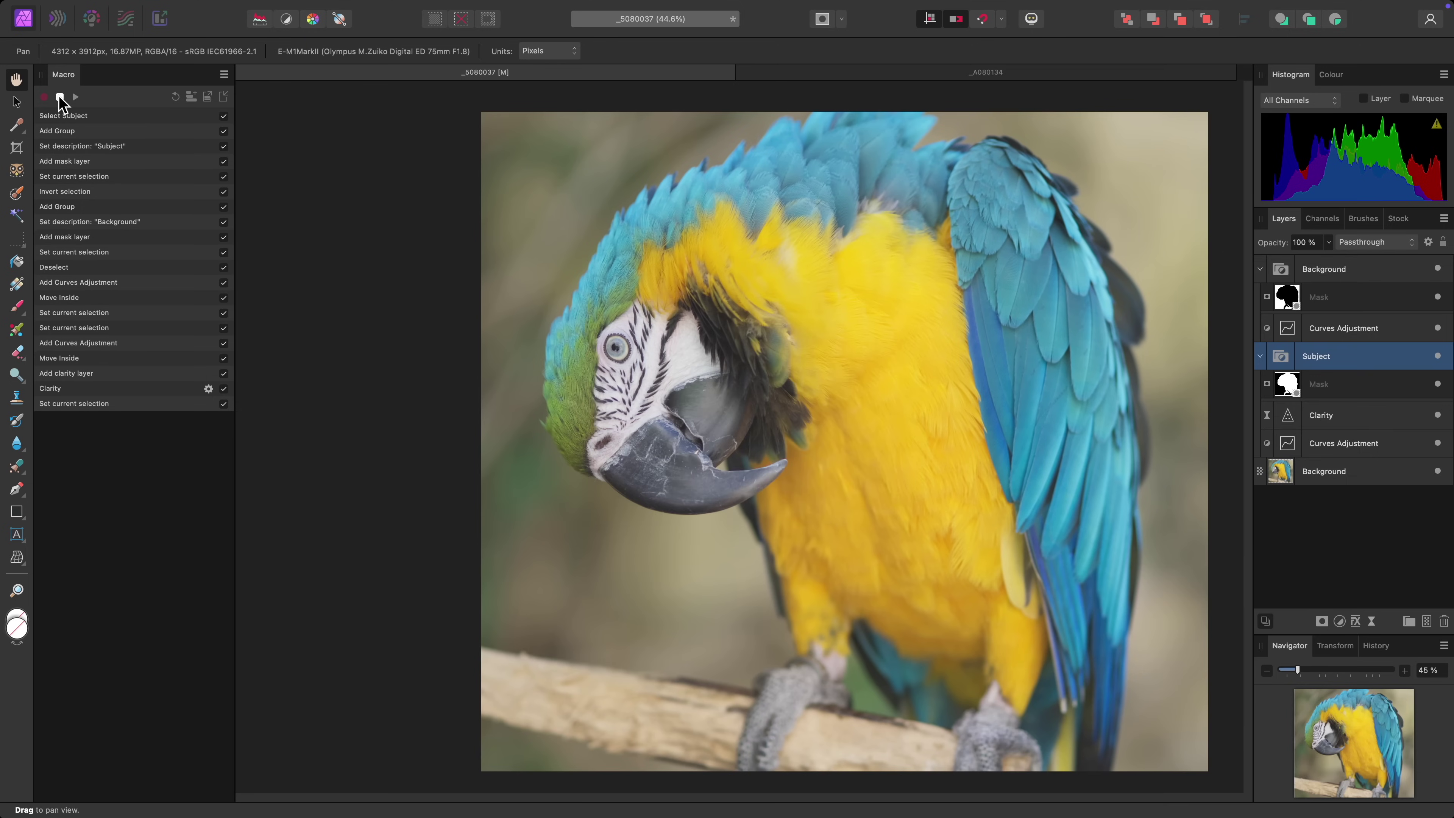
- Stop recording, save the macro to the Library as 'Subject / Background Retouching', and switch to the _A080134 dahlia photo
click(60, 97)
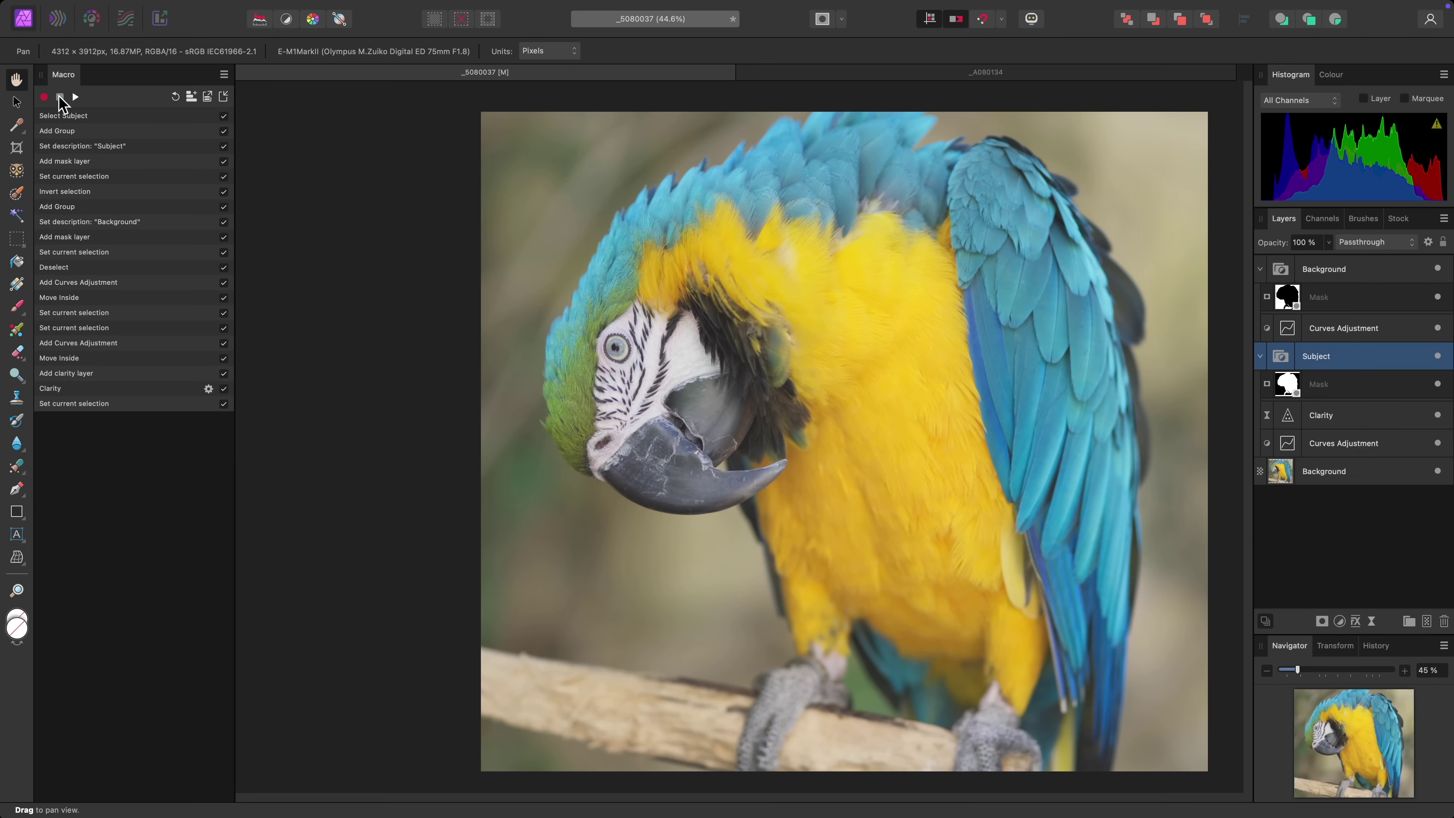
click(191, 96)
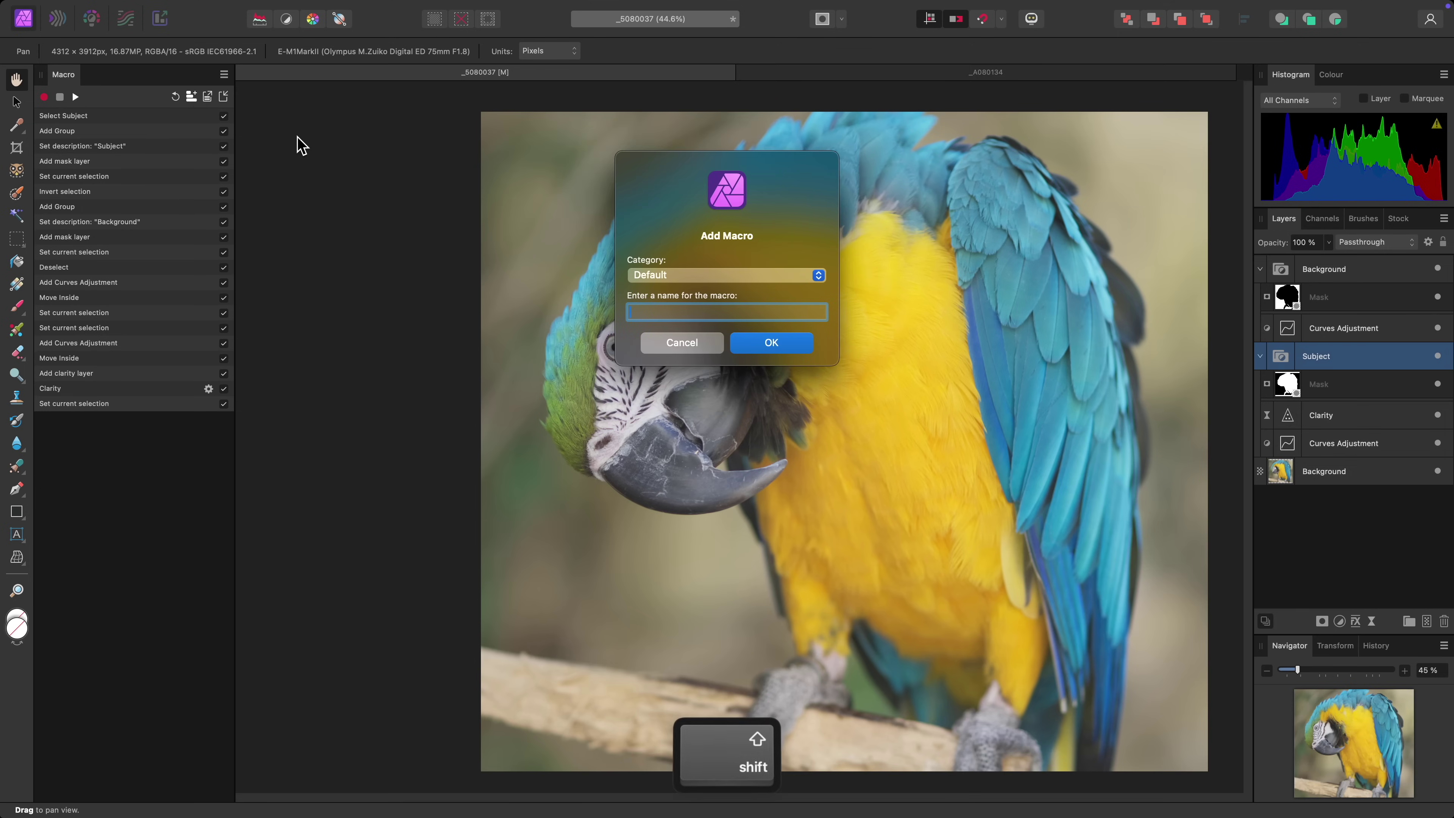
text(Subject / B)
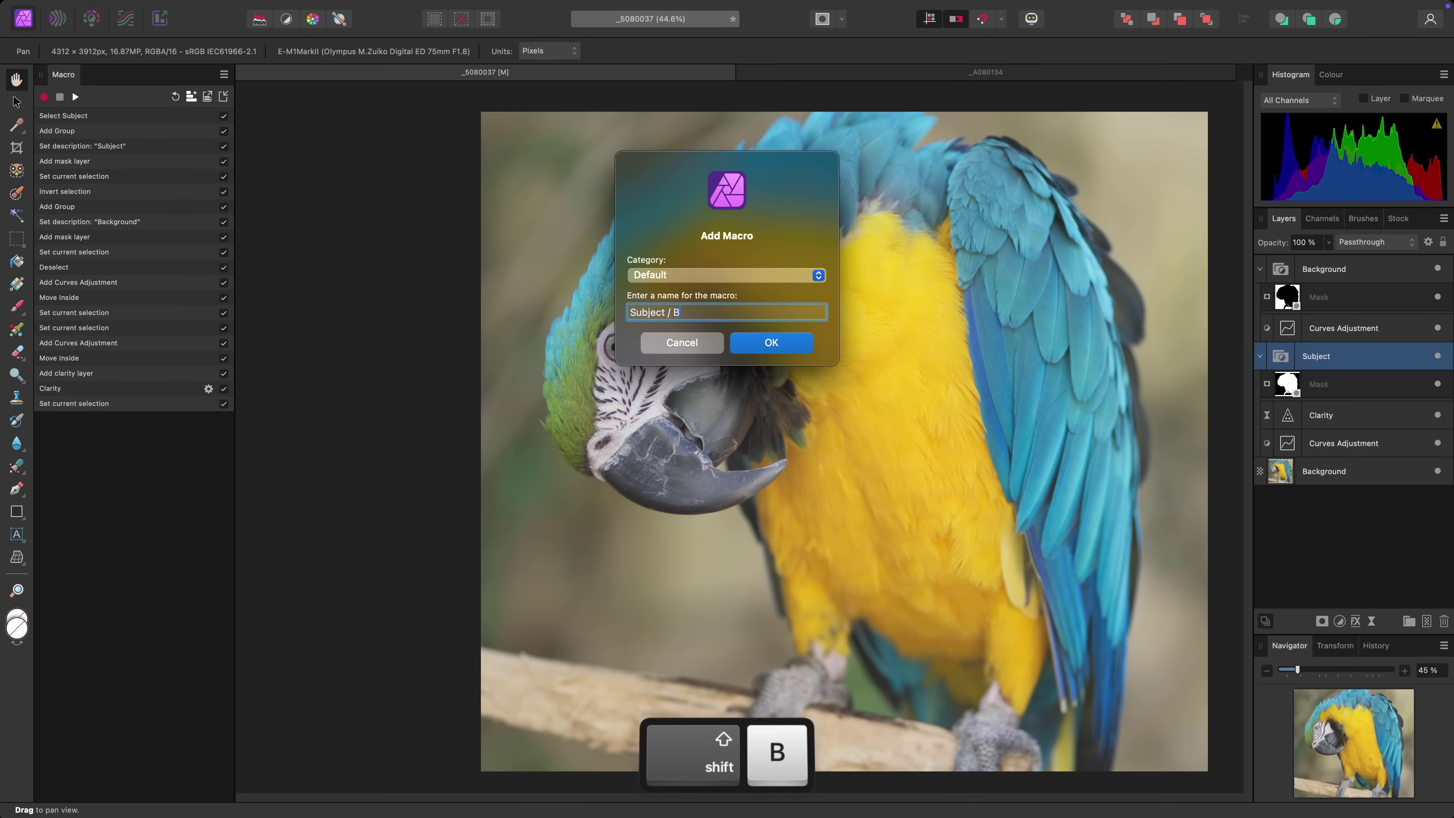
text(ackground Retouching)
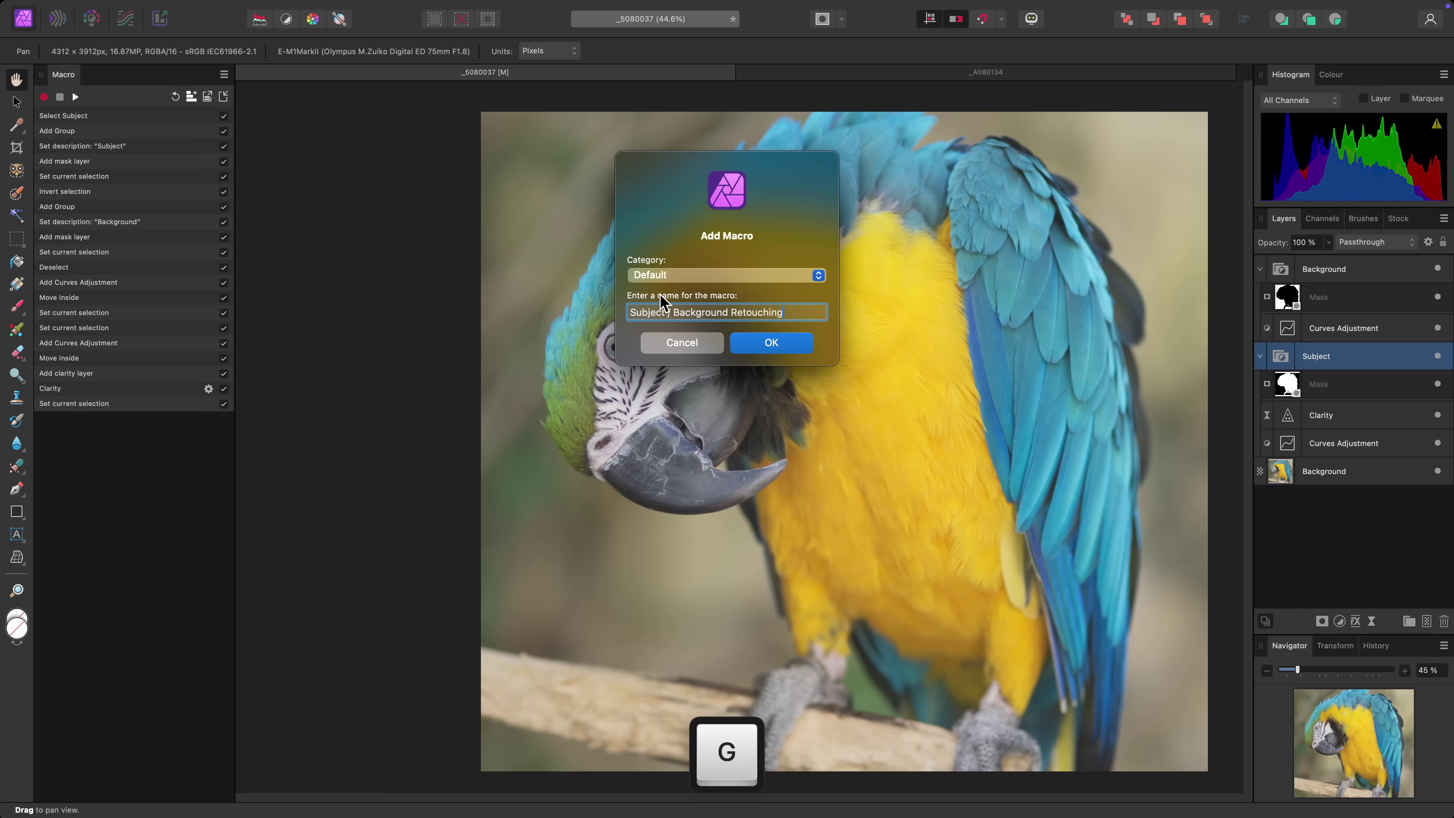
click(768, 343)
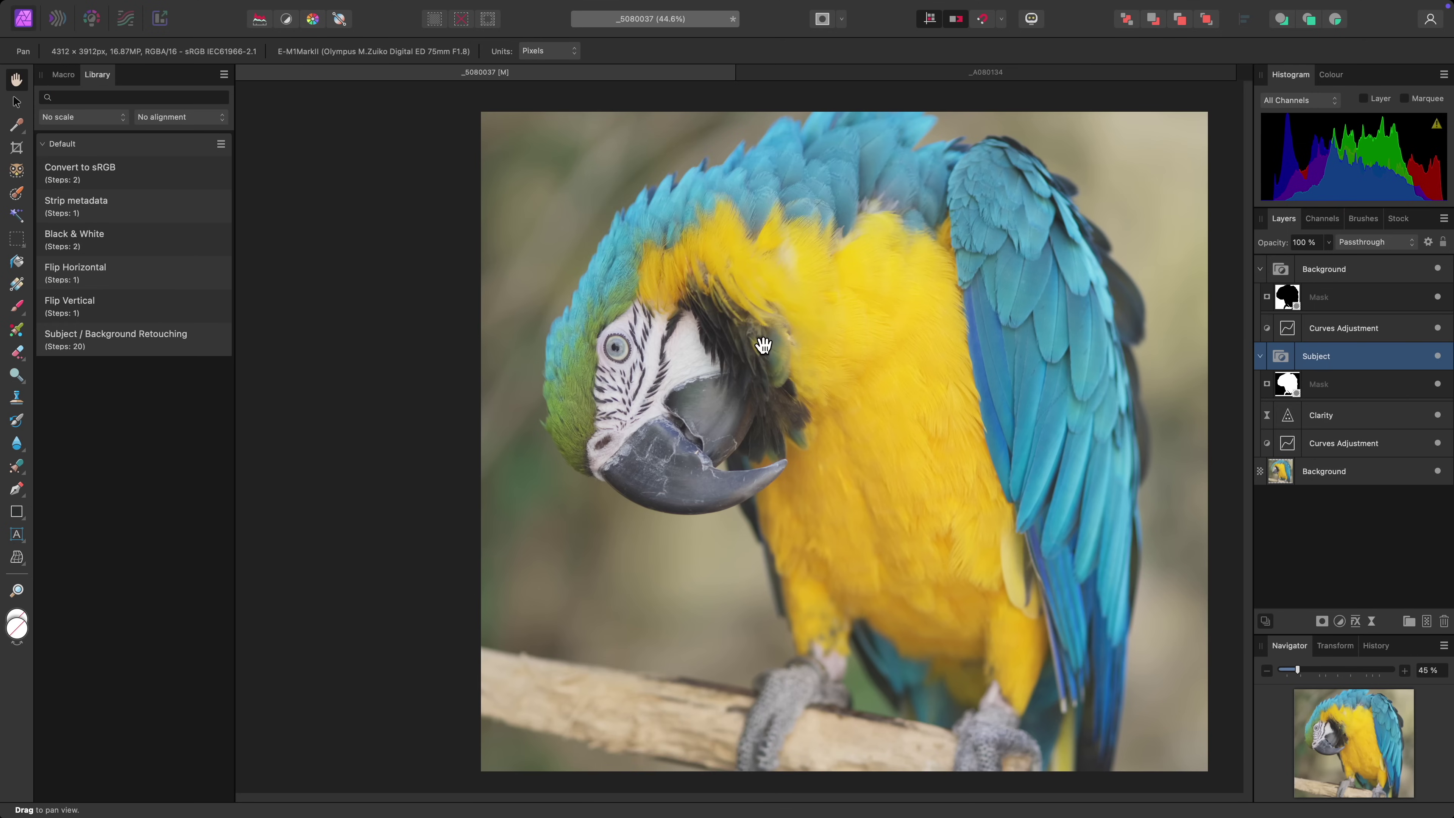
click(854, 78)
- Run the Subject / Background Retouching macro on the dahlia and darken the Background curves
key(super+0)
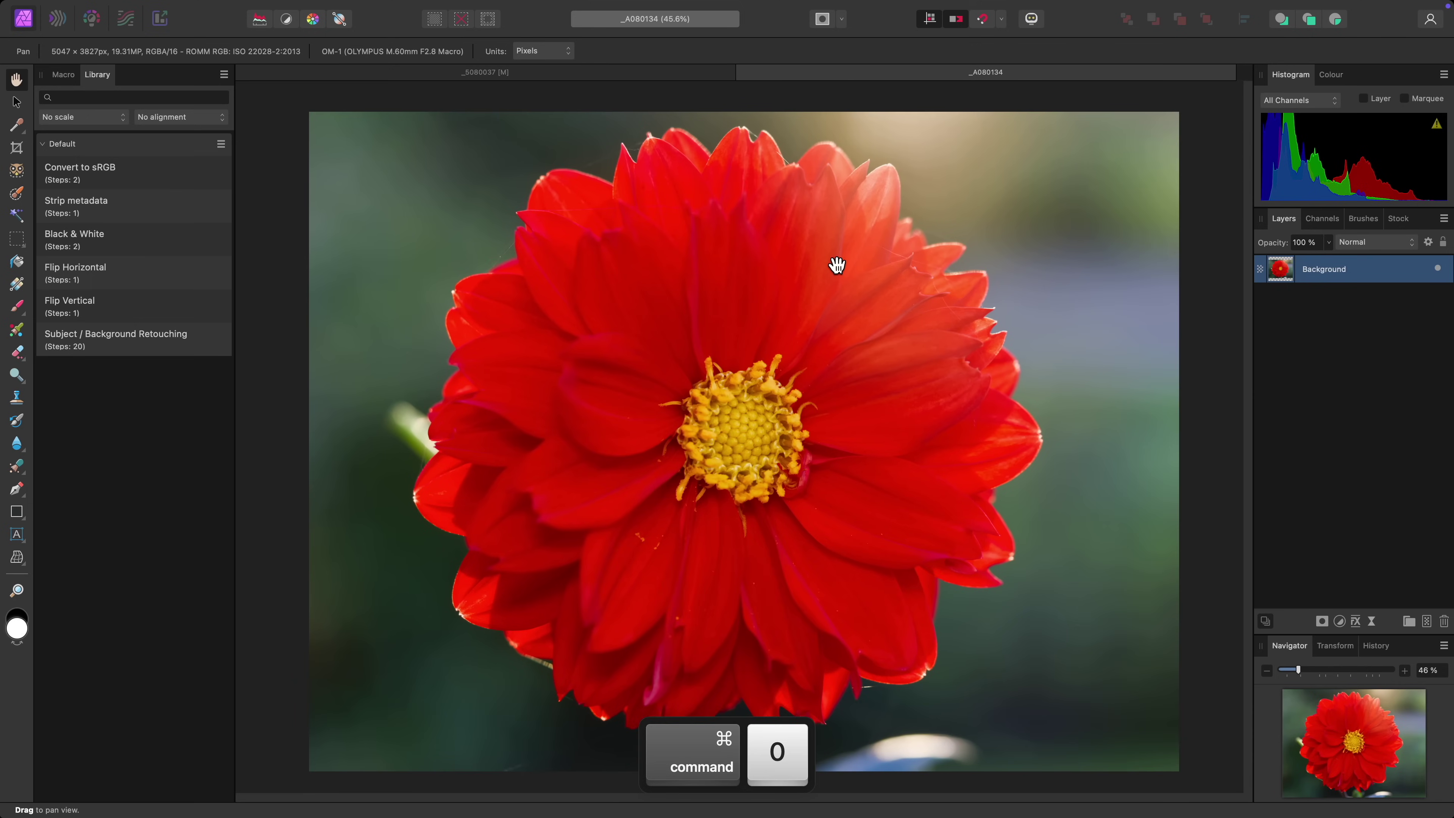
click(216, 346)
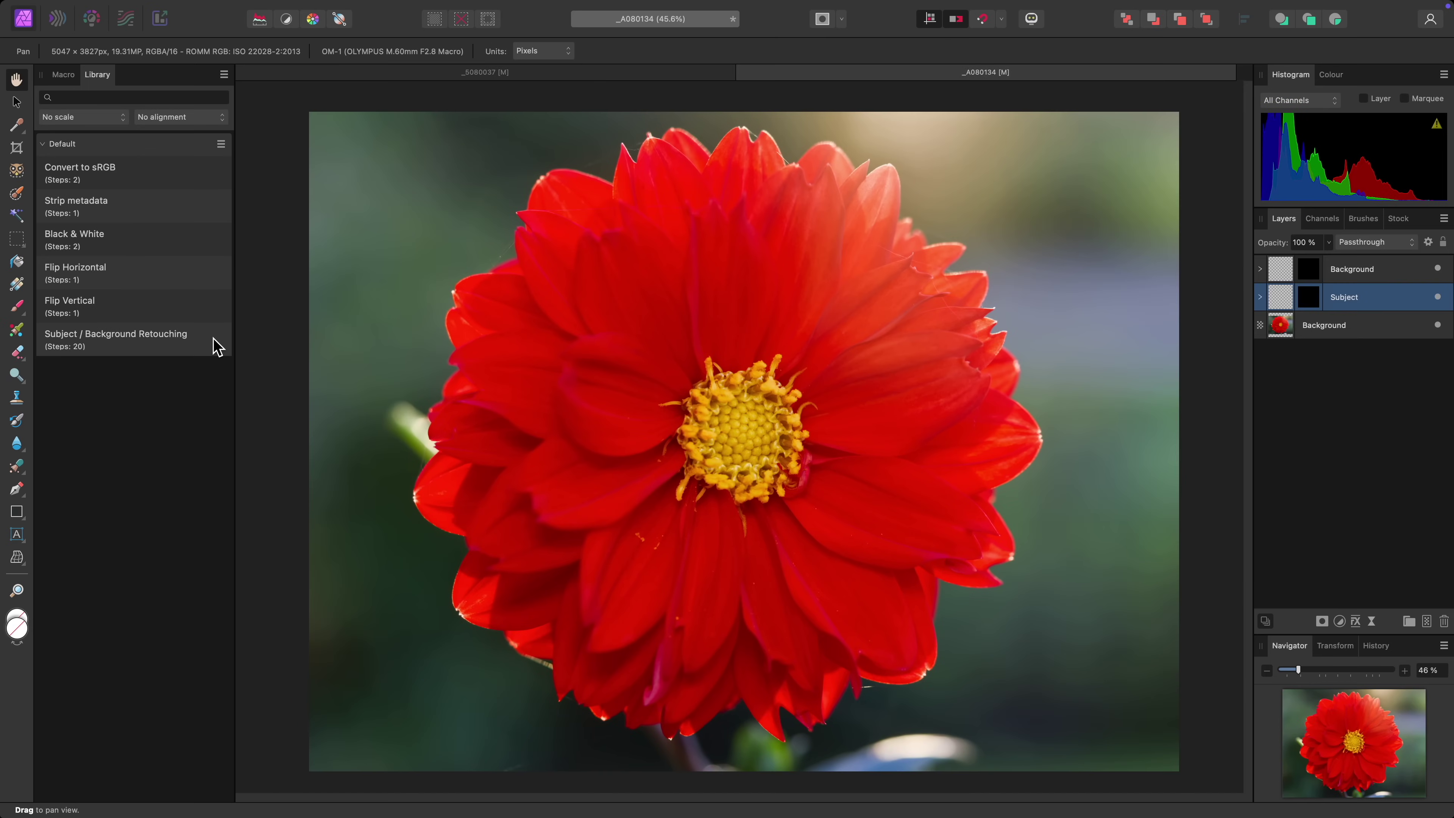
click(1259, 269)
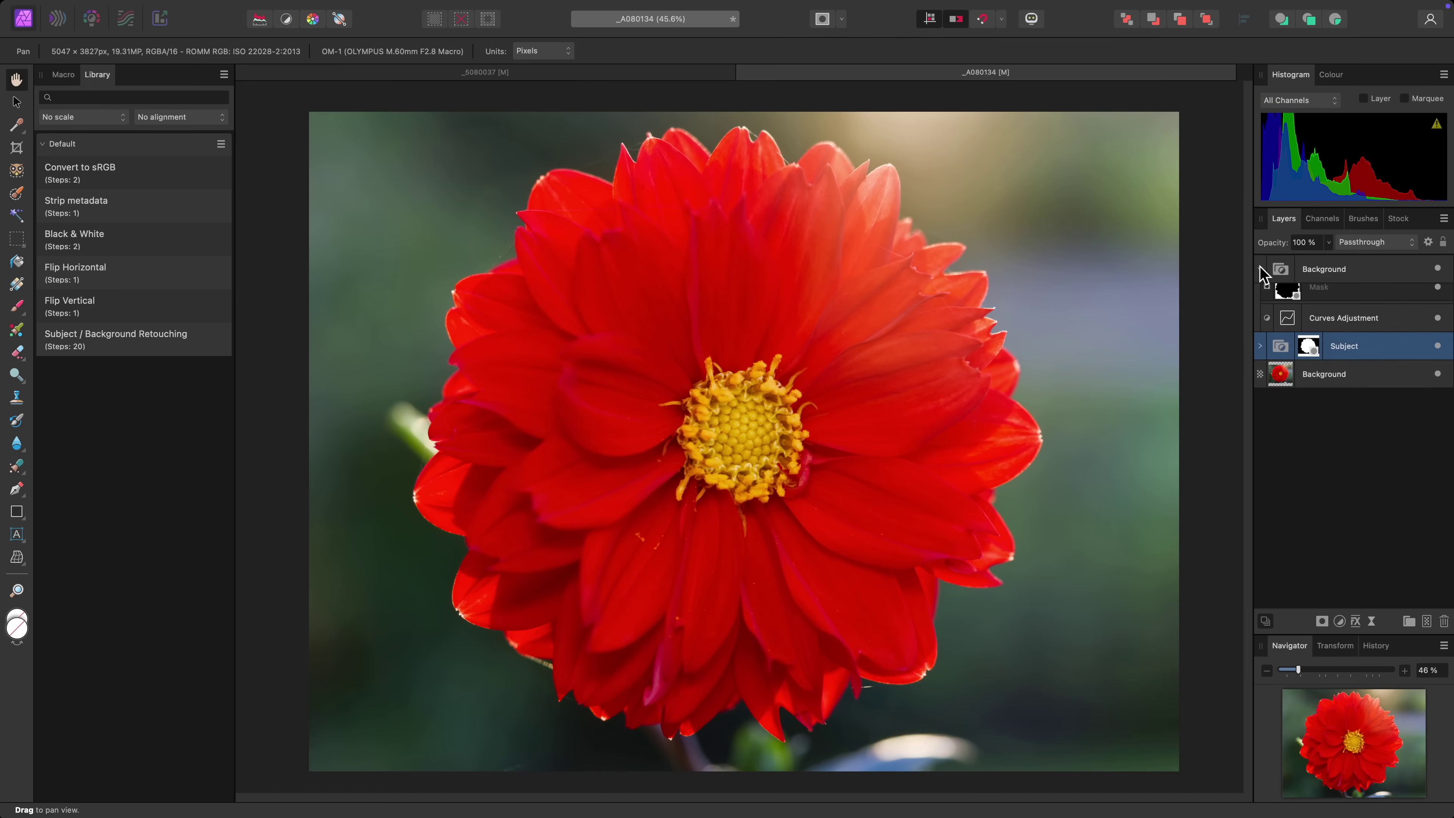
double_click(1288, 329)
drag(1090, 579, 1085, 638)
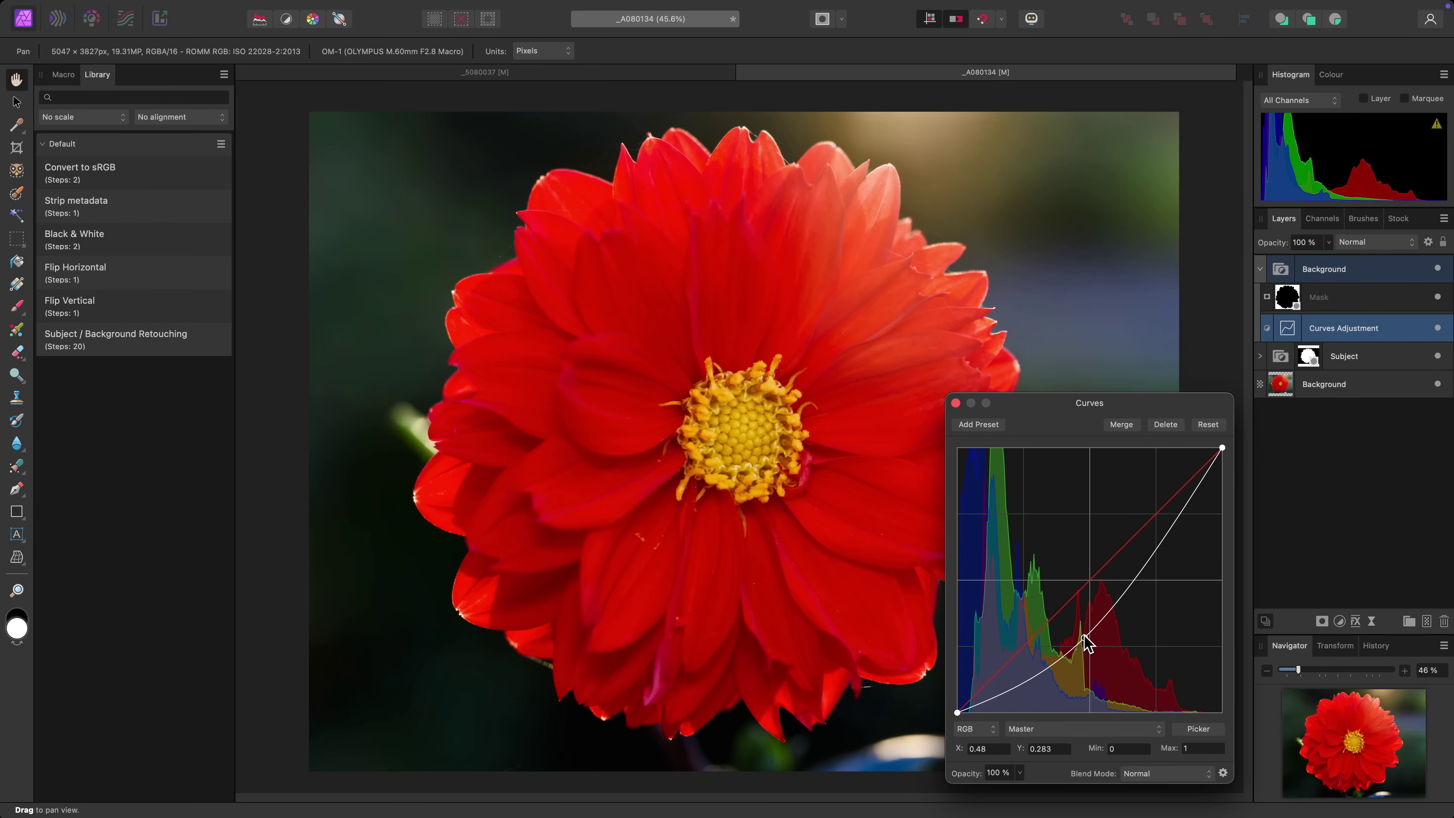
- Raise the Subject group's Clarity strength to 100%
click(1259, 356)
click(1292, 417)
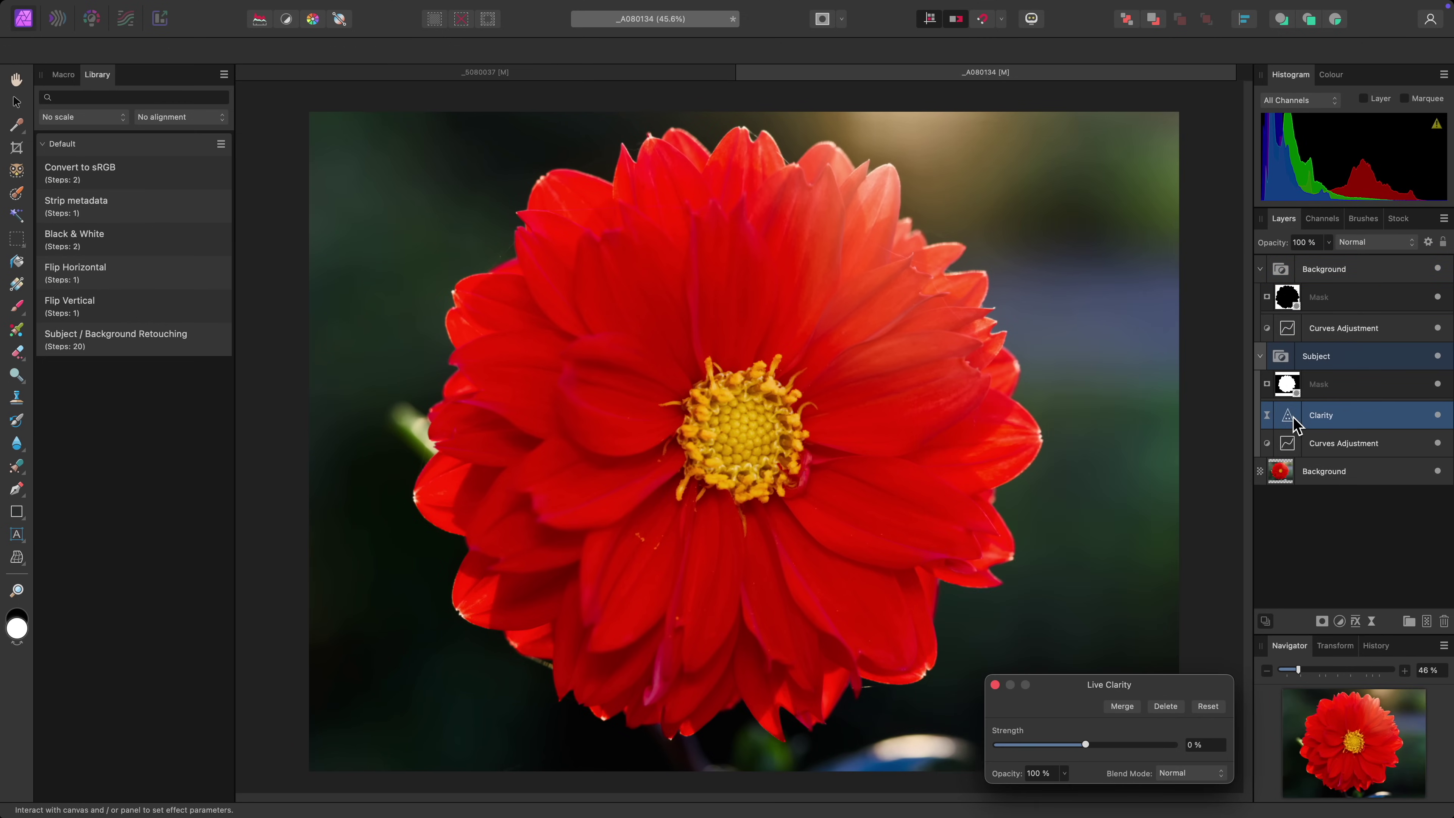
drag(1087, 745, 1188, 745)
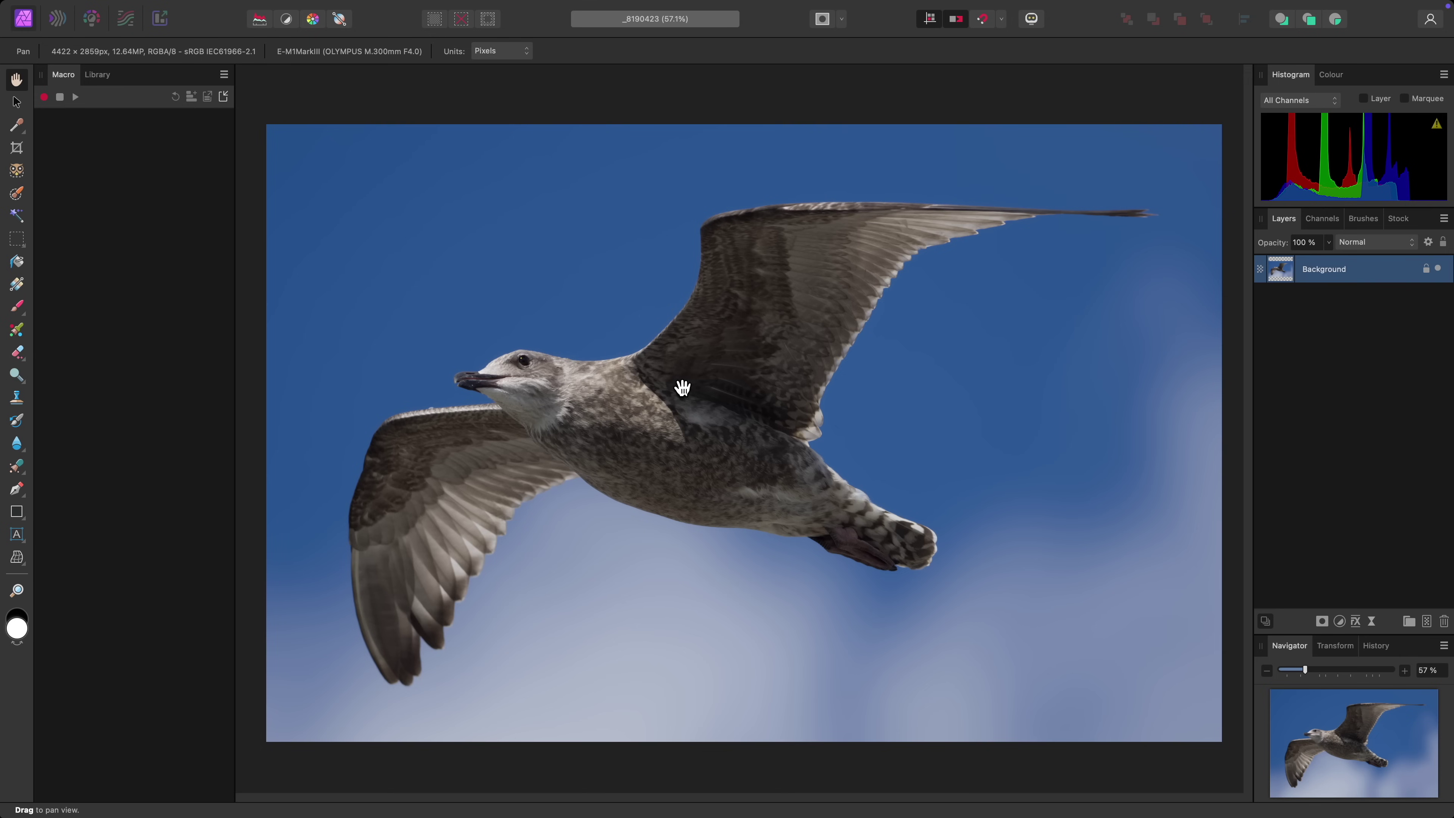
- Select the seagull, brighten it with a raised Curves adjustment, and set HSL saturation to 36%
click(348, 9)
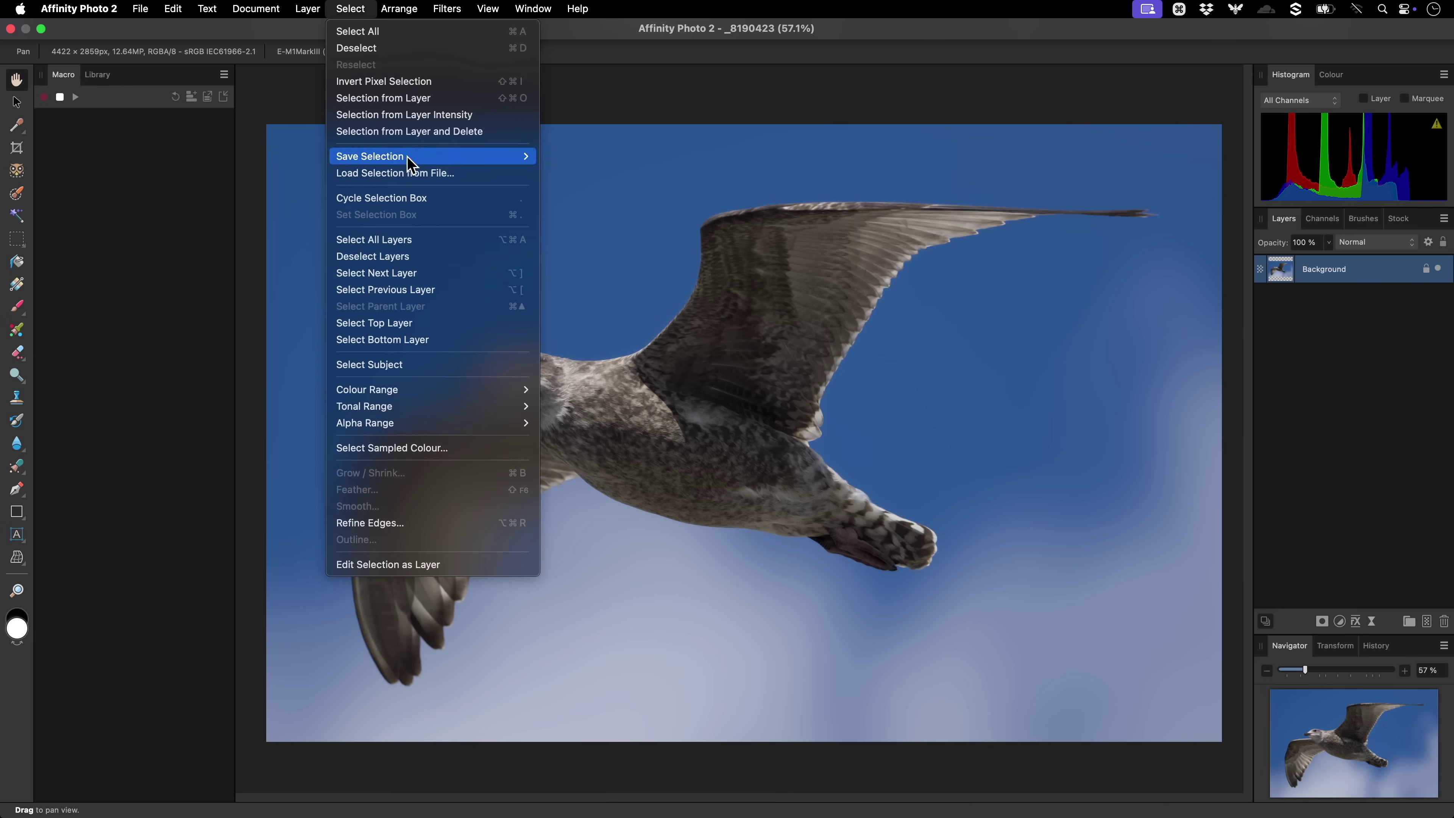
click(464, 367)
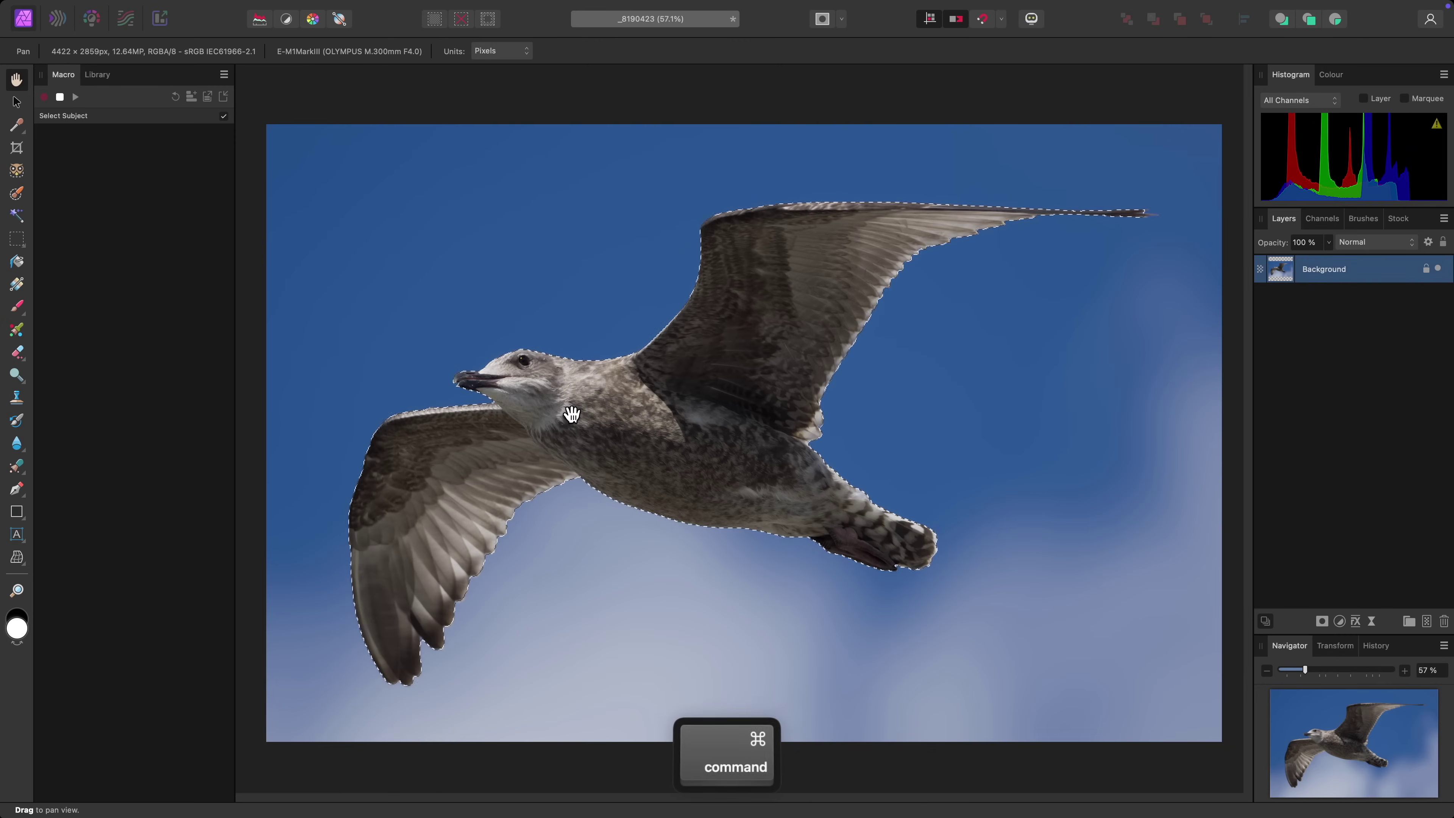
key(super+m)
click(1028, 645)
drag(1028, 646, 1026, 625)
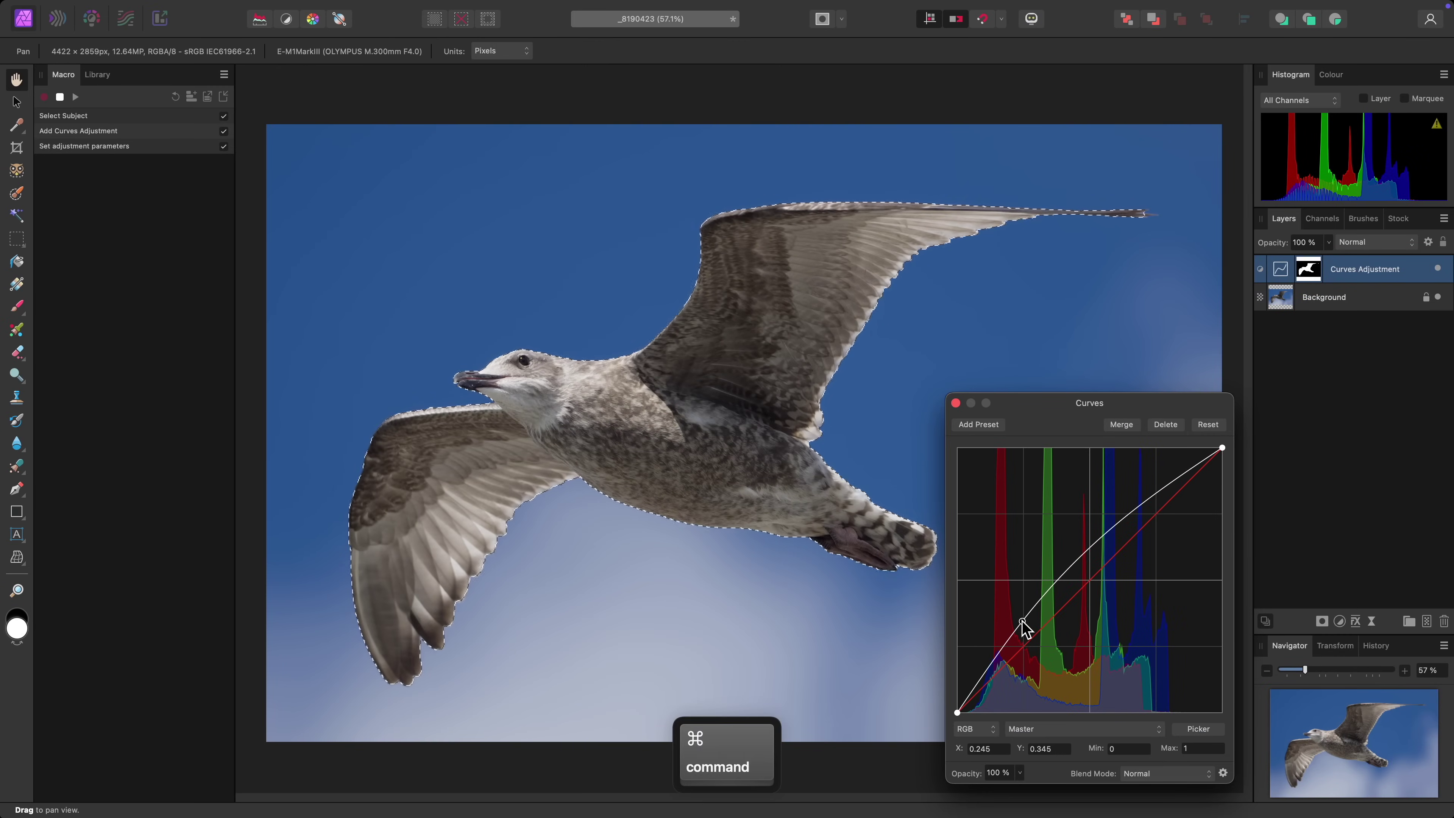
key(super+u)
drag(1065, 713, 1105, 714)
- Invert to the sky, darken it with Curves, set saturation to -14%, deselect, and stop recording
click(348, 9)
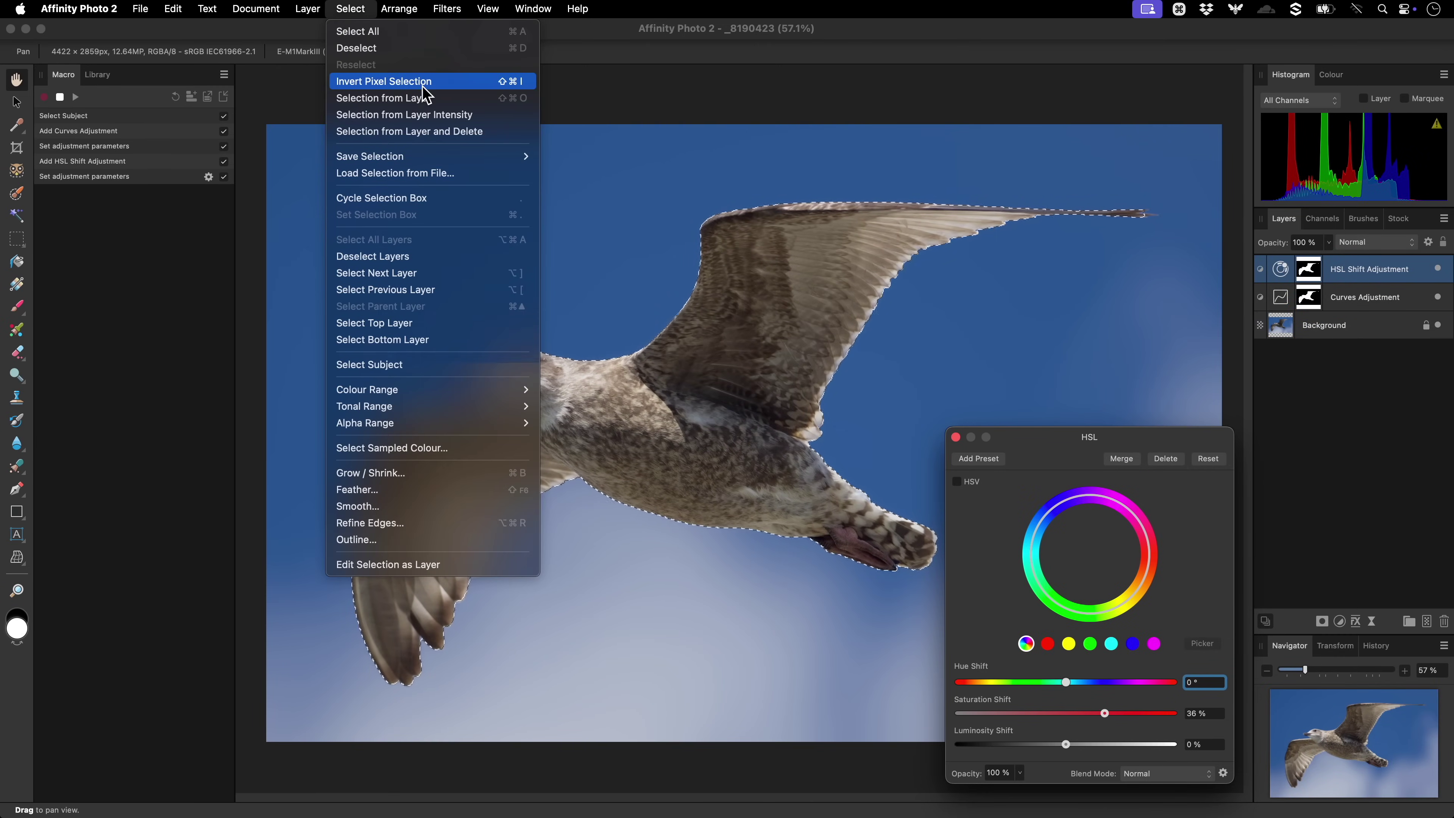
click(426, 81)
key(super+m)
drag(1074, 587, 1094, 610)
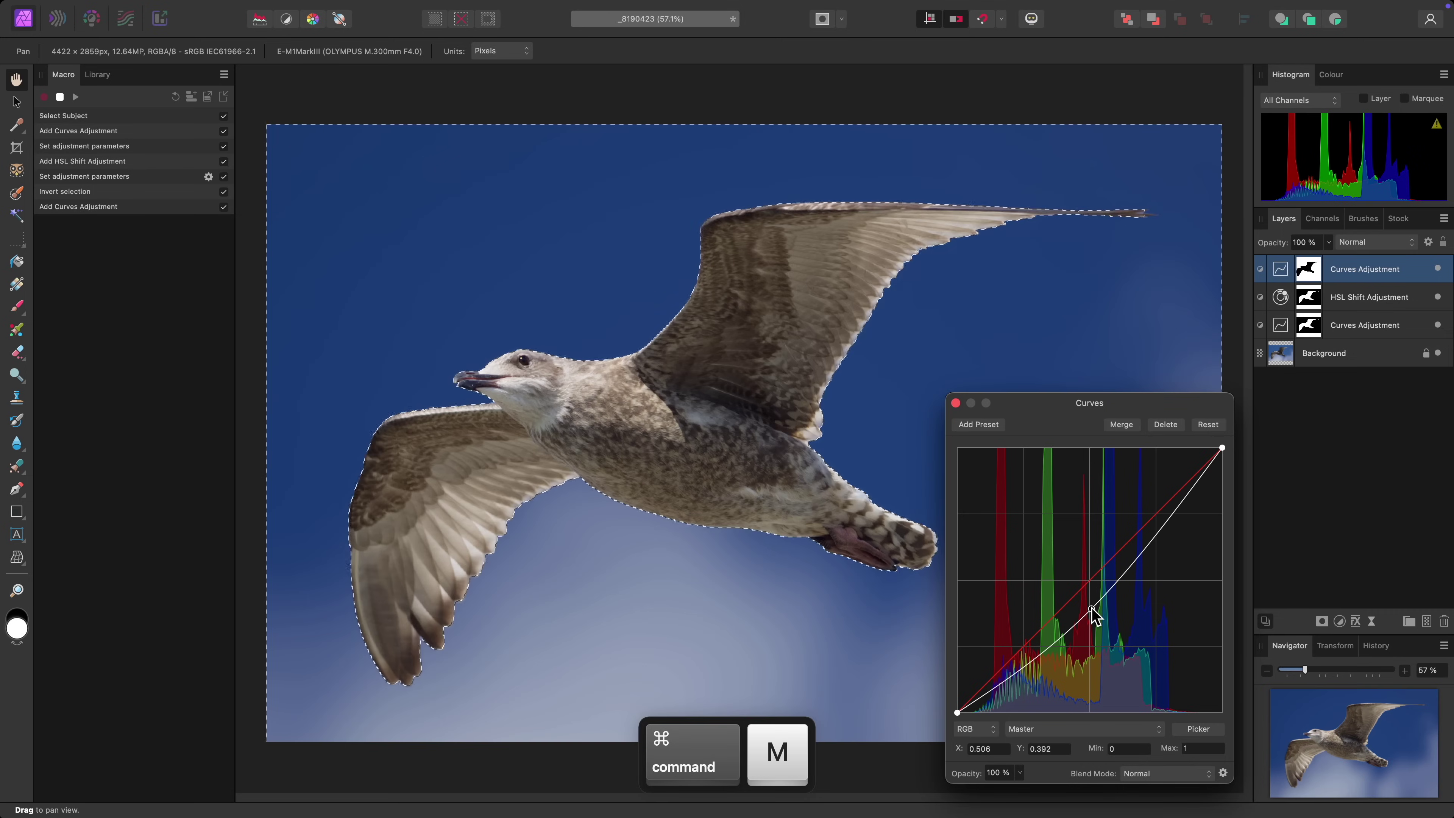
key(super+u)
drag(1065, 714, 1045, 714)
click(955, 437)
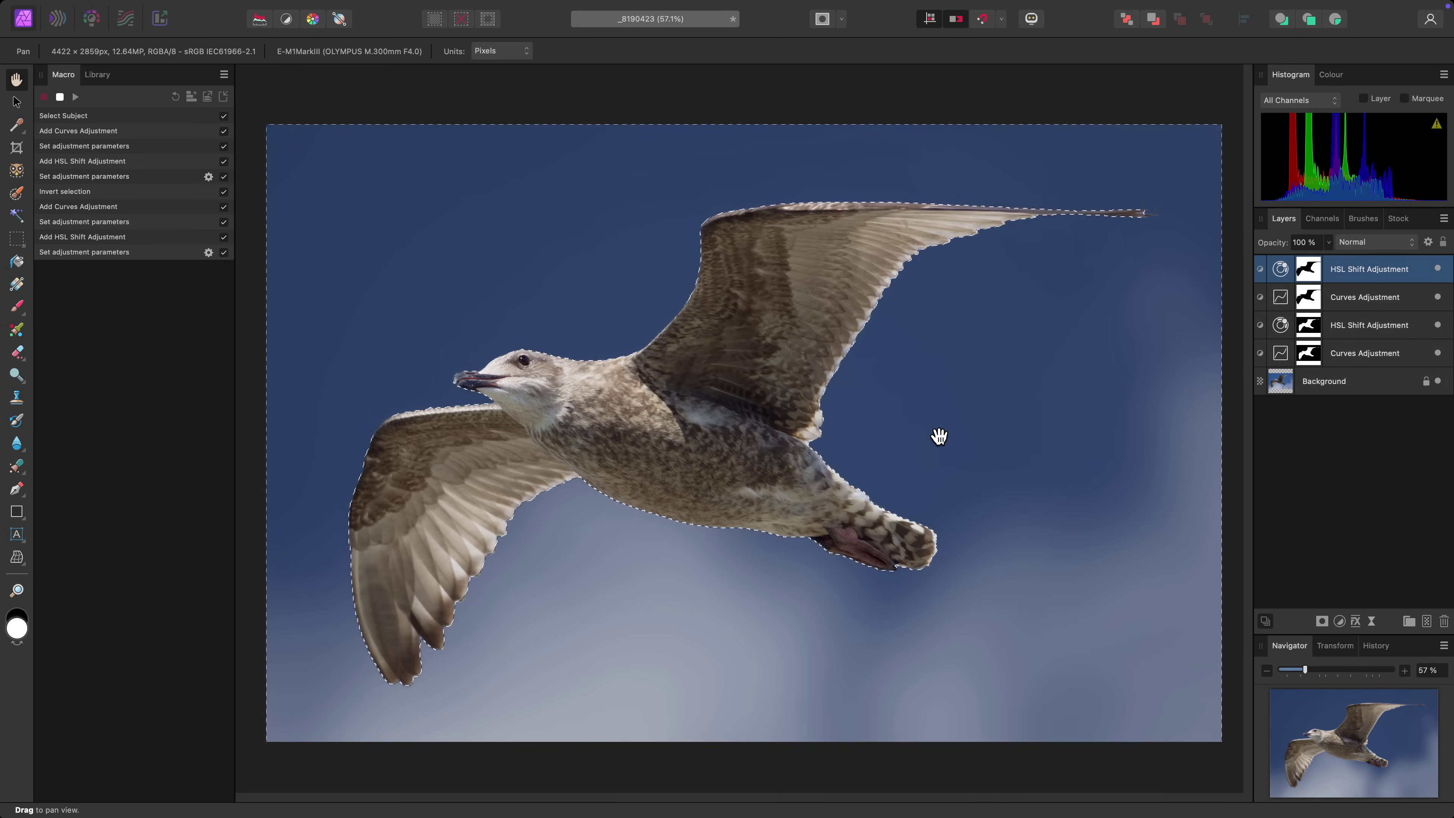
key(super+d)
click(60, 97)
click(191, 96)
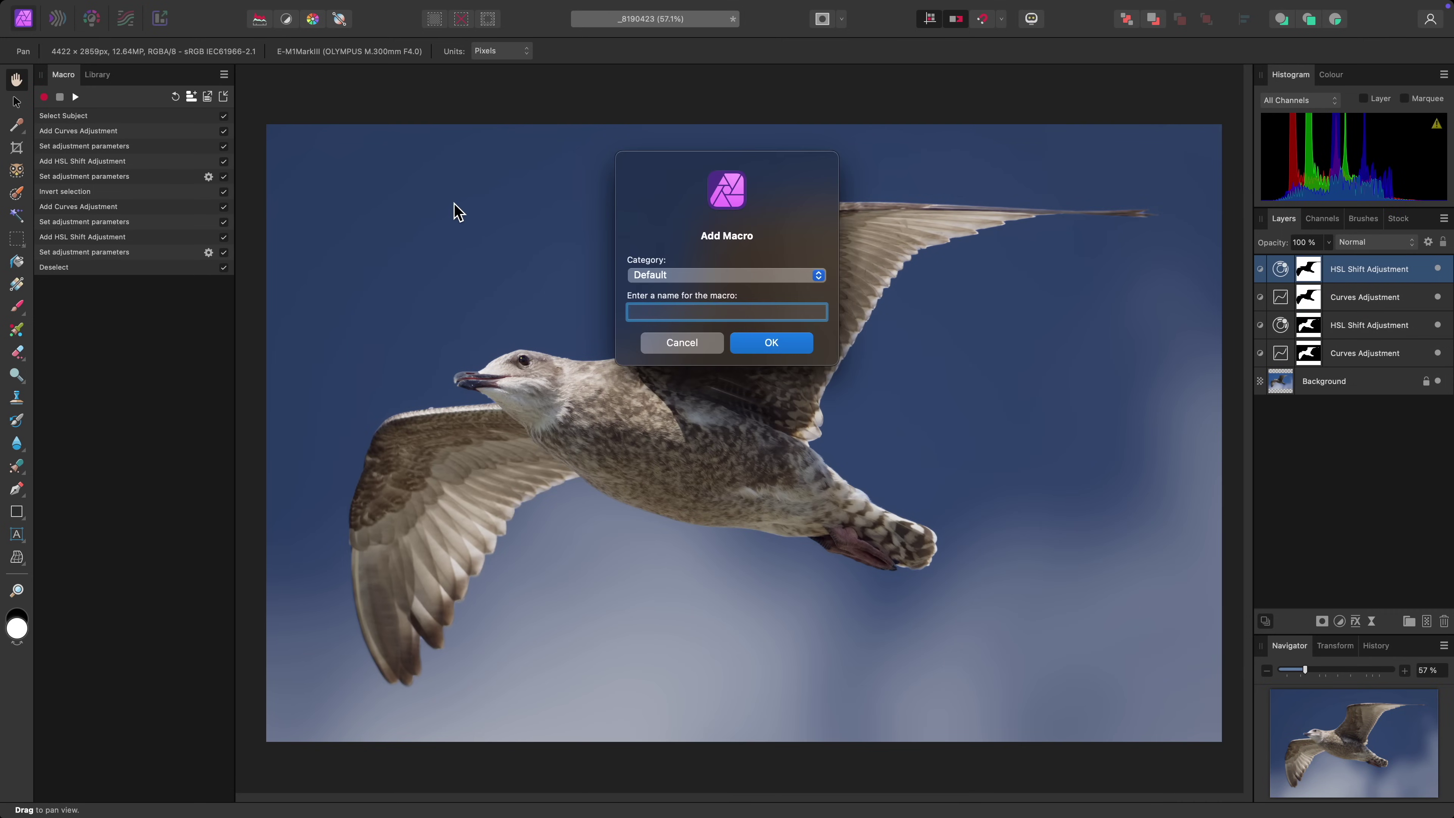
- Name the macro 'Retouching' and start a new batch job with all nine source images
text(Retouching)
key(Return)
click(141, 8)
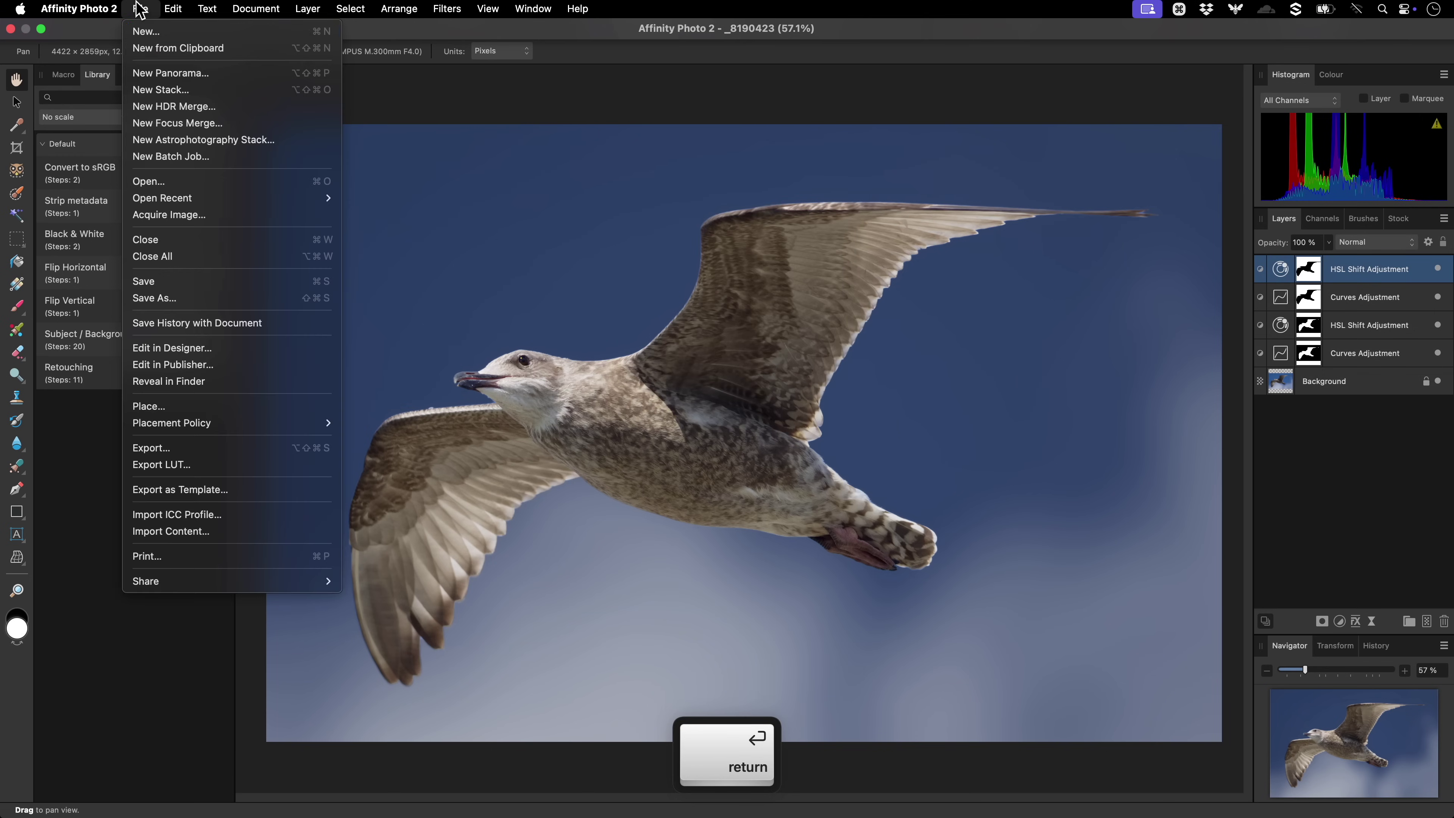
click(217, 161)
click(668, 487)
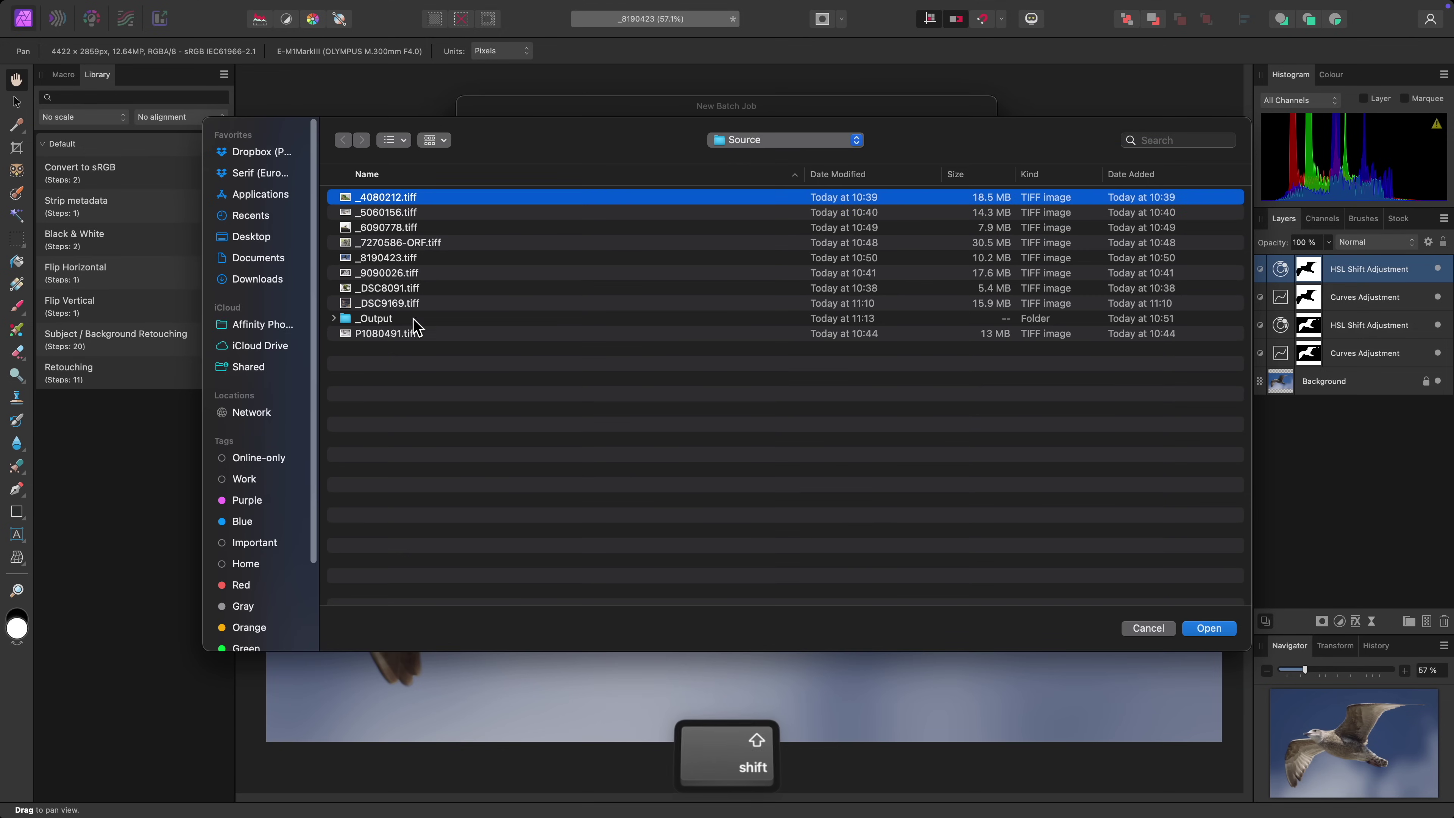
shift+click(412, 327)
key(Return)
- Output the batch to the _Output folder as JPEG only, apply the Retouching macro, and run it
click(972, 169)
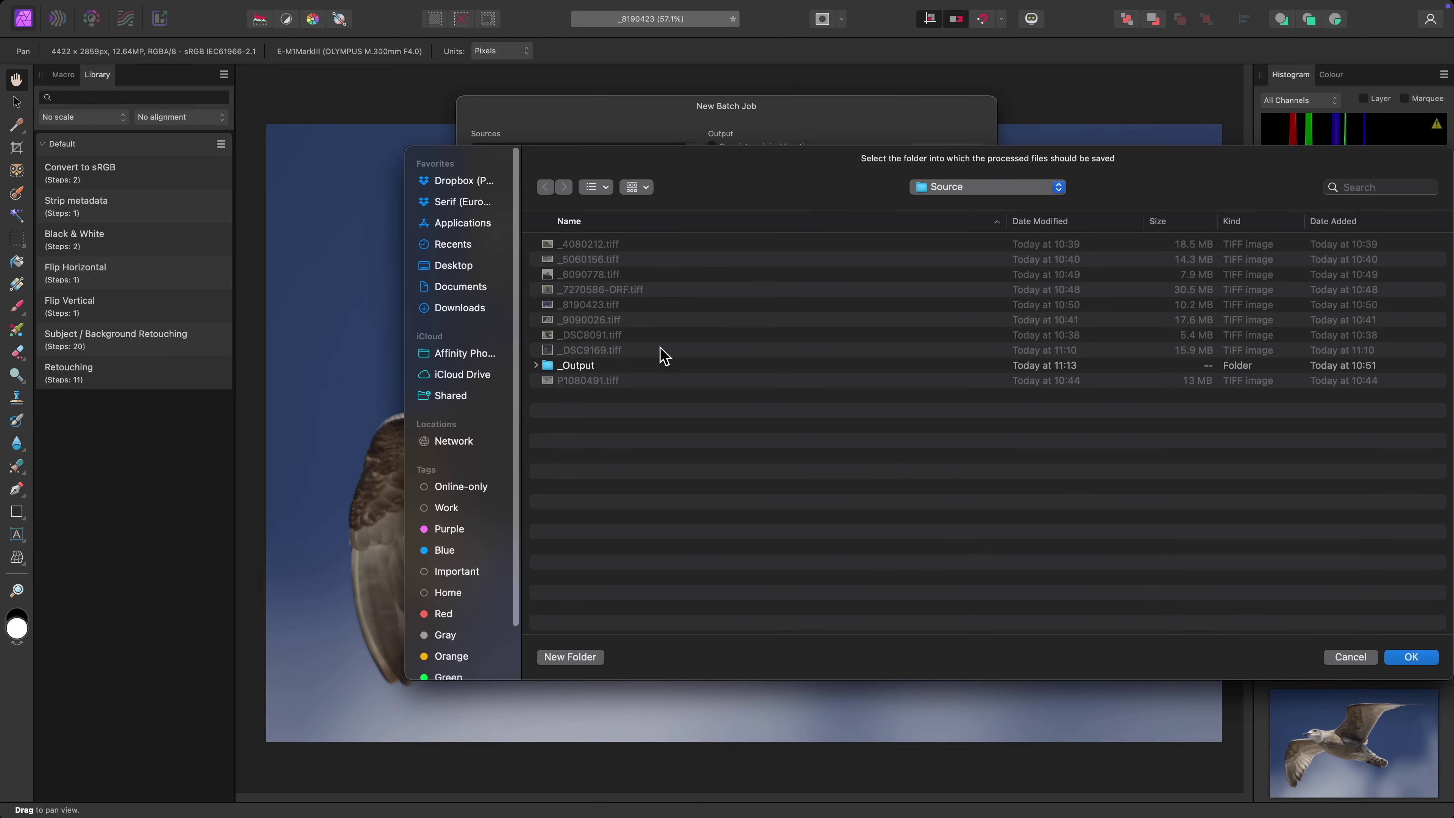
double_click(662, 351)
key(Return)
click(763, 197)
click(751, 215)
click(767, 448)
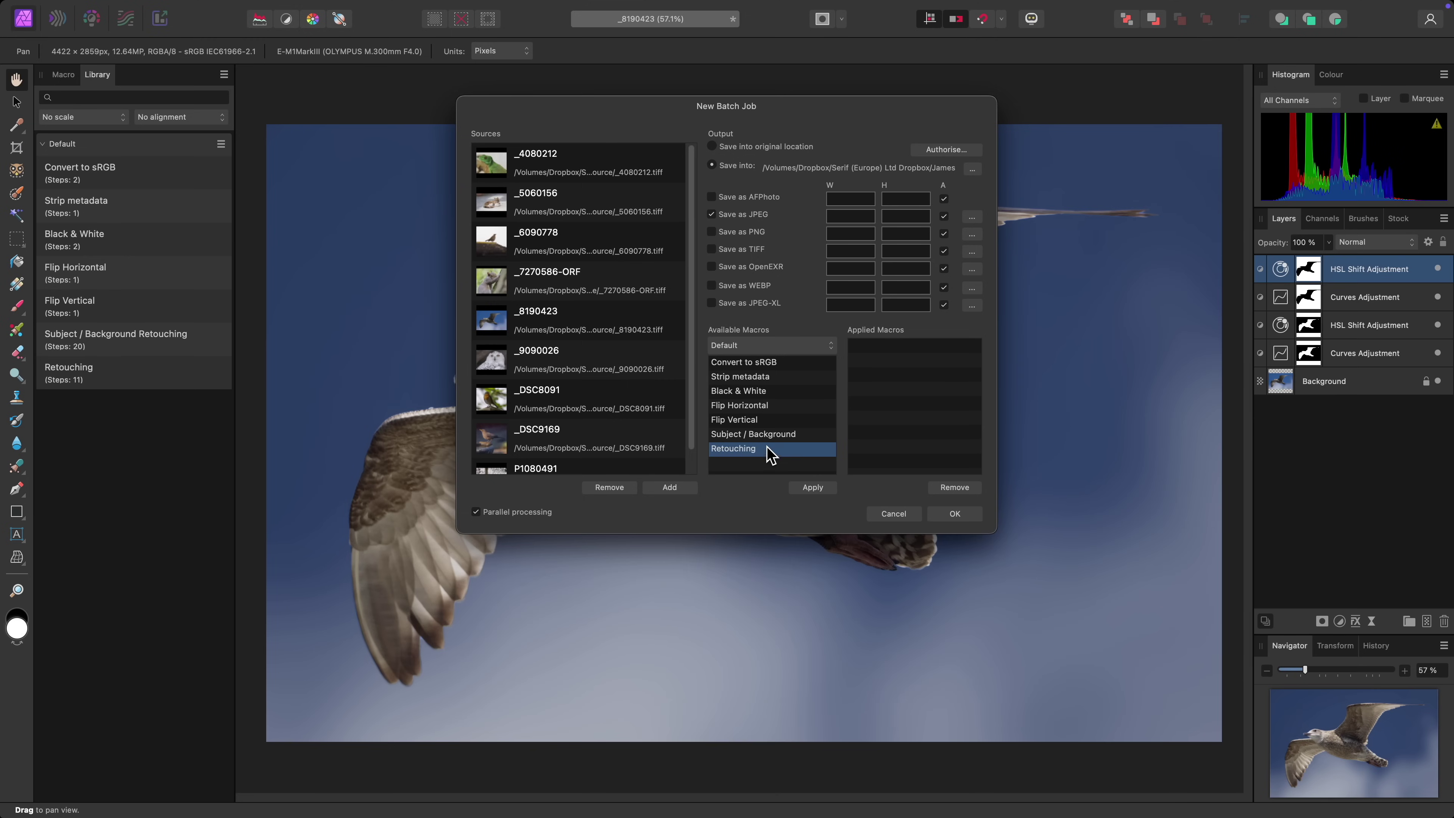
click(953, 514)
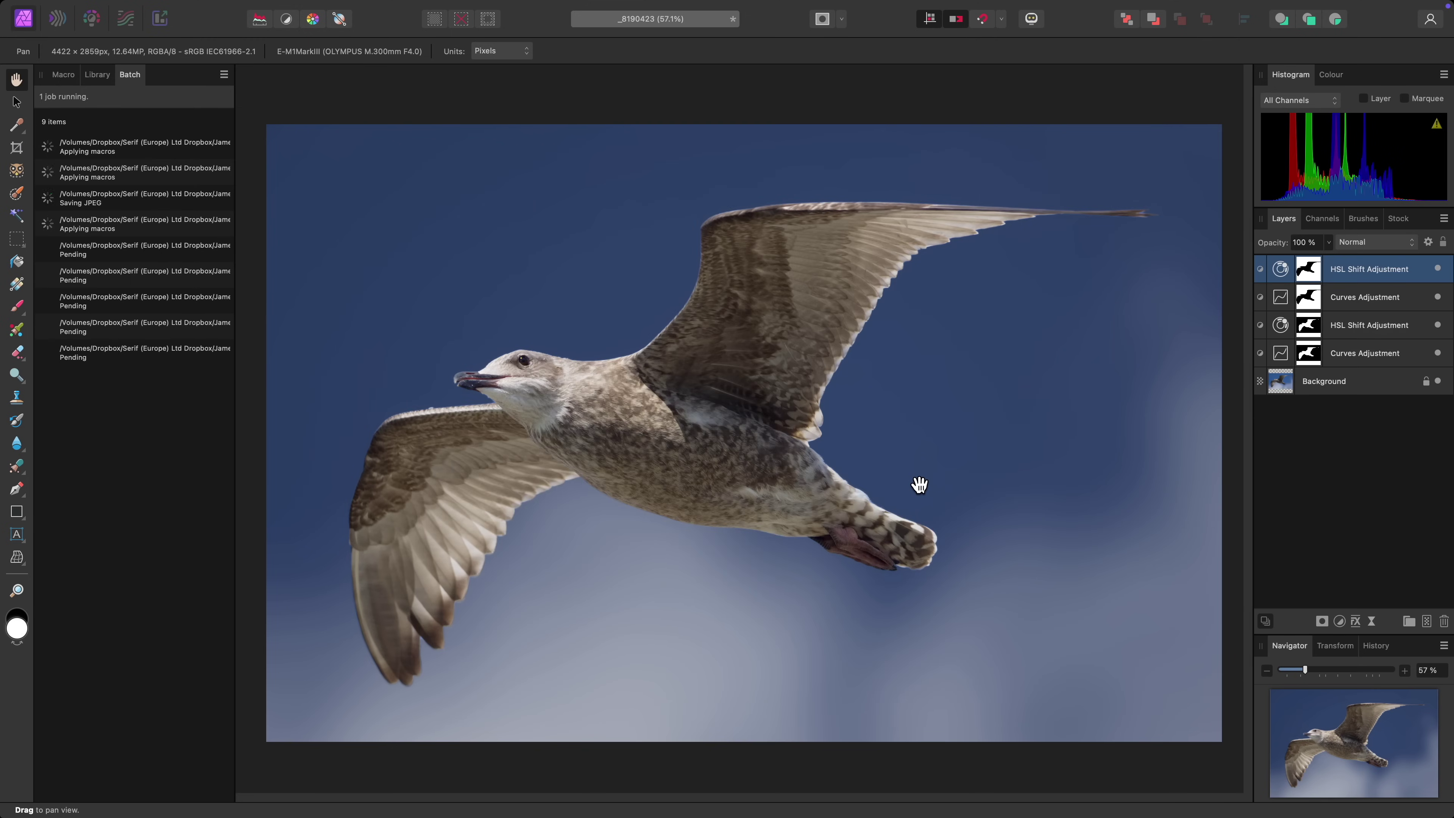